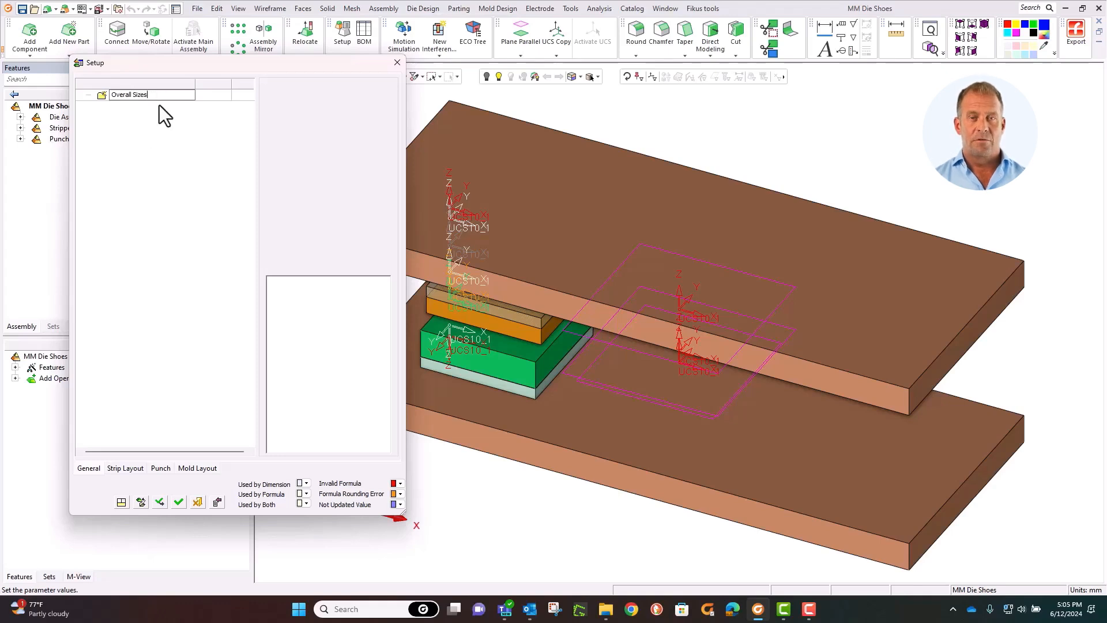
# Create the parameter group Overall Sizes in the assembly setup and add an item named Width Y to it
pyautogui.press('Return')
pyautogui.click(157, 103)
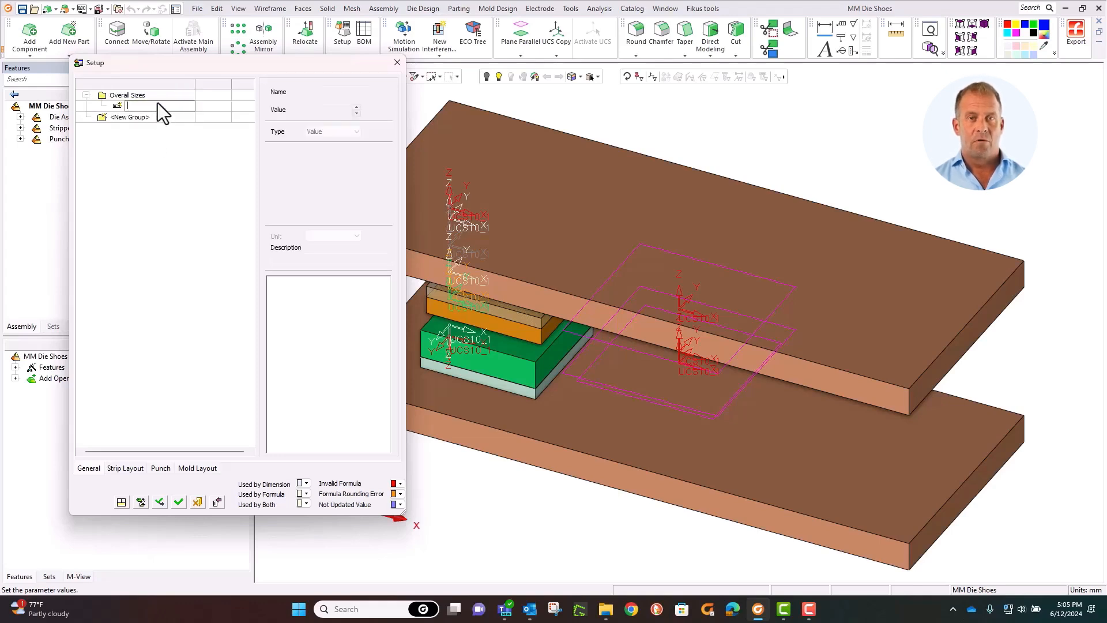
pyautogui.write('Wi')
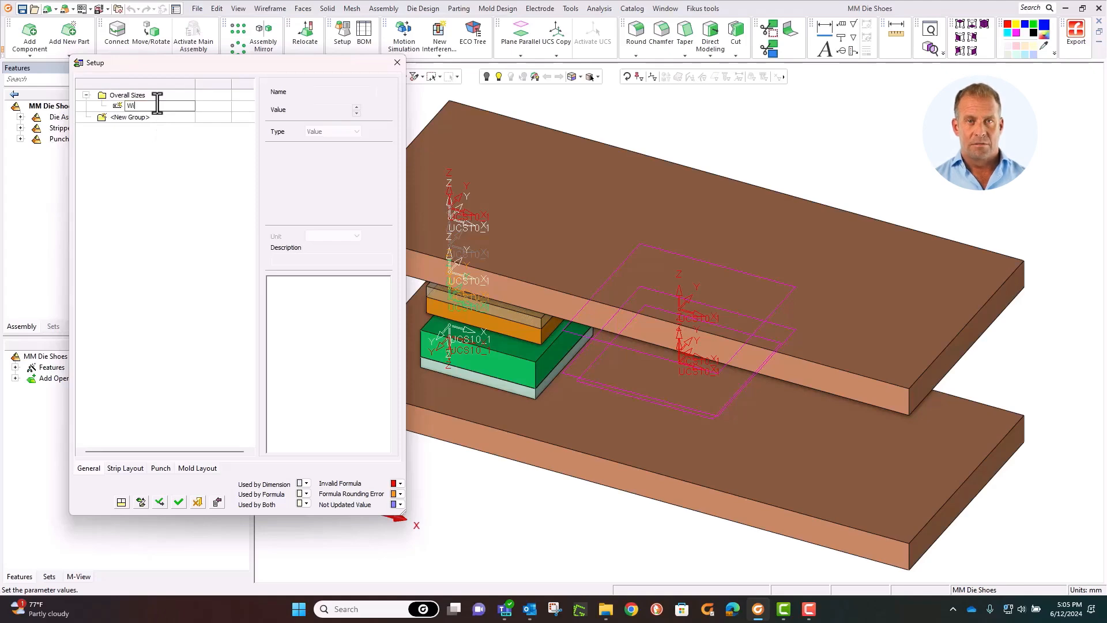
pyautogui.write('dth')
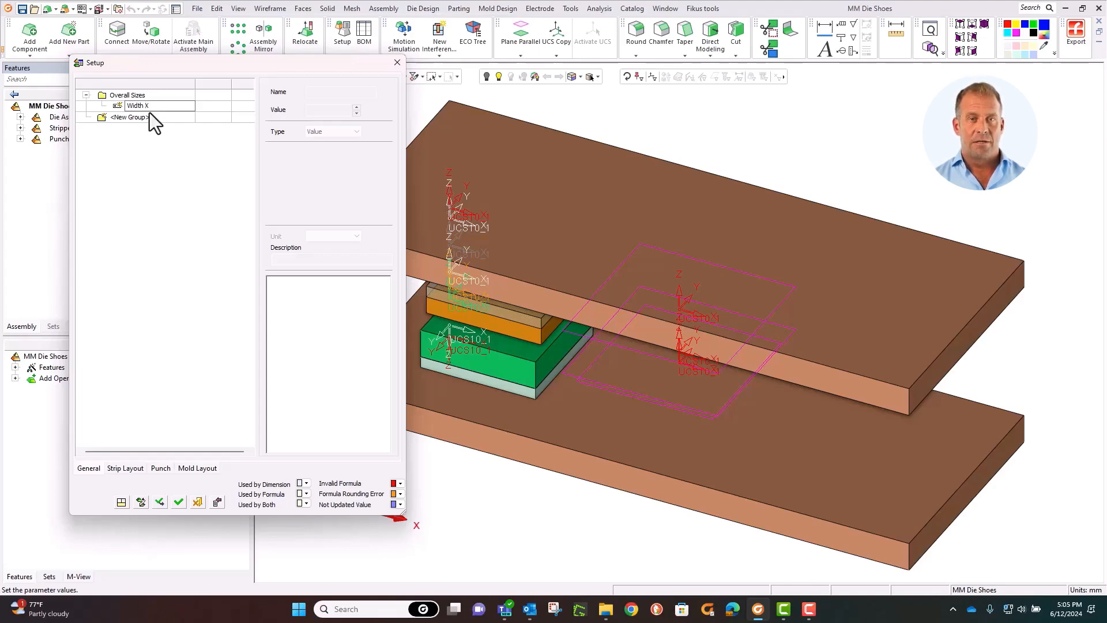
pyautogui.write('Y')
pyautogui.click(42, 161)
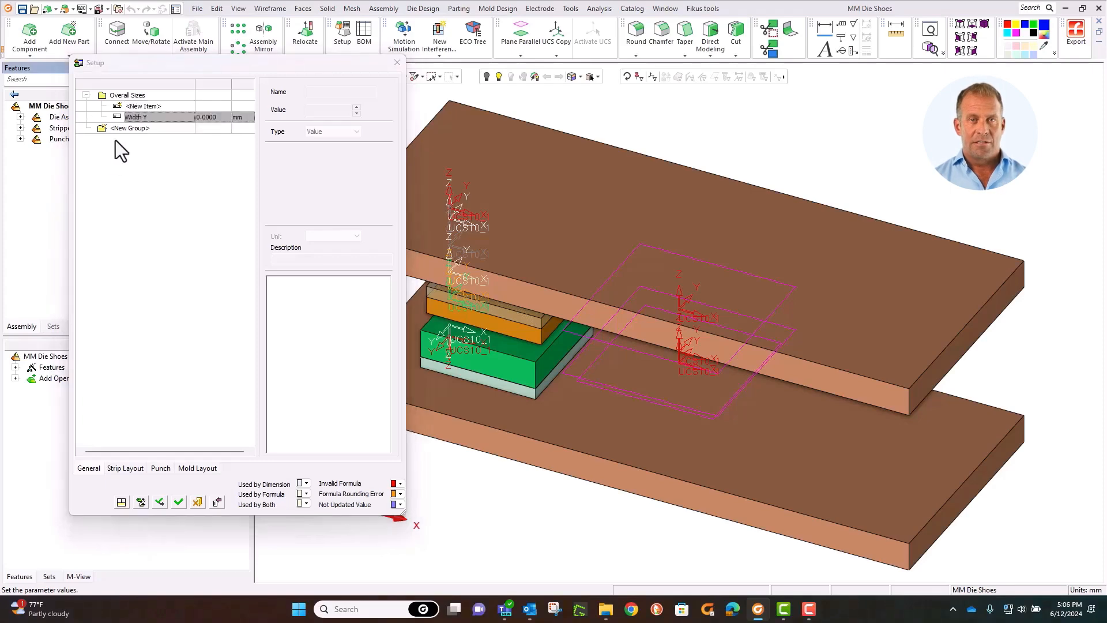
# Add an item named Length X to the Overall Sizes group and apply the setup
pyautogui.click(136, 106)
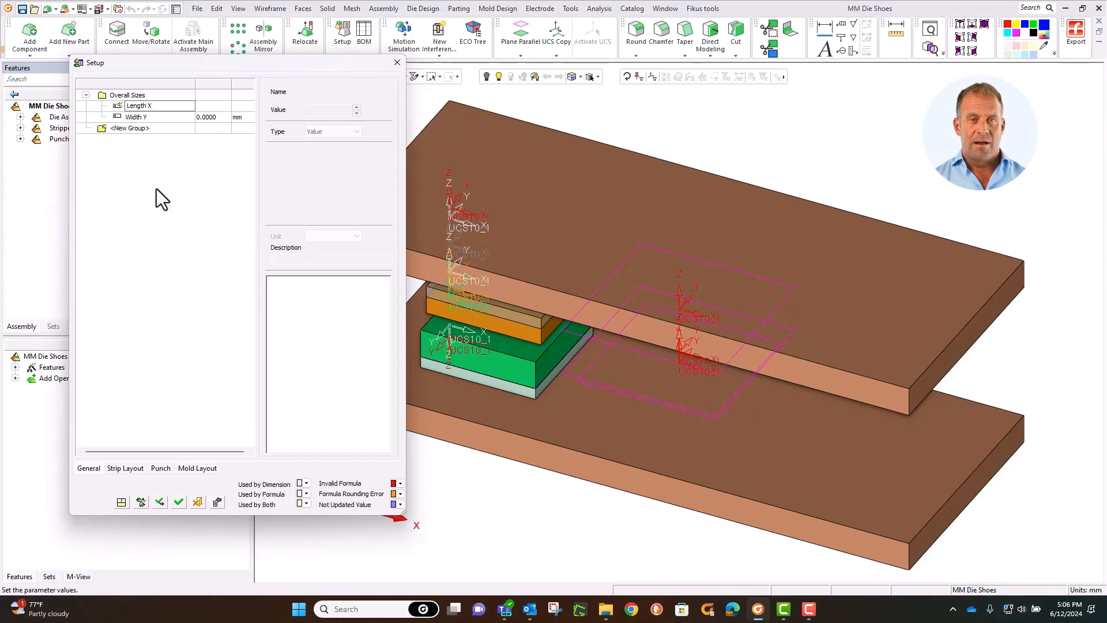
pyautogui.press('Return')
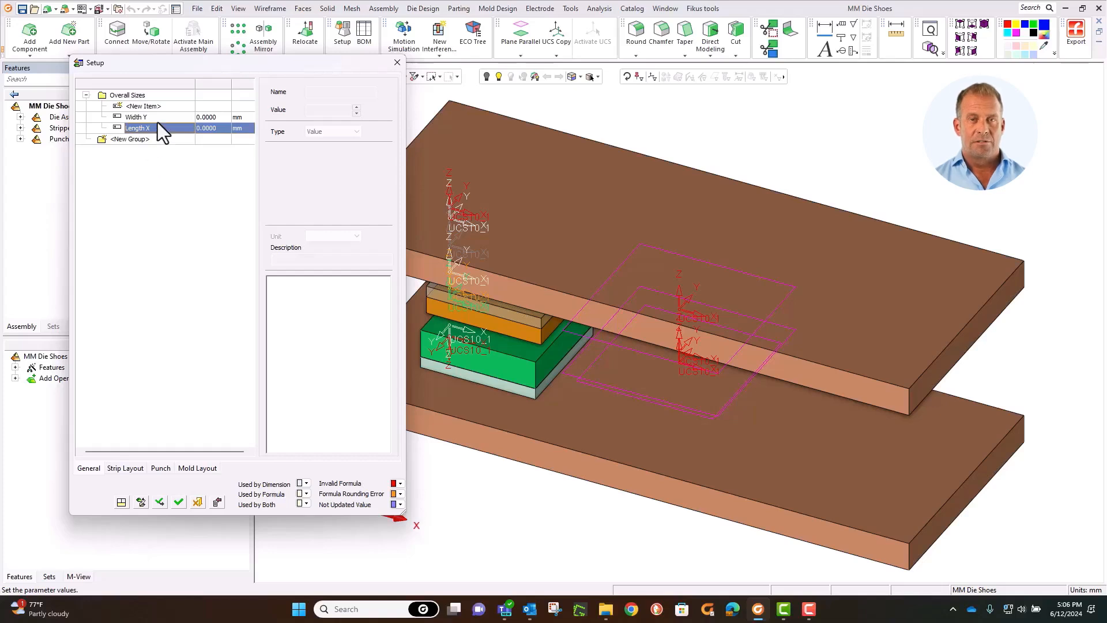
pyautogui.click(175, 503)
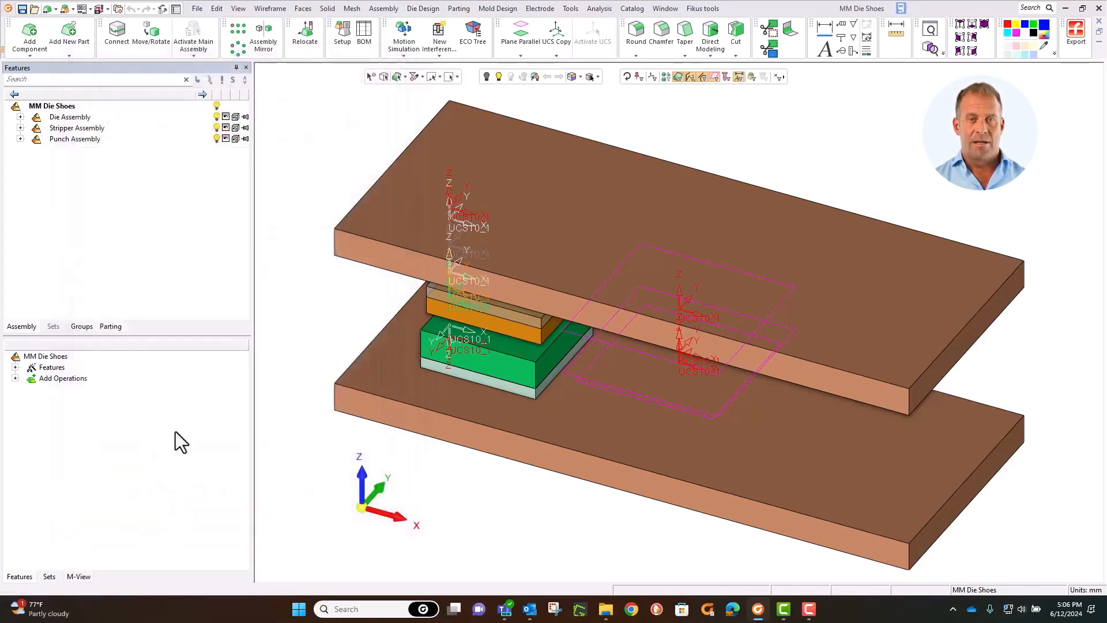
# Try to link the die shoe's 500 mm length dimension to the Overall Sizes parameter Length X
pyautogui.doubleClick(368, 250)
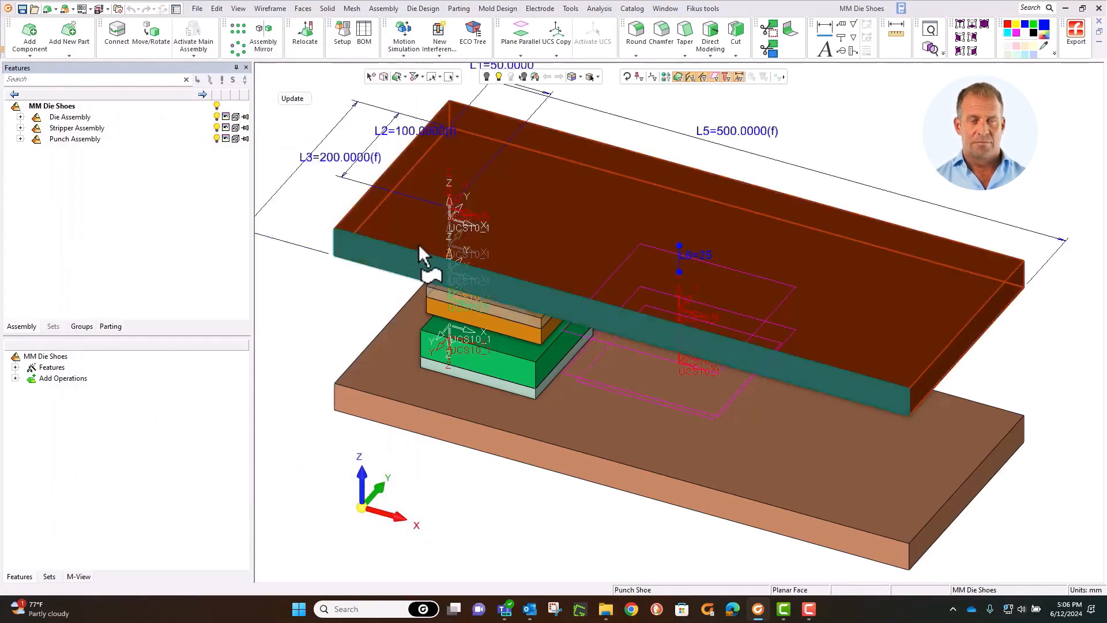
pyautogui.doubleClick(593, 464)
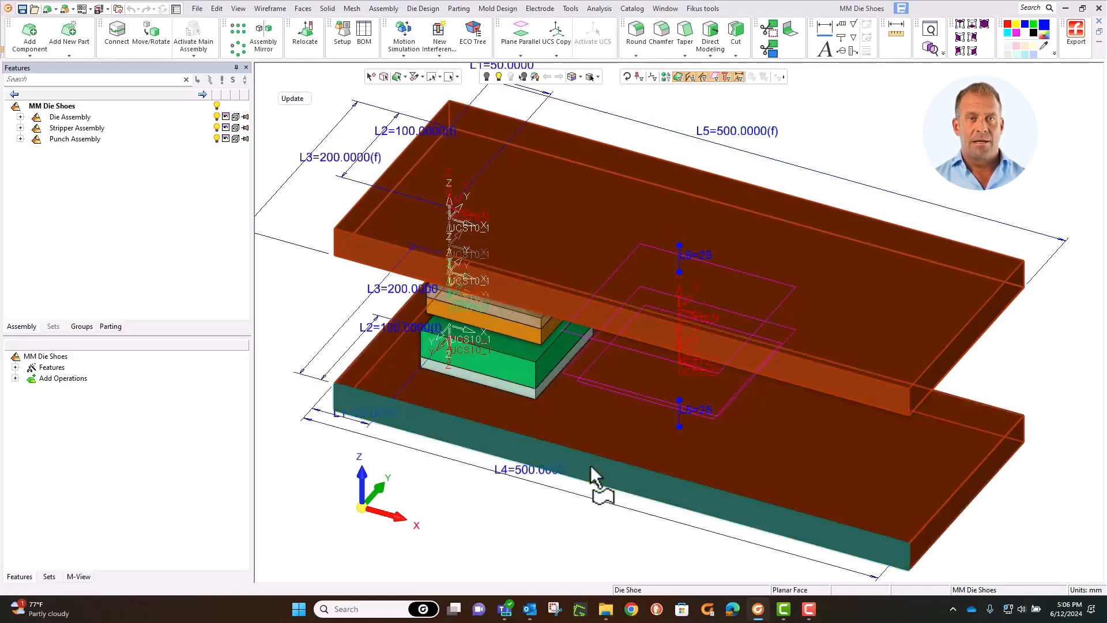
pyautogui.doubleClick(523, 471)
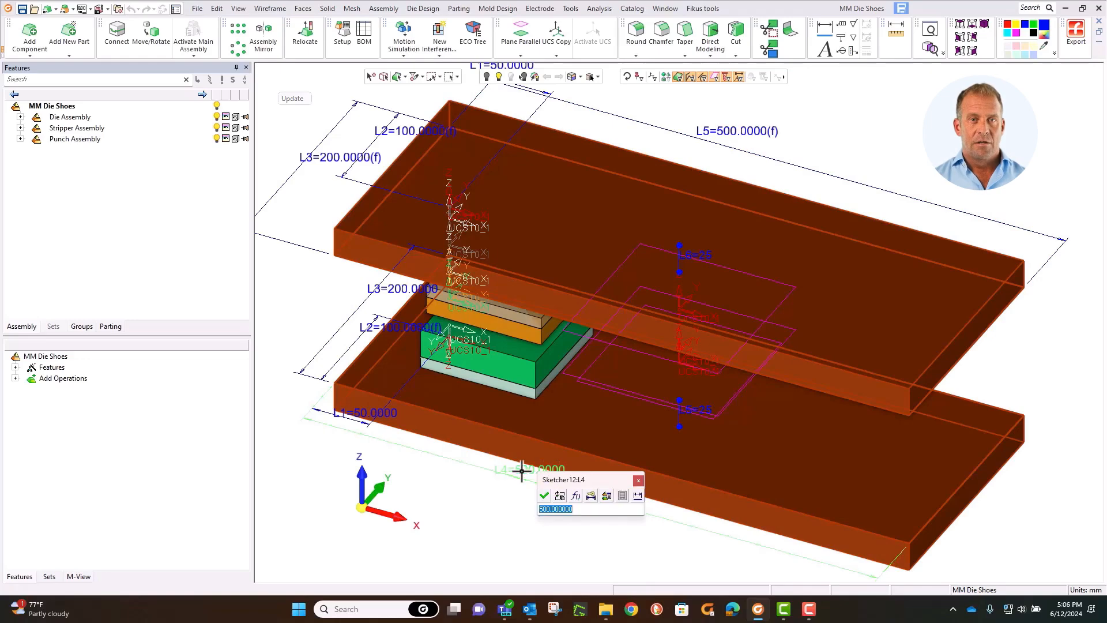
pyautogui.click(607, 495)
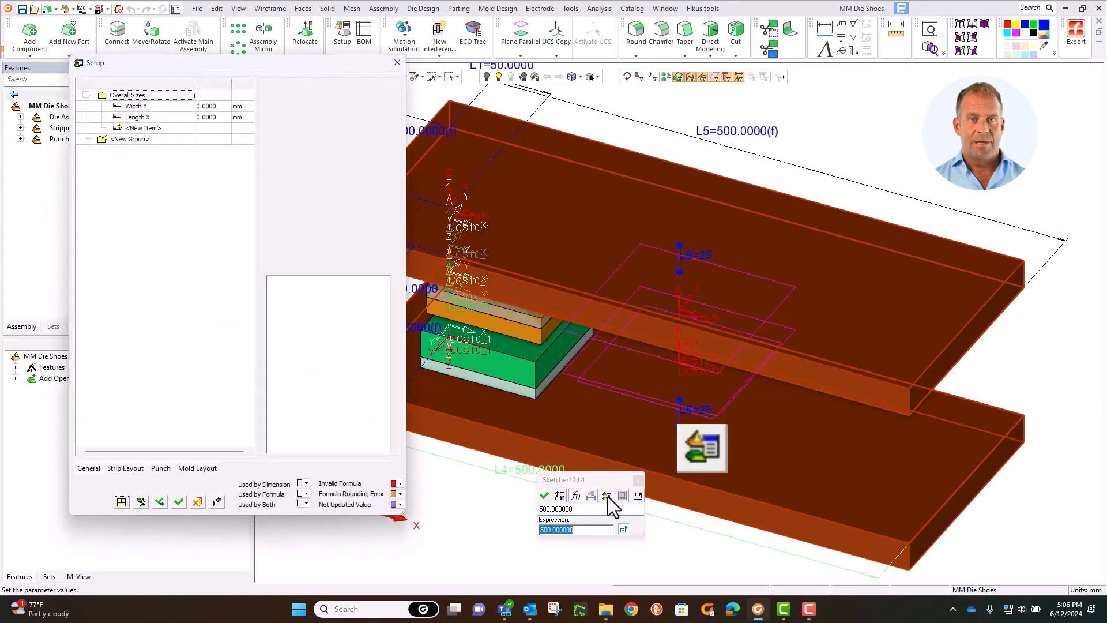
pyautogui.click(138, 117)
pyautogui.doubleClick(138, 118)
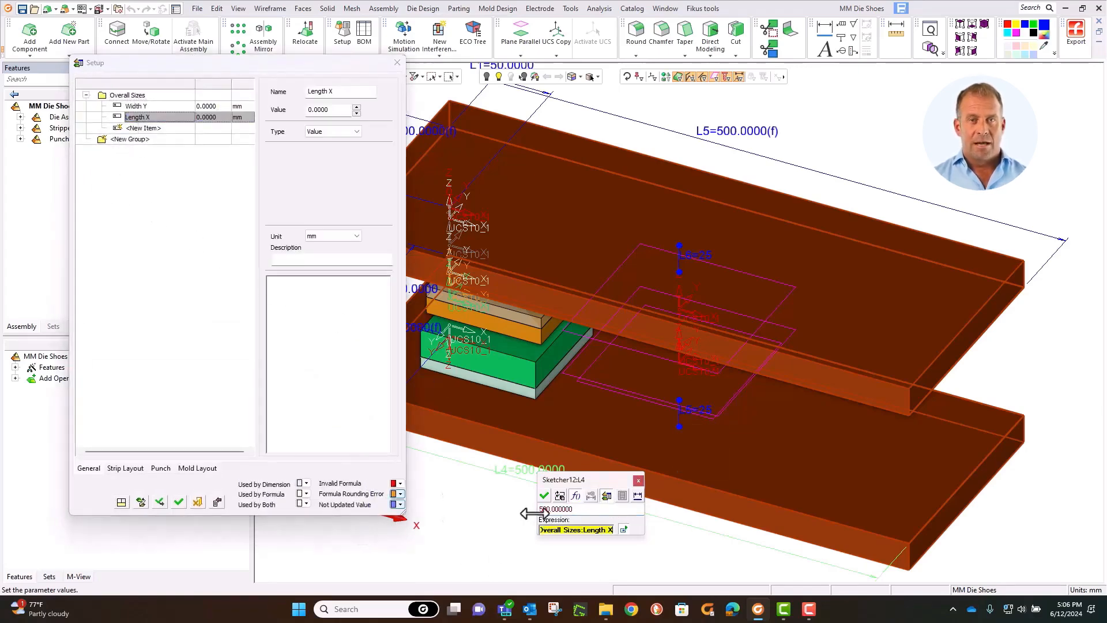
pyautogui.click(544, 500)
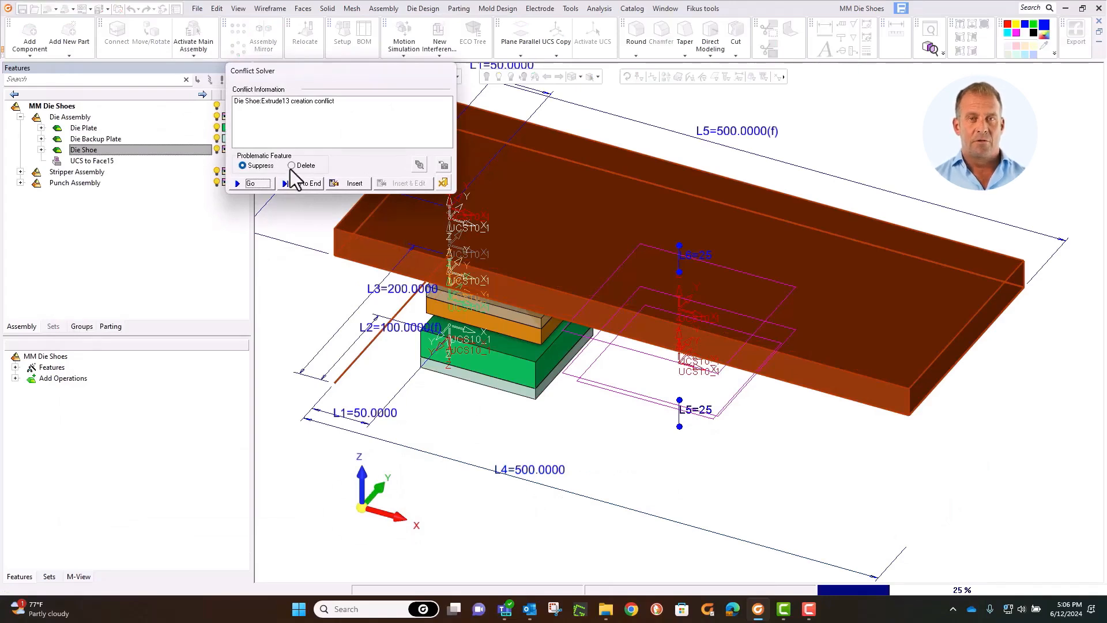
pyautogui.click(442, 182)
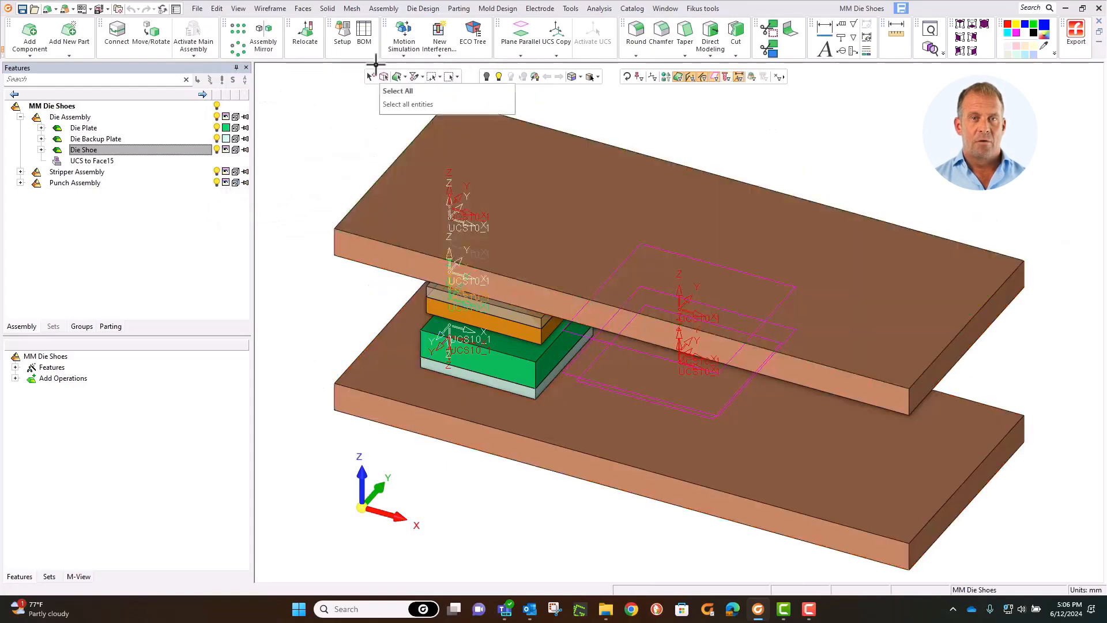
# Set the Overall Sizes parameters Width Y to 250 mm and Length X to 600 mm in the assembly setup
pyautogui.click(344, 27)
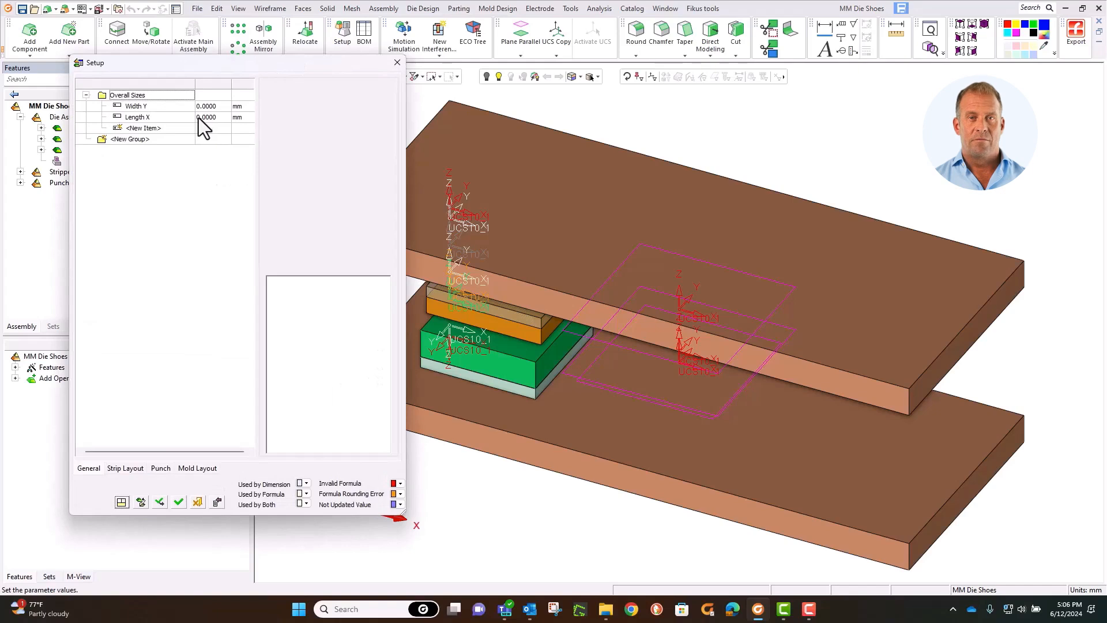
pyautogui.click(216, 106)
pyautogui.click(216, 106)
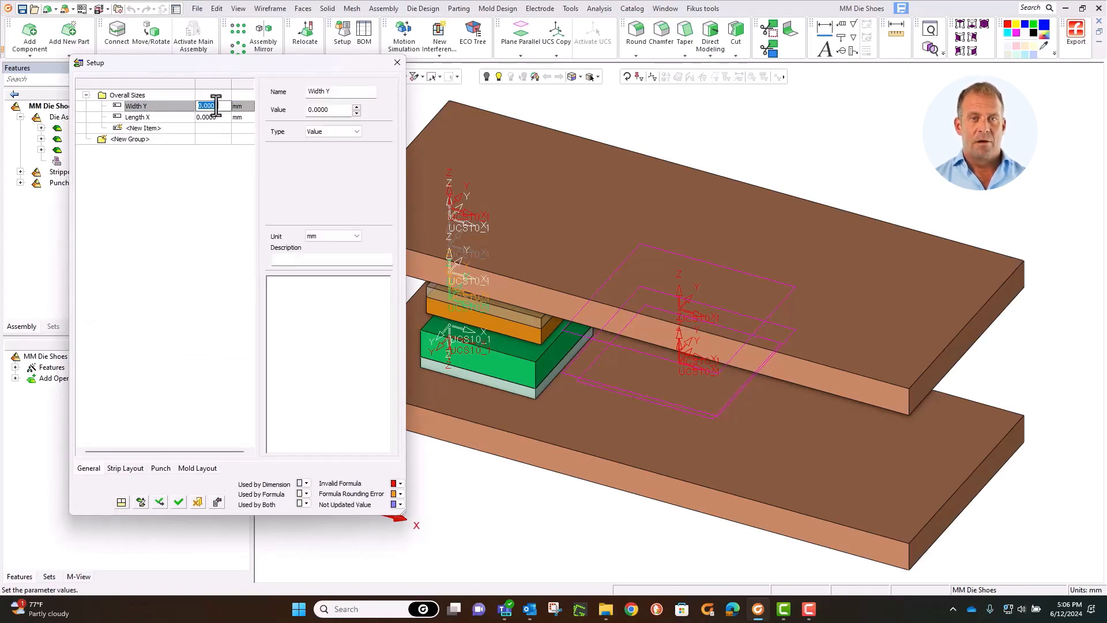
pyautogui.write('25')
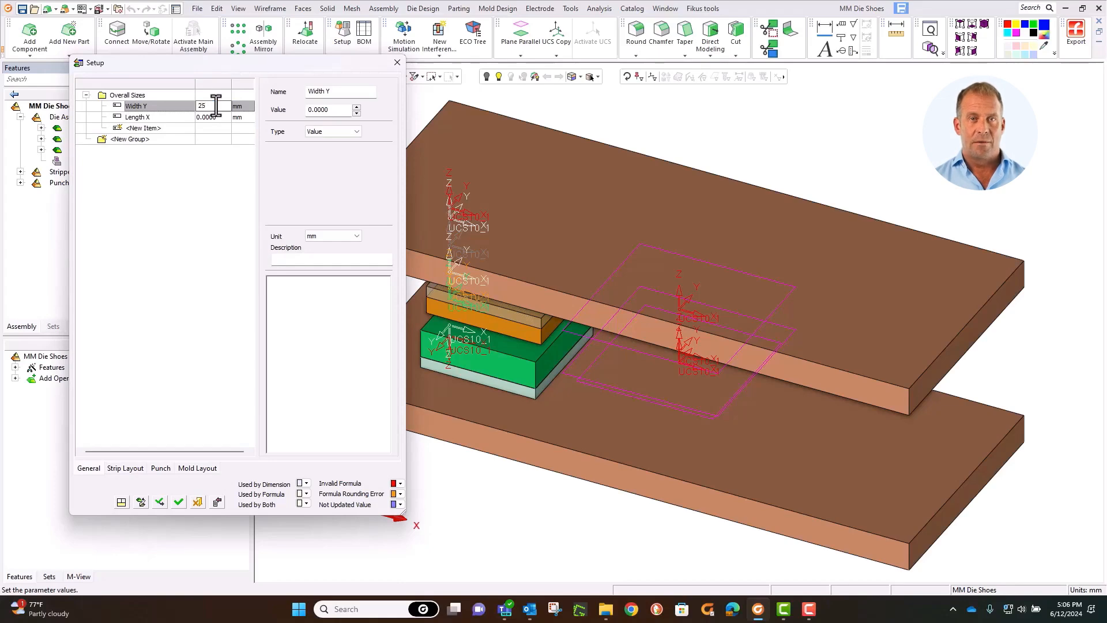
pyautogui.write('0')
pyautogui.click(223, 116)
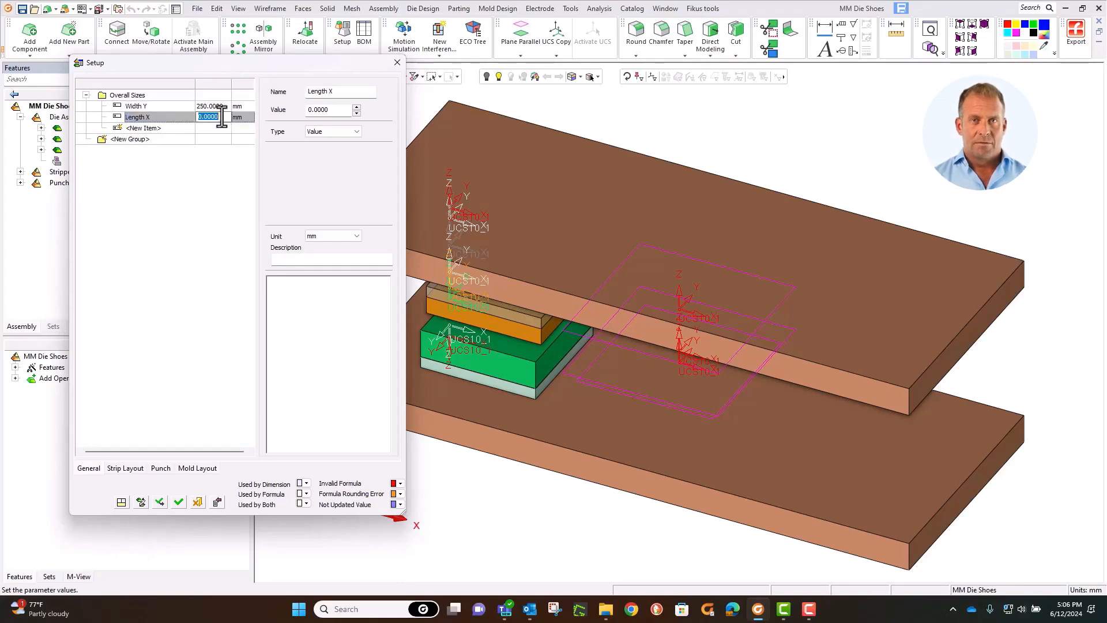
pyautogui.write('600')
pyautogui.press('Return')
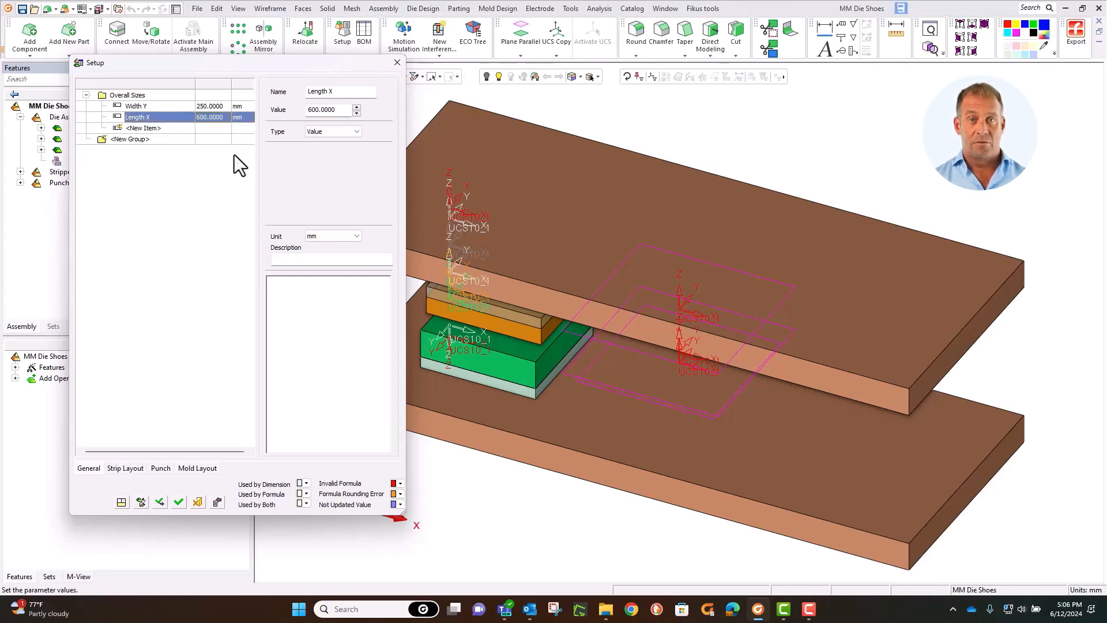
pyautogui.click(178, 502)
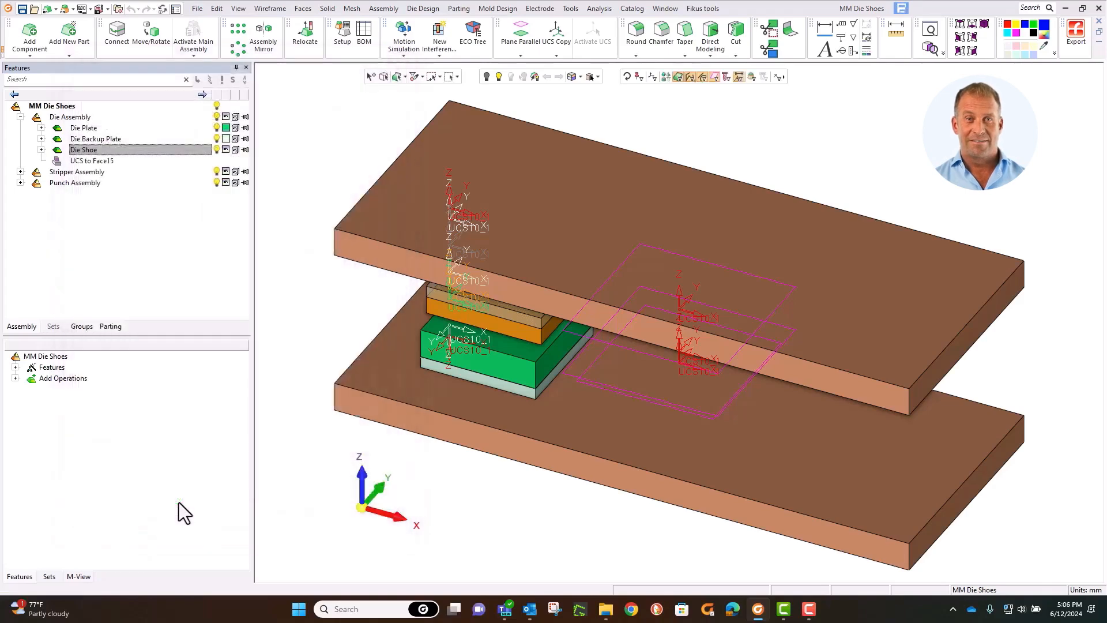
# Link the die shoe's length dimension L4 to the Overall Sizes parameter Length X
pyautogui.click(563, 463)
pyautogui.doubleClick(536, 469)
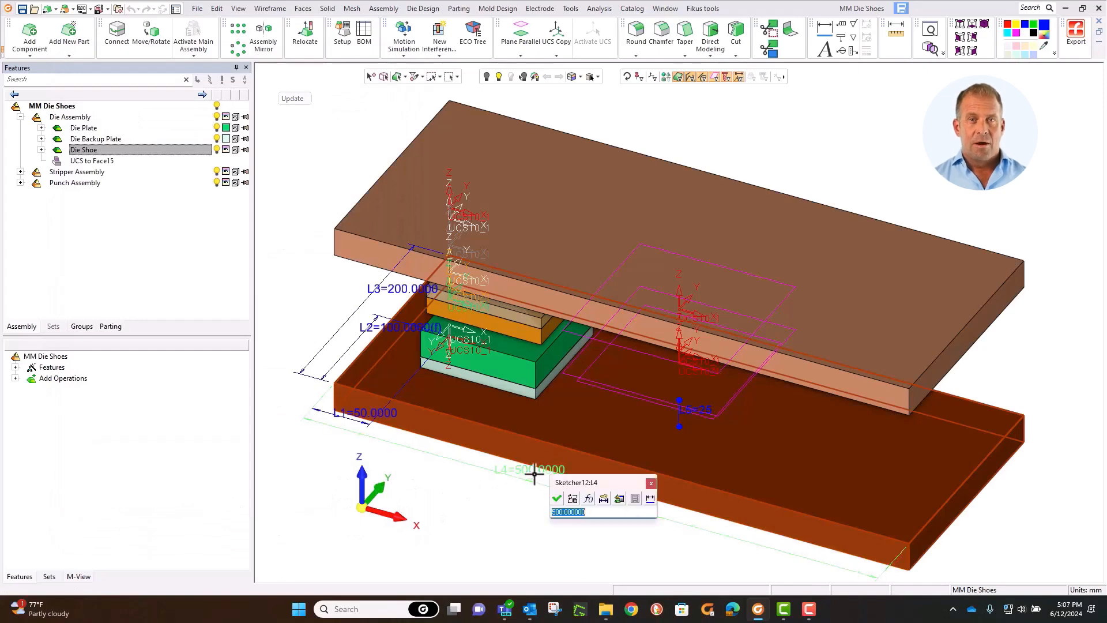
pyautogui.click(619, 498)
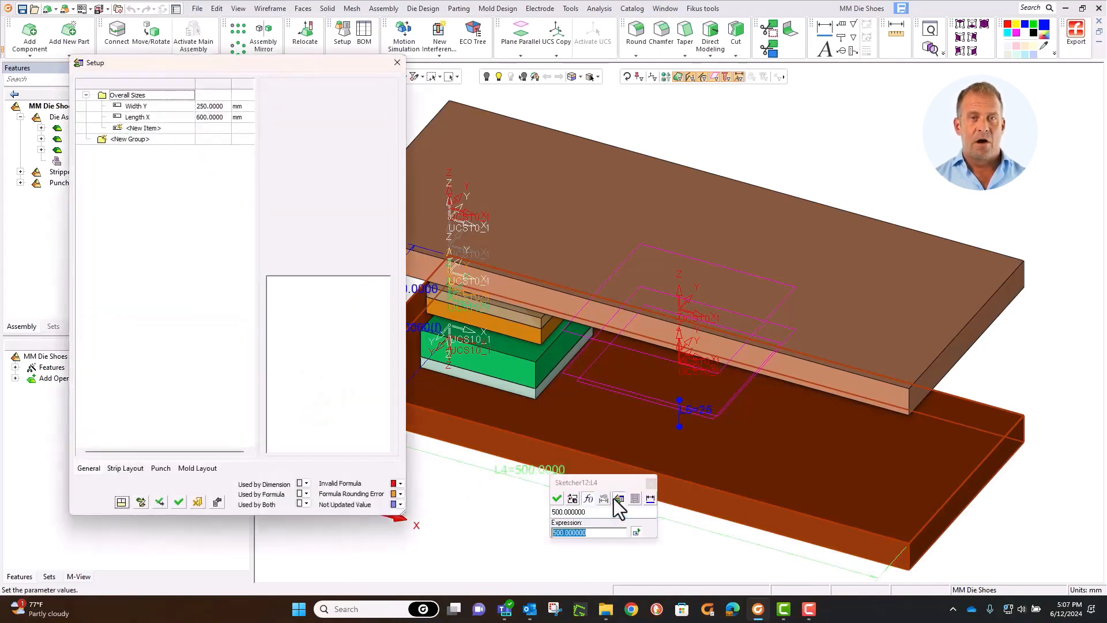
pyautogui.click(177, 116)
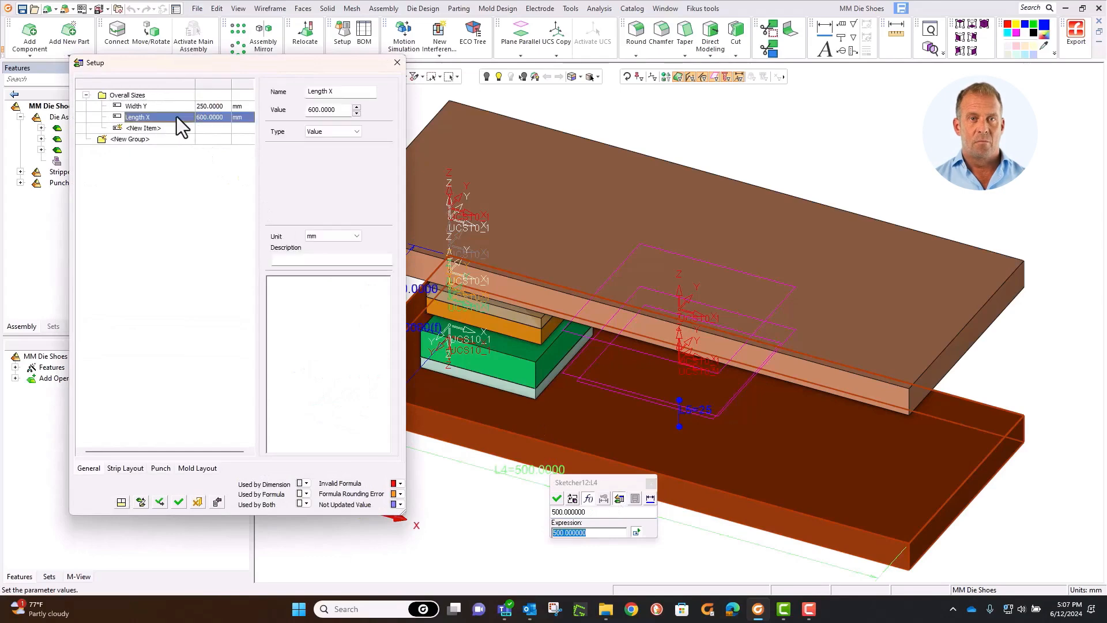
pyautogui.doubleClick(176, 117)
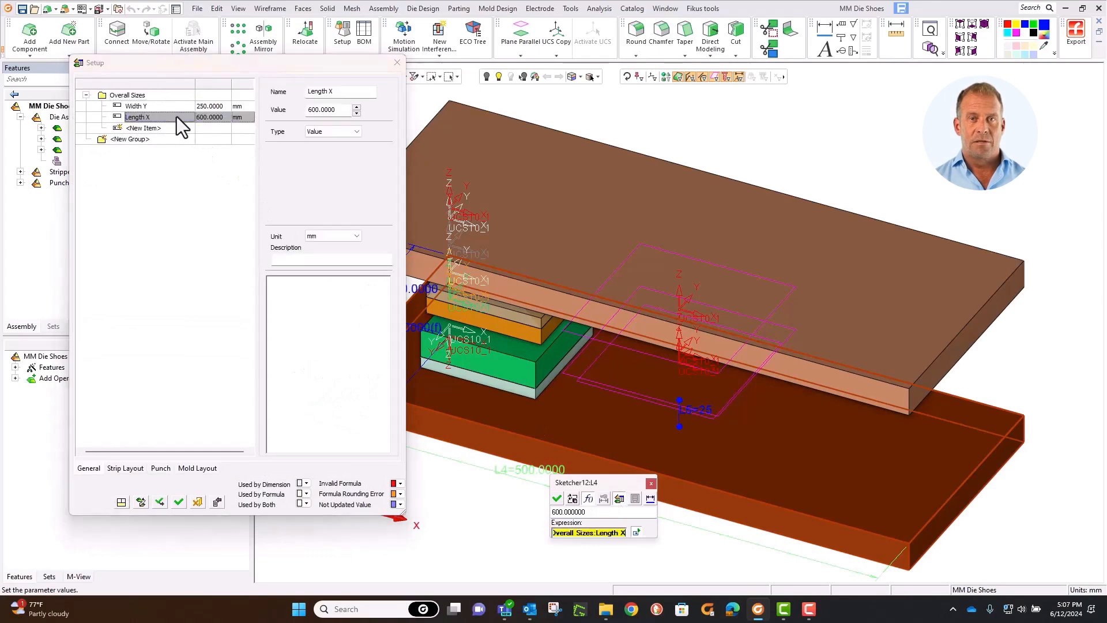
pyautogui.click(556, 498)
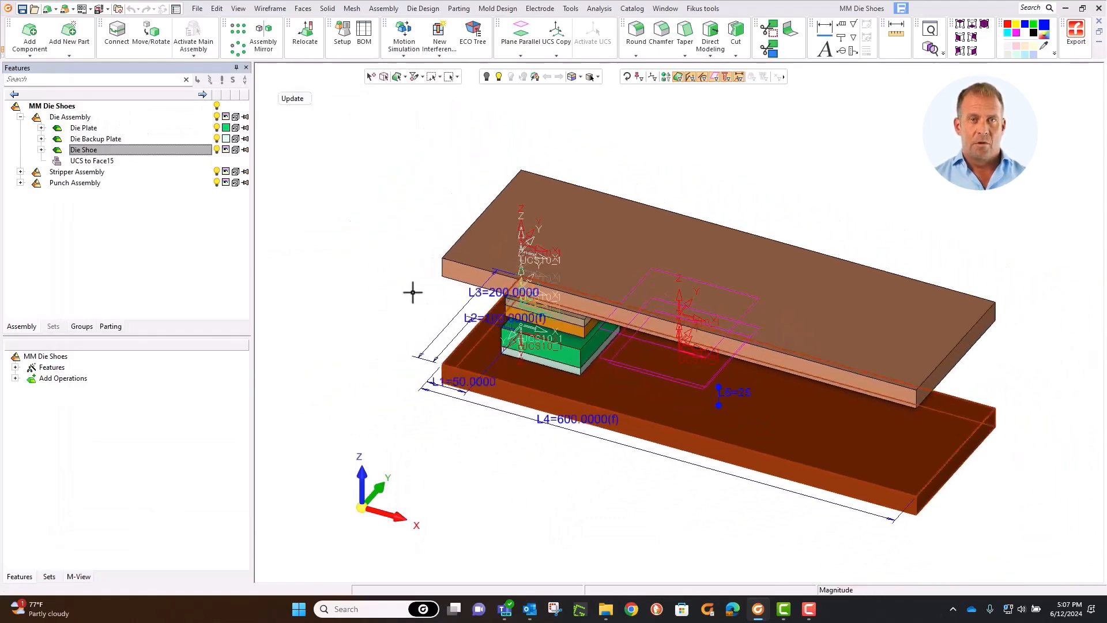
# Hide the datums and link the die shoe's width dimension L3 to the Overall Sizes parameter Width Y
pyautogui.rightClick(361, 220)
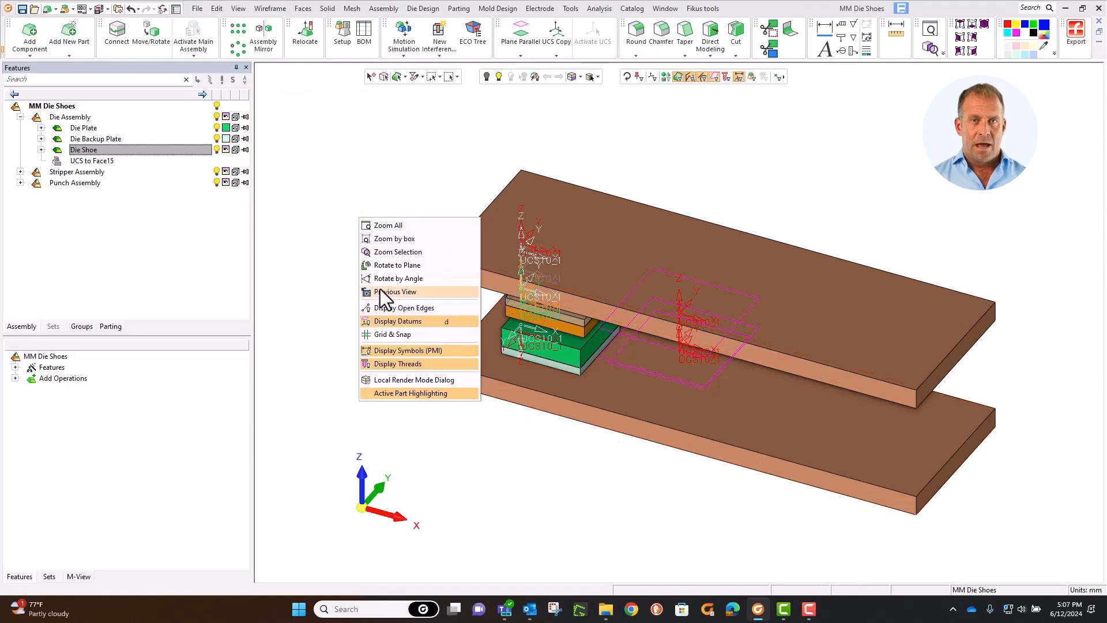
pyautogui.click(388, 320)
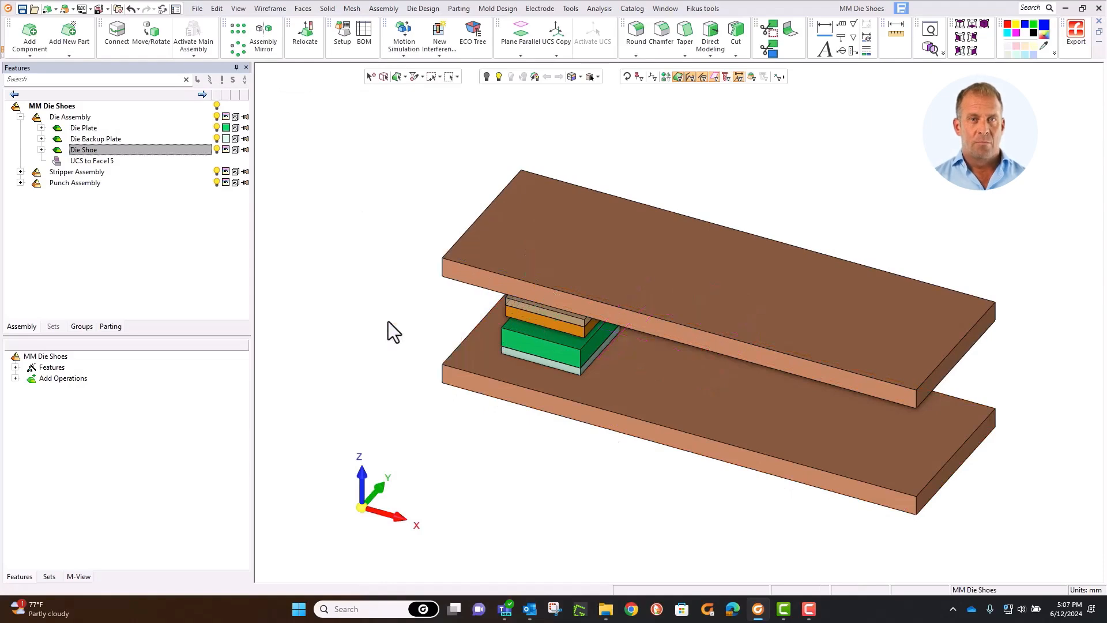
pyautogui.click(488, 389)
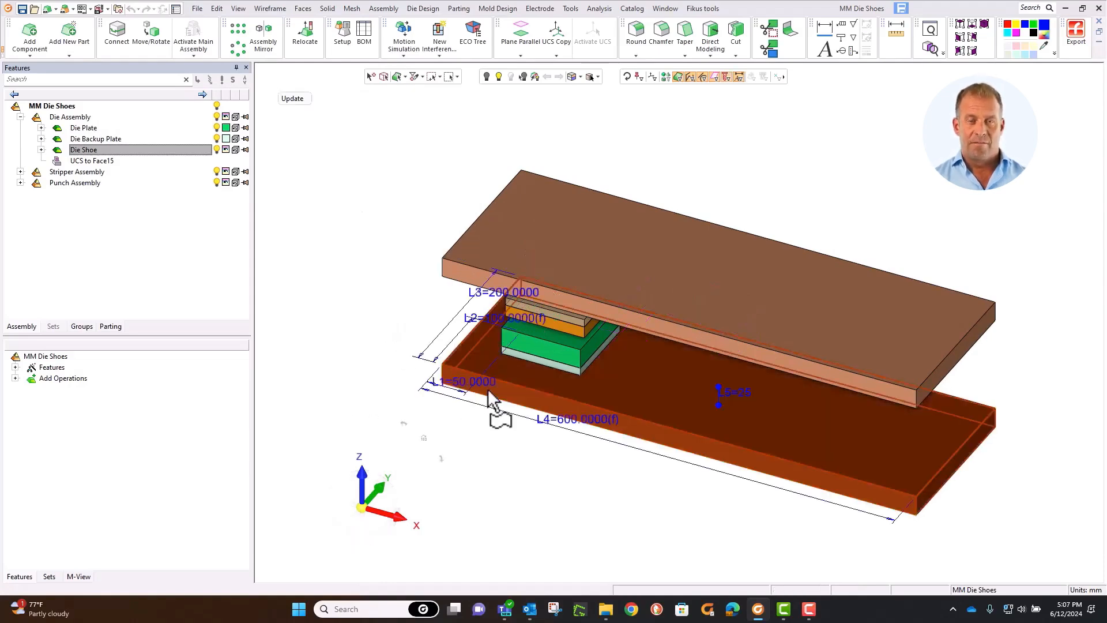
pyautogui.doubleClick(468, 304)
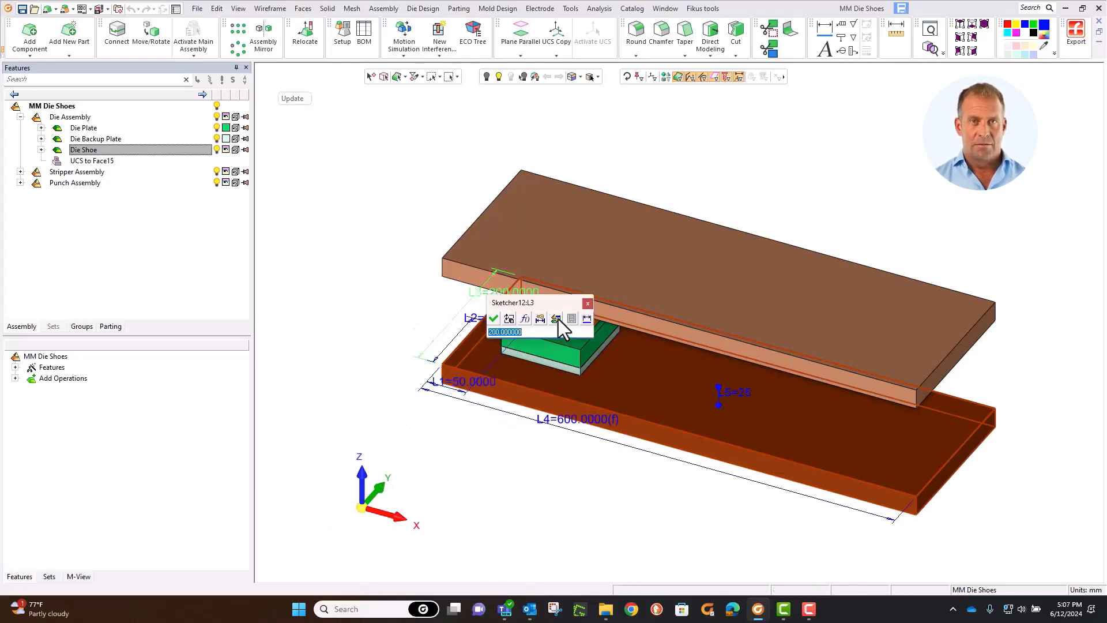
pyautogui.click(557, 320)
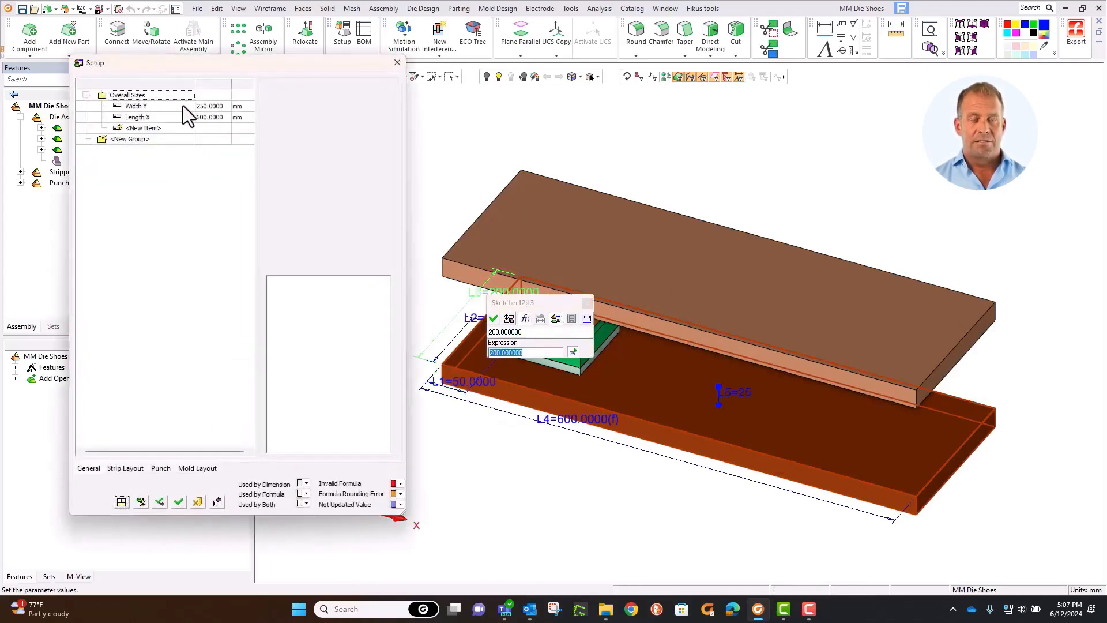
pyautogui.doubleClick(182, 105)
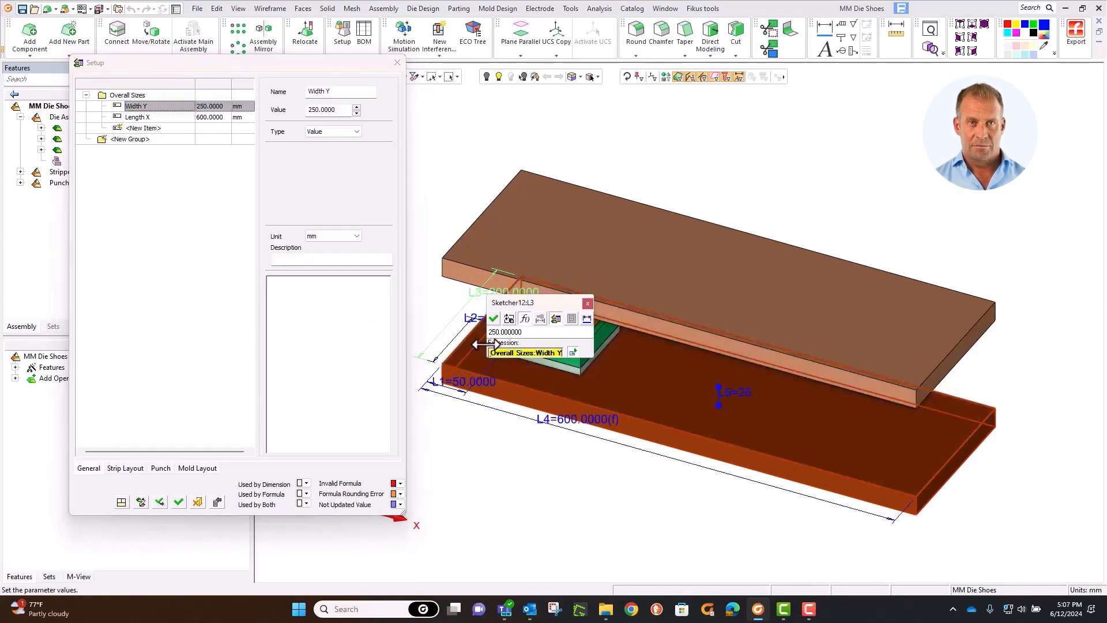
pyautogui.click(492, 318)
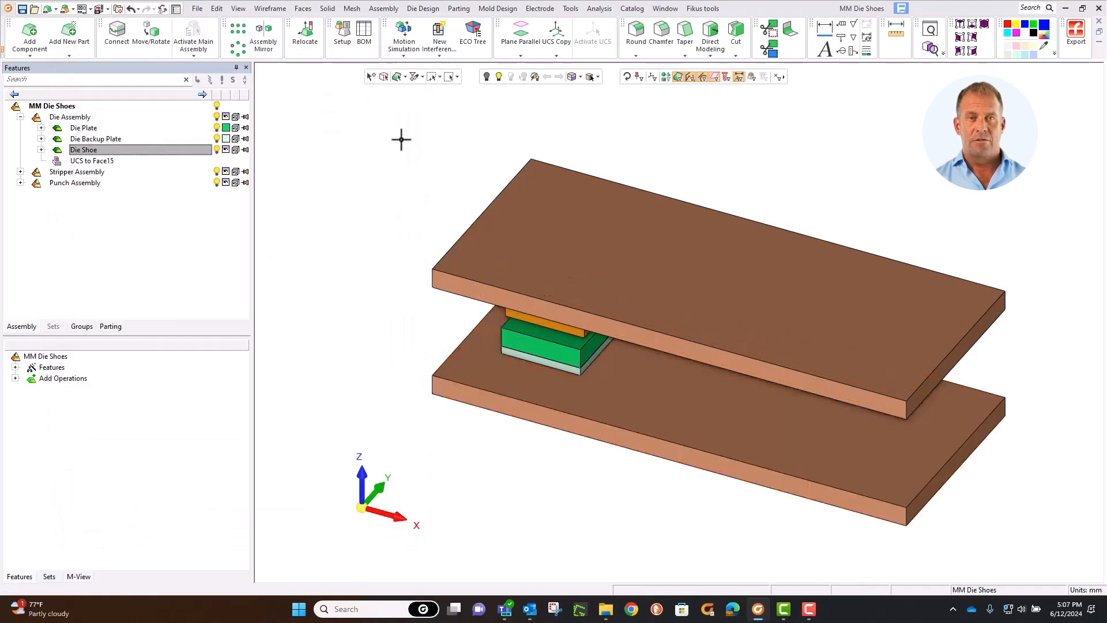
# Add an item named Start Line to the Overall Sizes group in the assembly setup
pyautogui.click(342, 34)
pyautogui.click(169, 128)
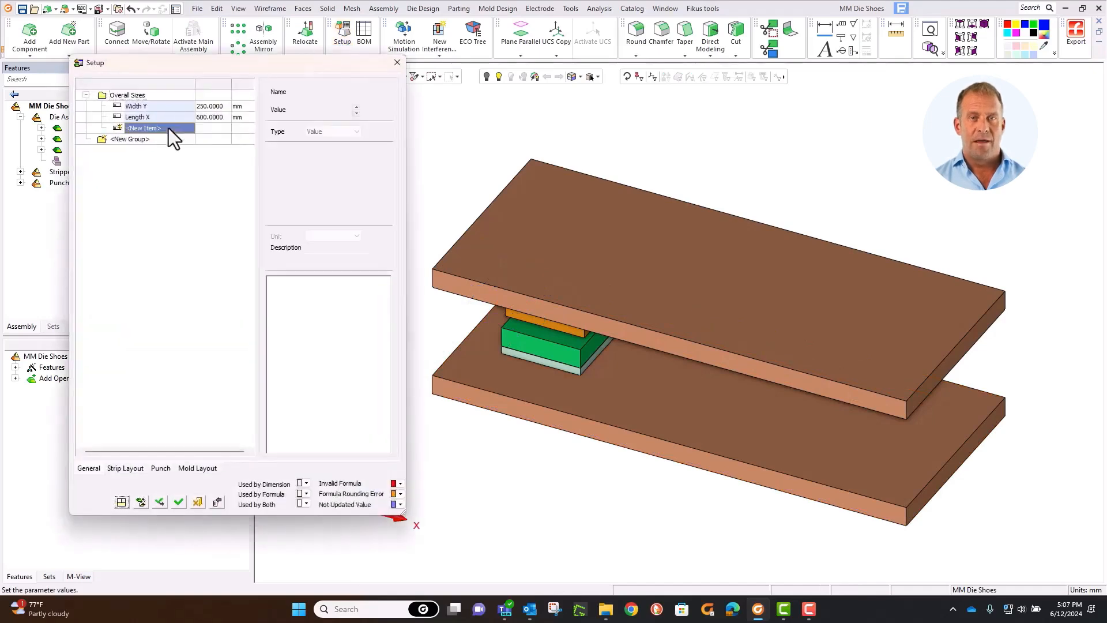
pyautogui.click(168, 128)
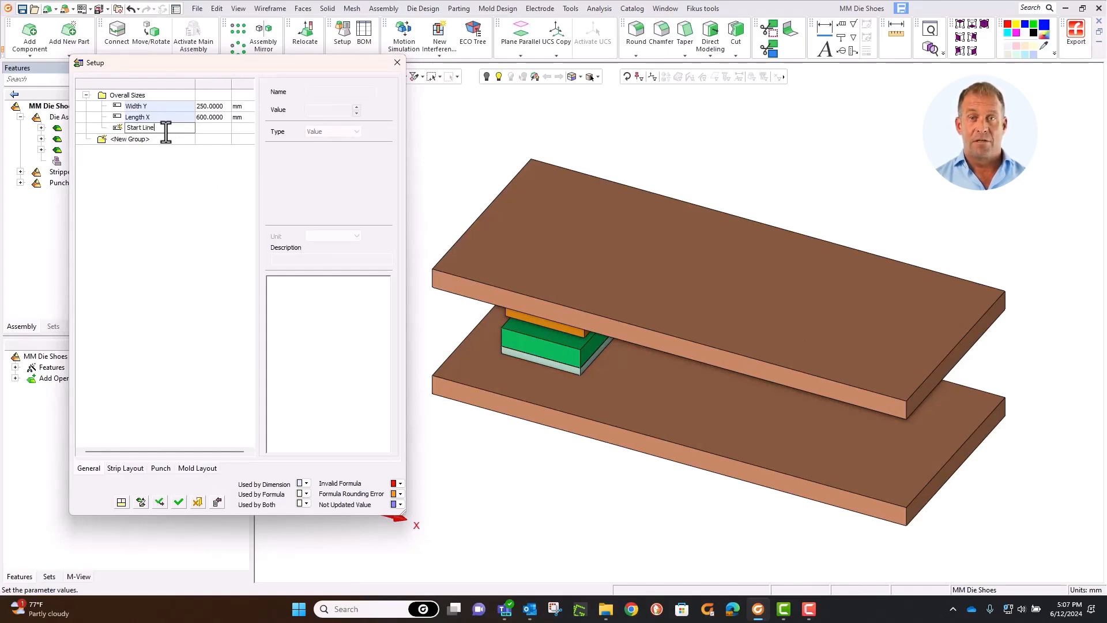
pyautogui.press('Return')
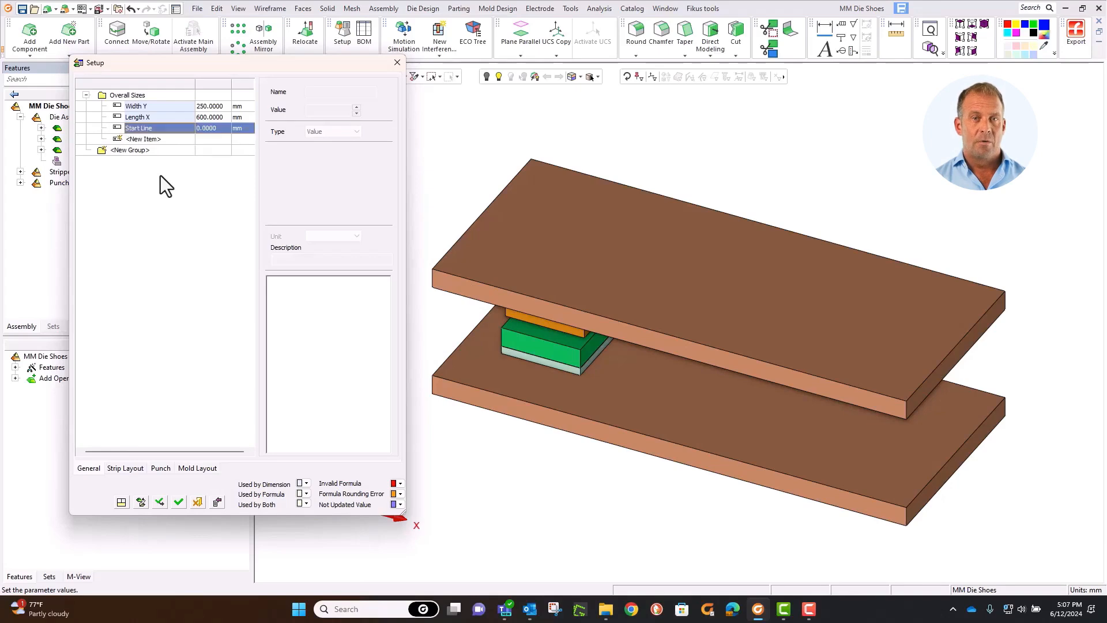
# Set the Start Line parameter in the Overall Sizes group to 60 mm and accept the assembly setup
pyautogui.click(198, 128)
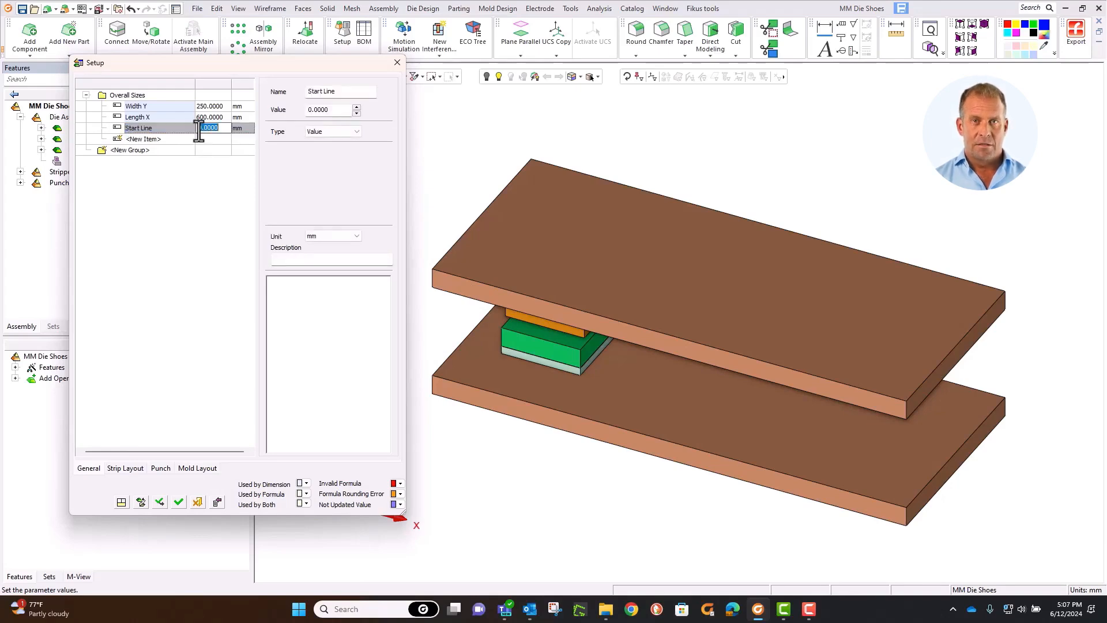
pyautogui.press('BackSpace')
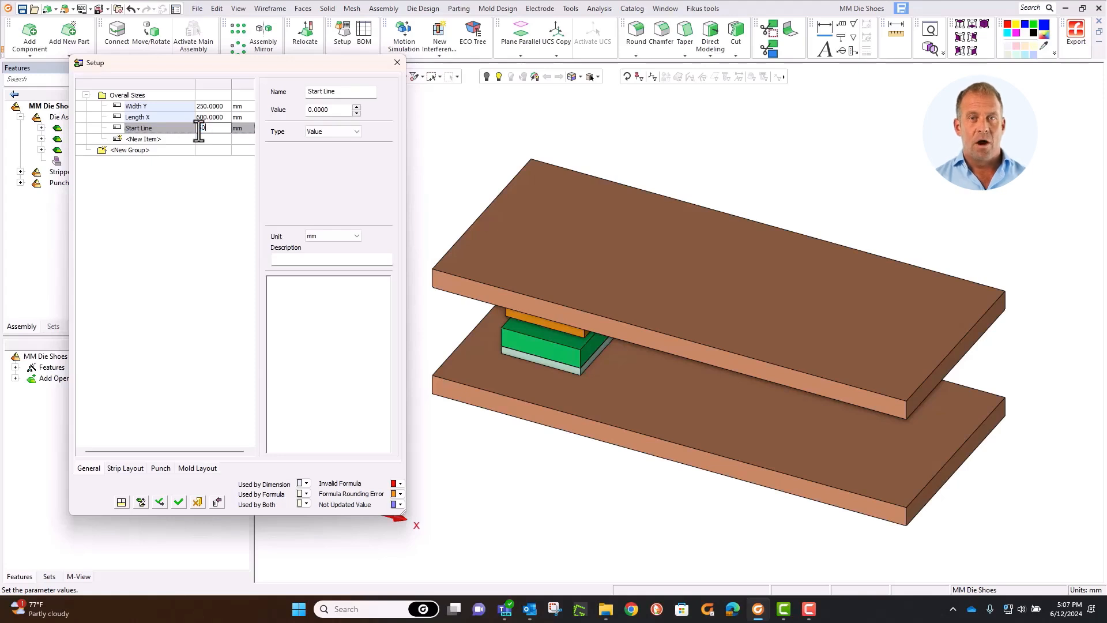
pyautogui.write('60')
pyautogui.press('Return')
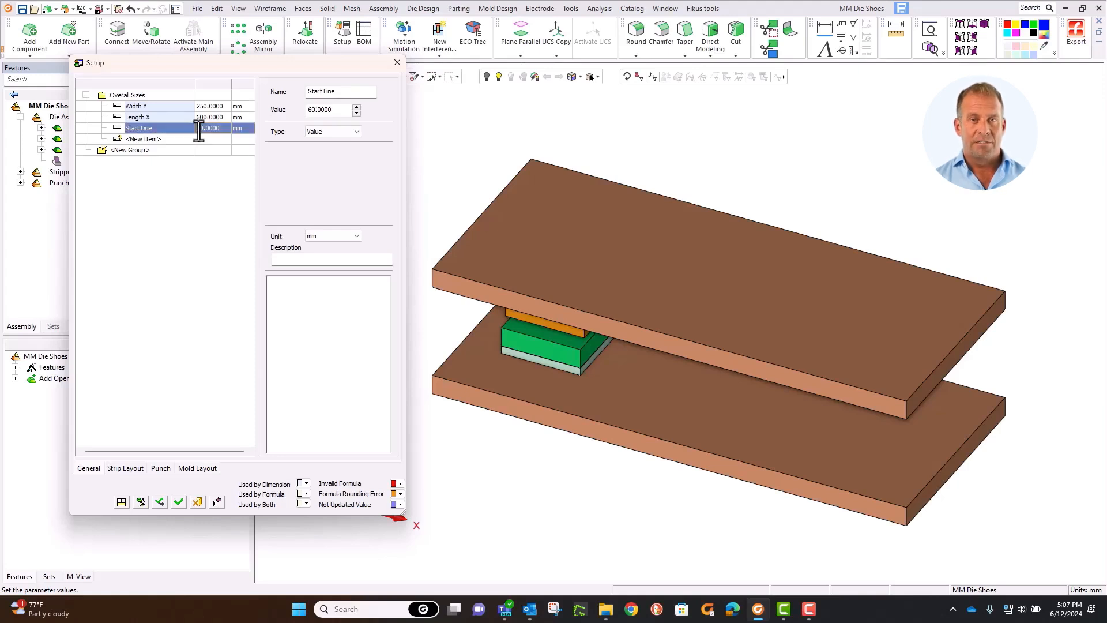
pyautogui.click(447, 133)
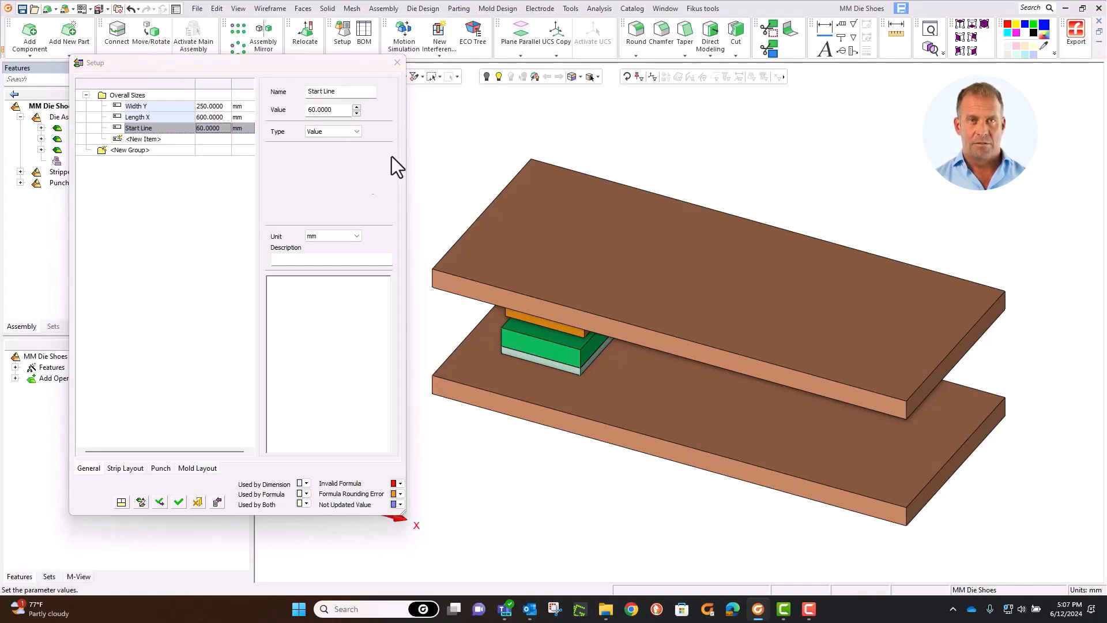
pyautogui.click(179, 501)
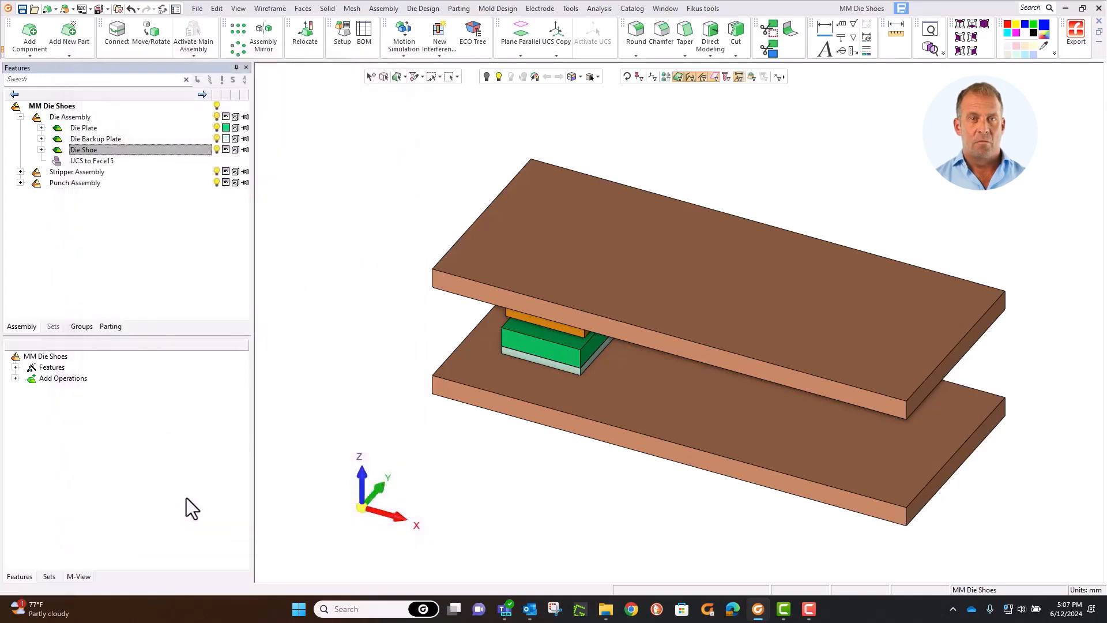
# Link the lower die shoe's offset dimension L1 to the Overall Sizes parameter Start Line
pyautogui.moveTo(292, 438)
pyautogui.click(460, 364)
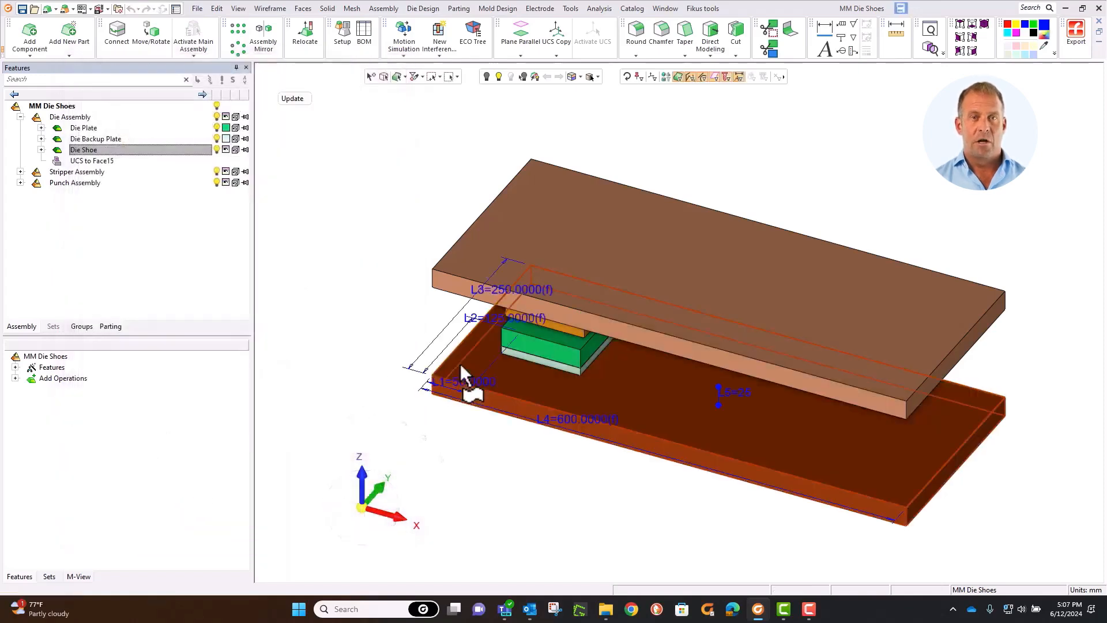
pyautogui.moveTo(462, 364); pyautogui.dragTo(468, 389, button='middle')
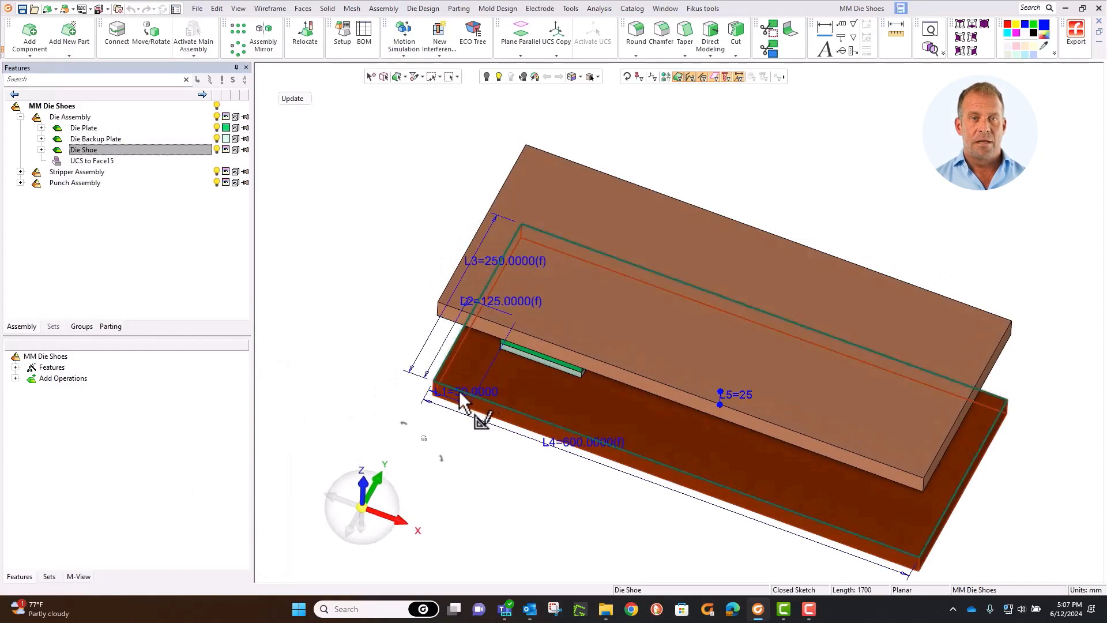
pyautogui.doubleClick(464, 392)
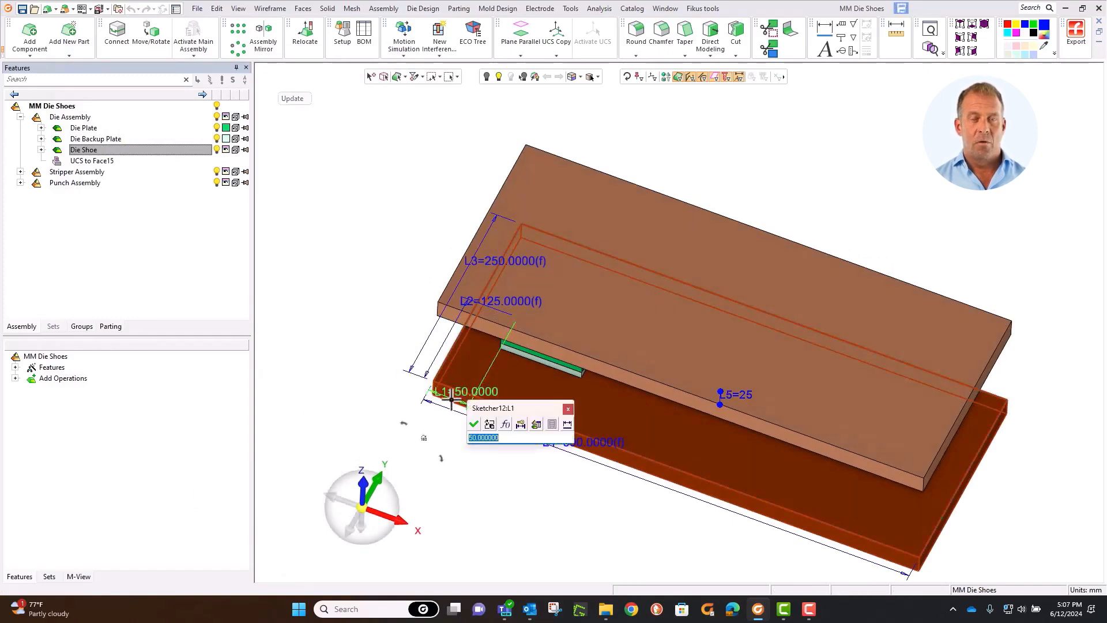
pyautogui.click(536, 425)
pyautogui.click(536, 425)
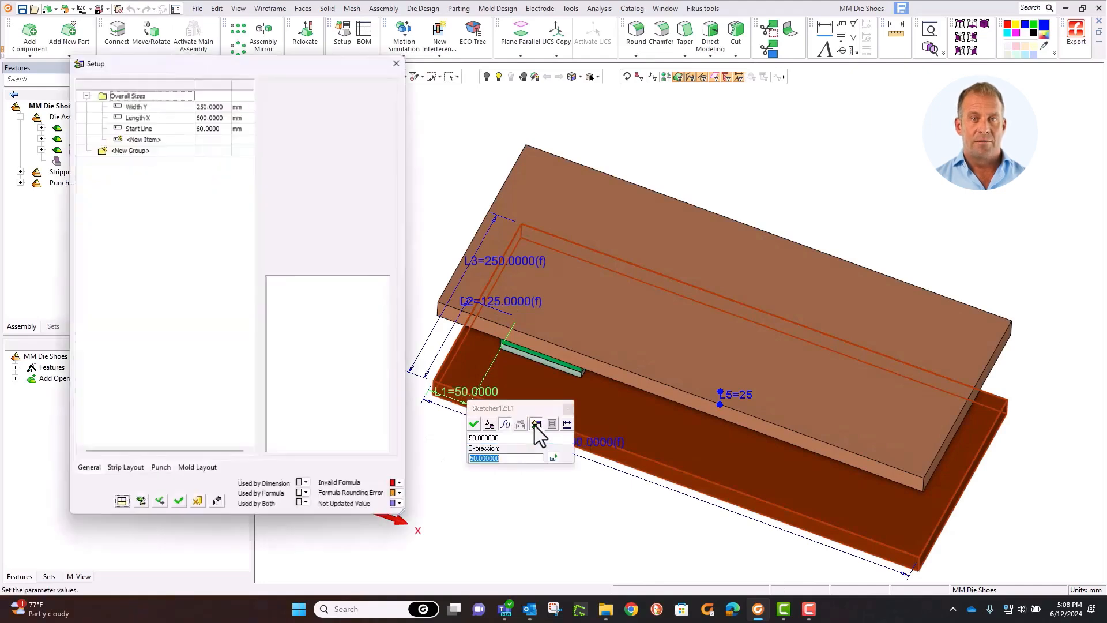
pyautogui.doubleClick(152, 127)
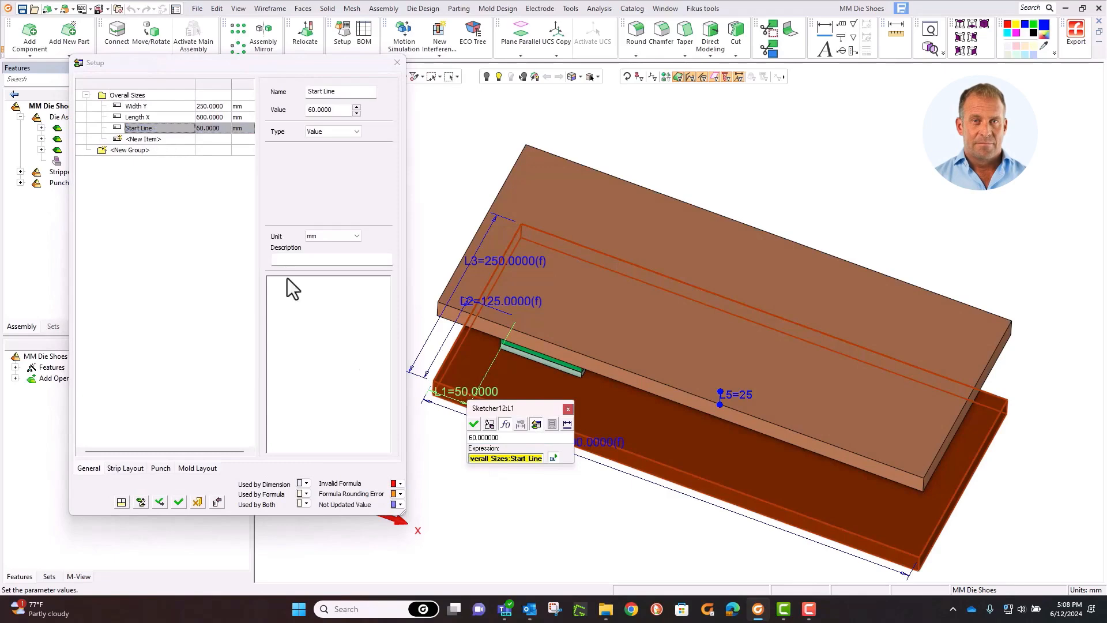
pyautogui.click(473, 424)
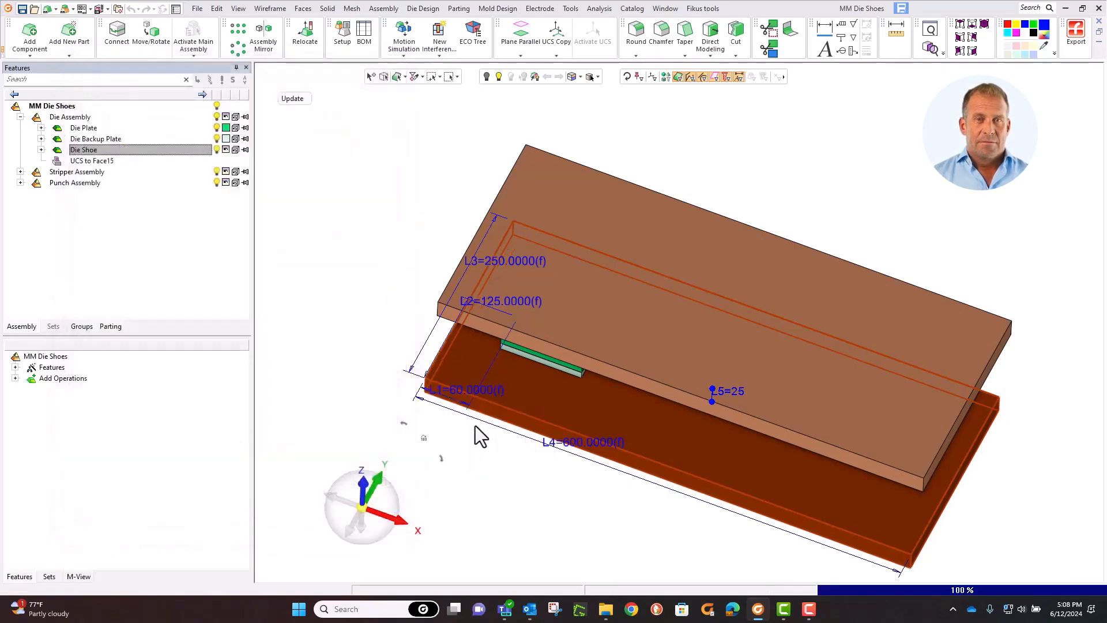
# Link the upper shoe's offset dimension L1 to the Overall Sizes parameter Start Line
pyautogui.click(445, 314)
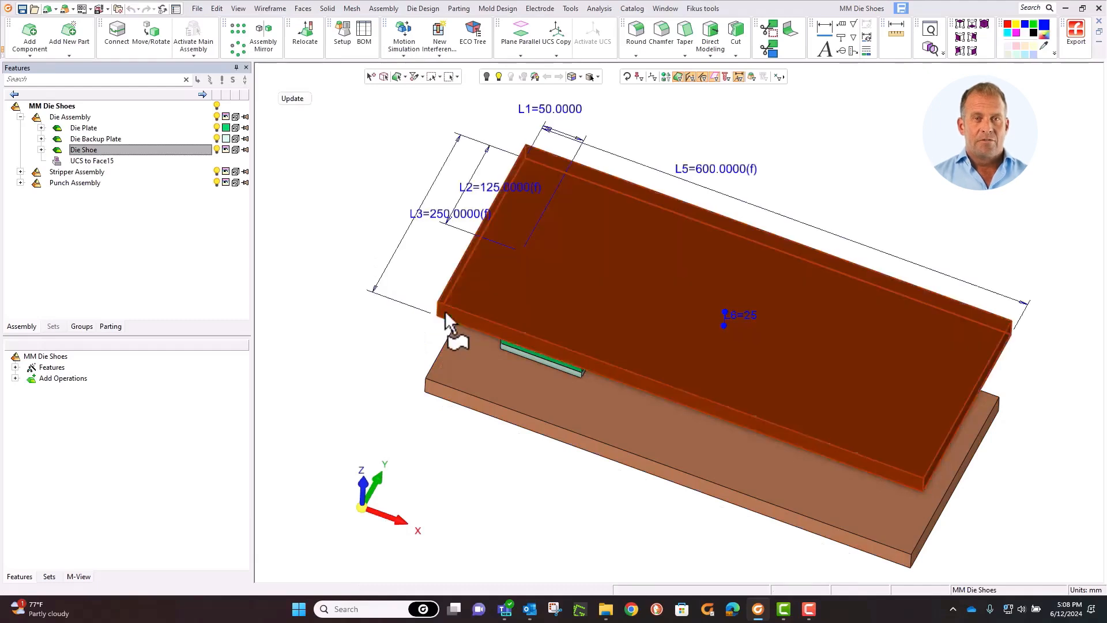
pyautogui.doubleClick(528, 110)
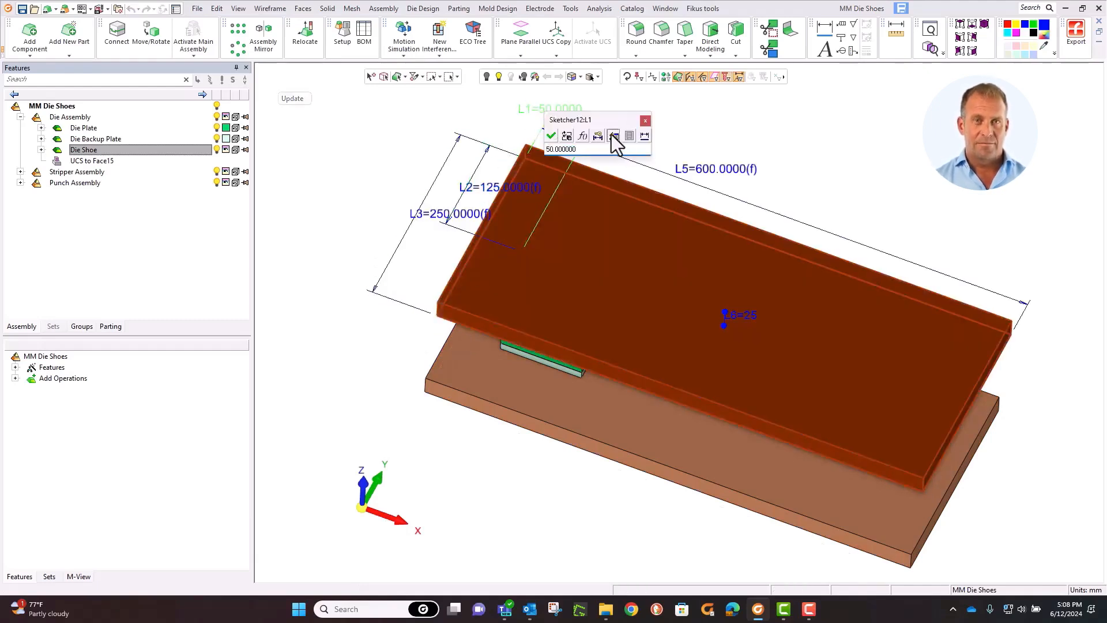
pyautogui.click(614, 137)
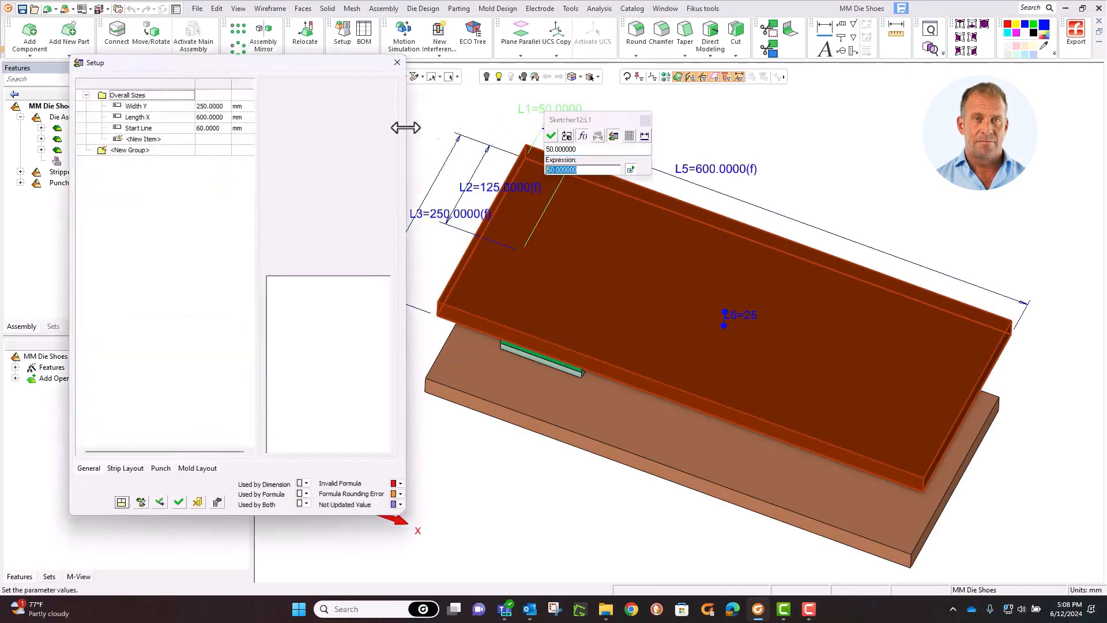
pyautogui.click(166, 131)
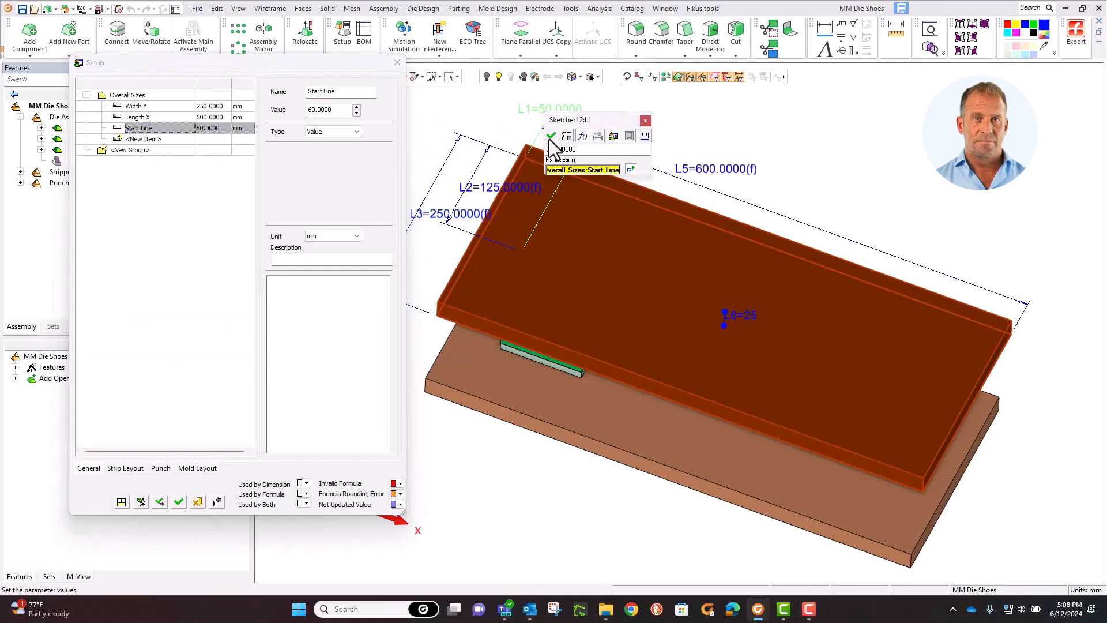
pyautogui.click(551, 137)
# Test the Start Line link by setting the parameter to 25 mm and applying it to the assembly
pyautogui.moveTo(427, 167)
pyautogui.mouseDown(button='middle')
pyautogui.moveTo(427, 209)
pyautogui.moveTo(433, 187)
pyautogui.mouseUp(button='middle')
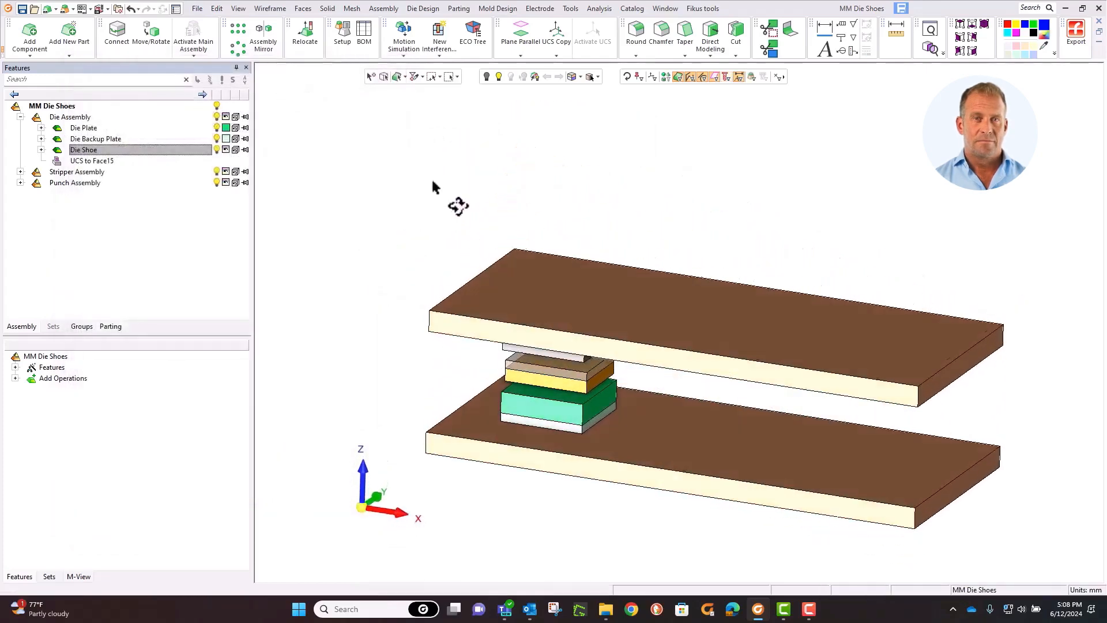
pyautogui.click(334, 37)
pyautogui.click(210, 128)
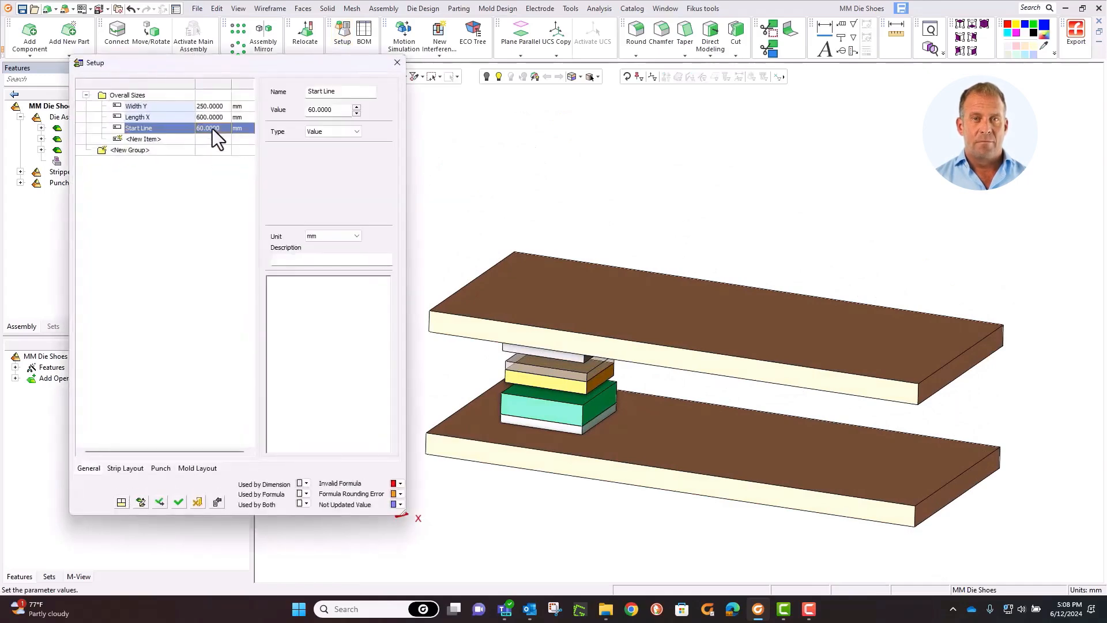
pyautogui.click(208, 127)
pyautogui.write('25')
pyautogui.press('Return')
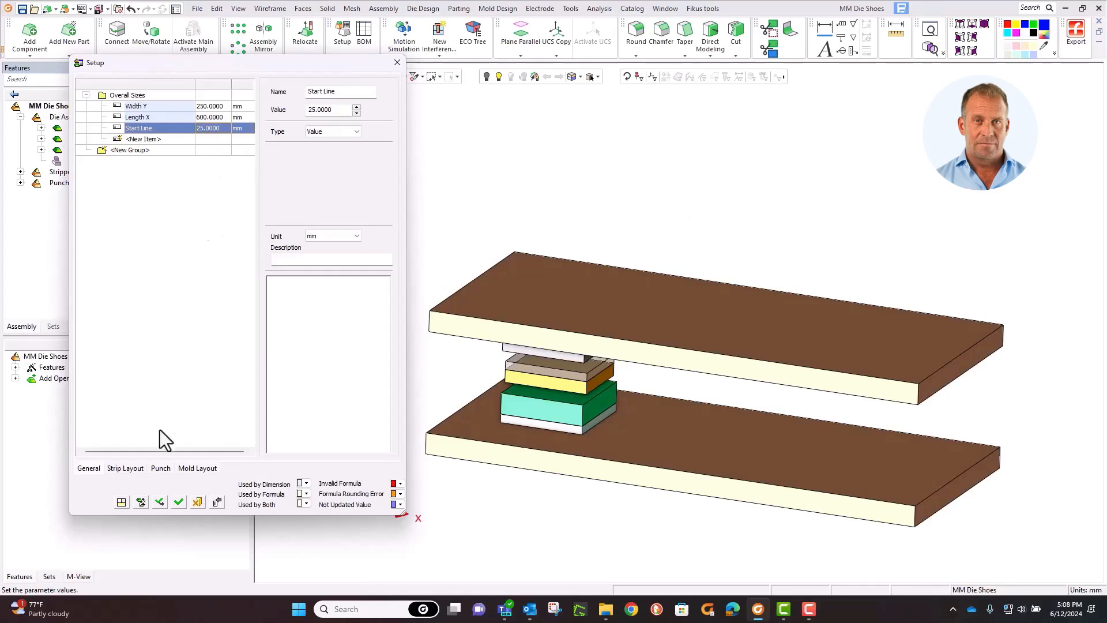
pyautogui.click(157, 502)
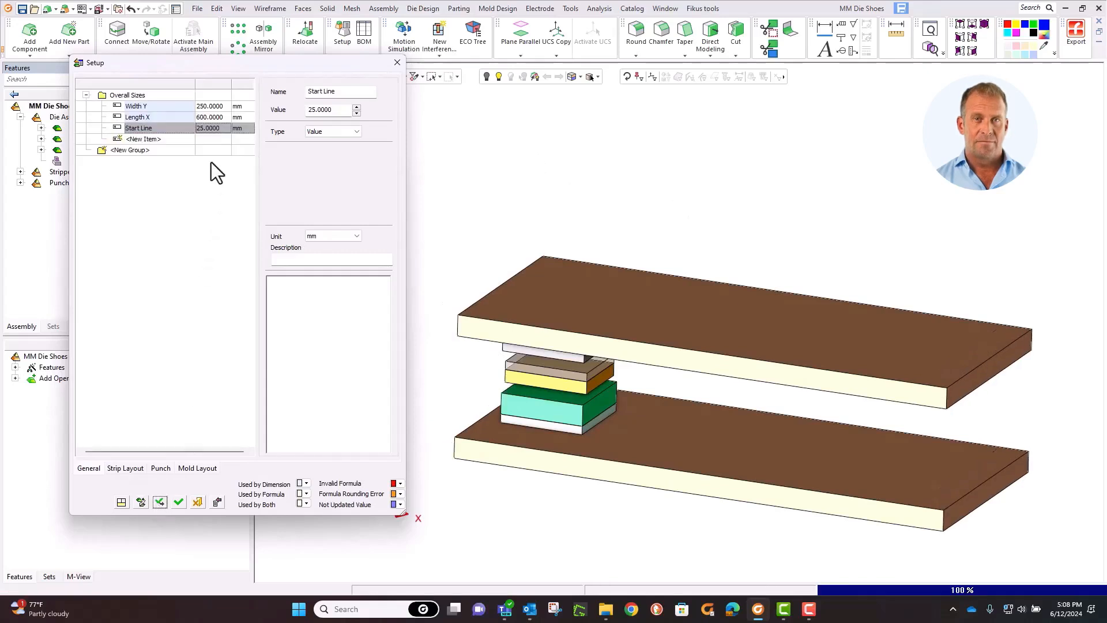
# Set the Start Line parameter to 50 mm and accept the assembly setup
pyautogui.click(212, 128)
pyautogui.write('50')
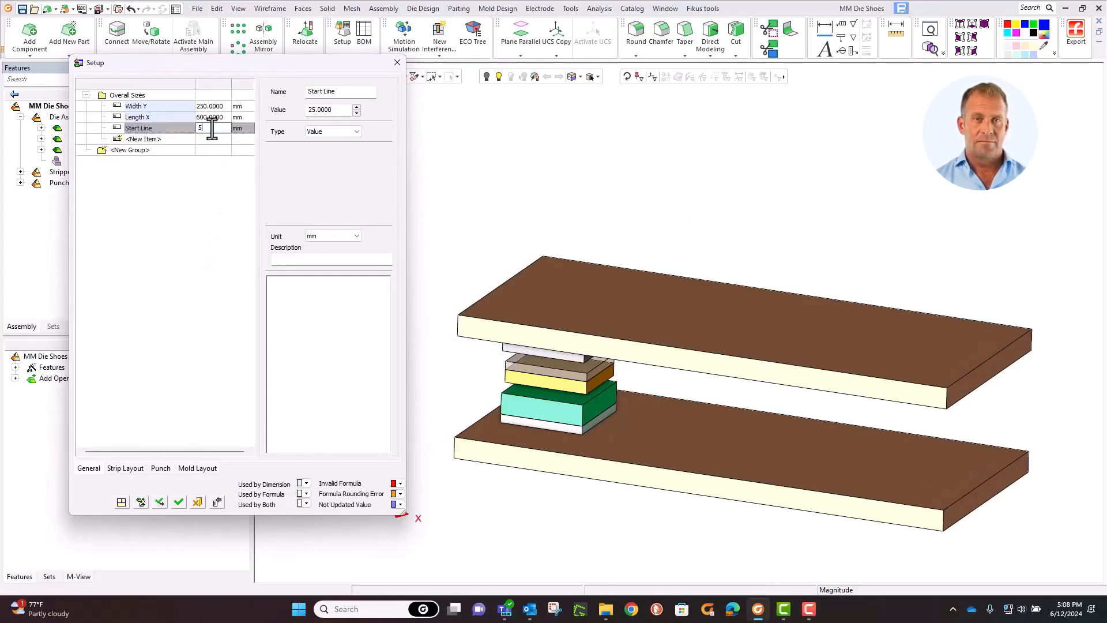
pyautogui.press('Return')
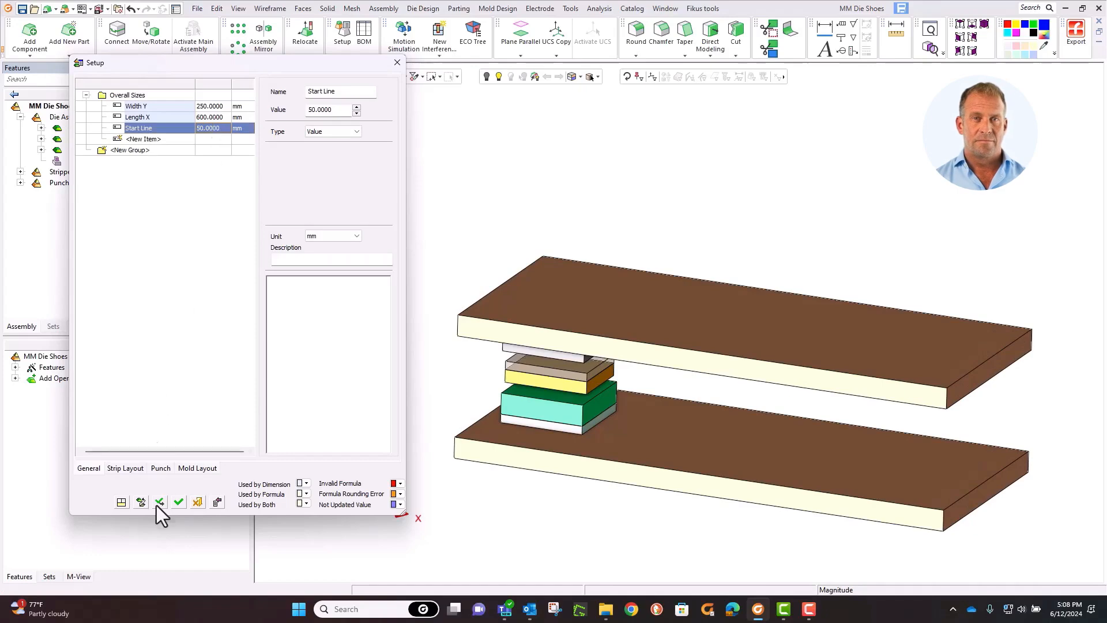
pyautogui.click(179, 501)
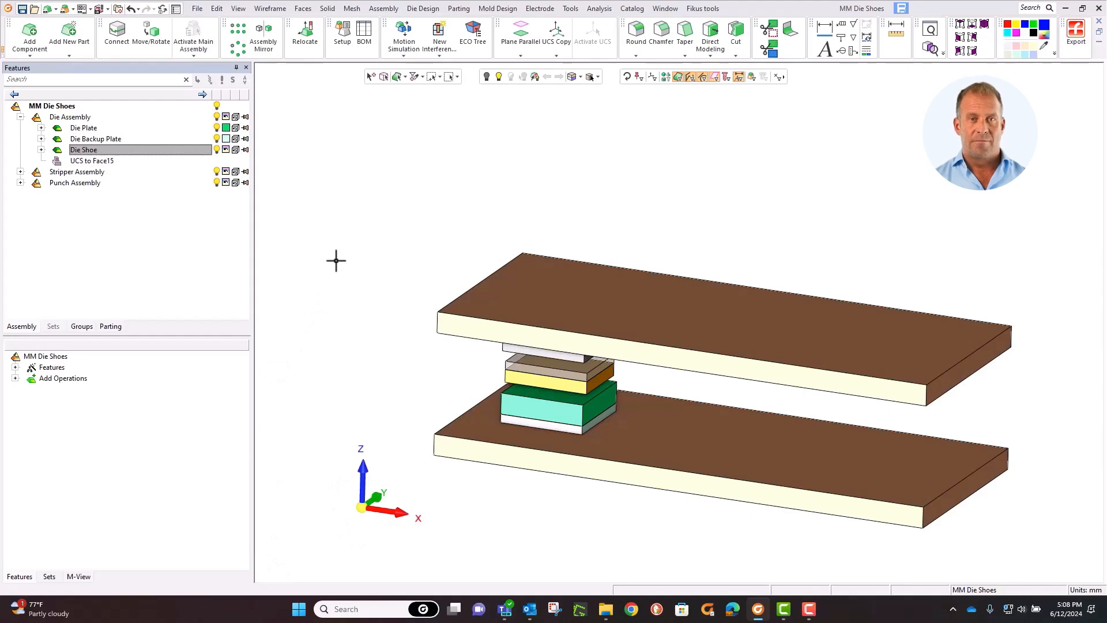
# Set the strip layout's bounding data to a width of 225 and a length of 750
pyautogui.click(338, 39)
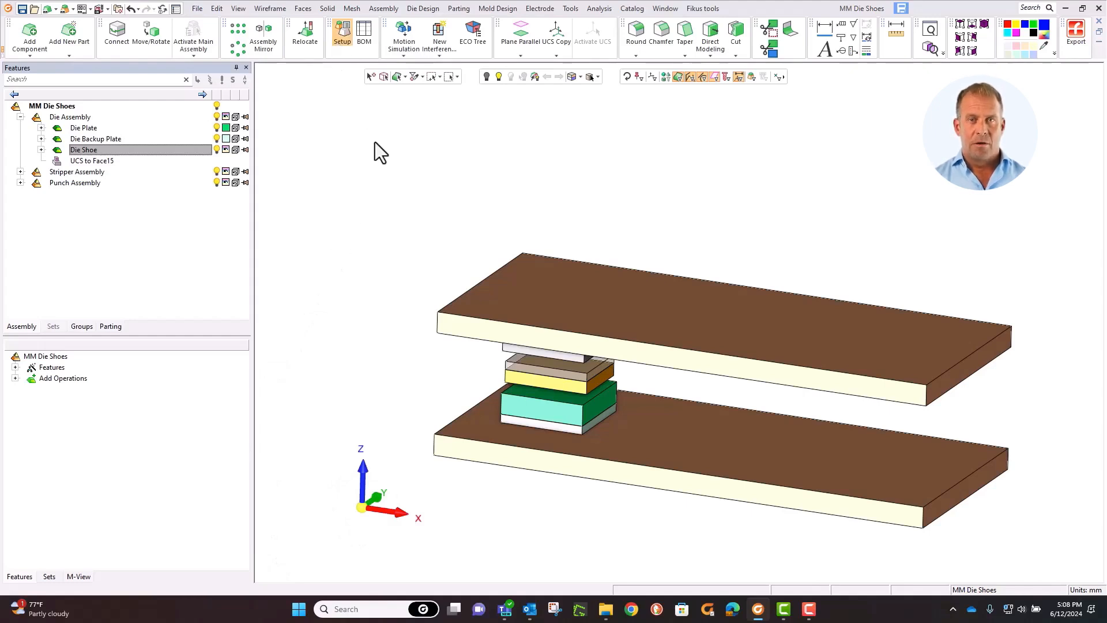
pyautogui.click(136, 470)
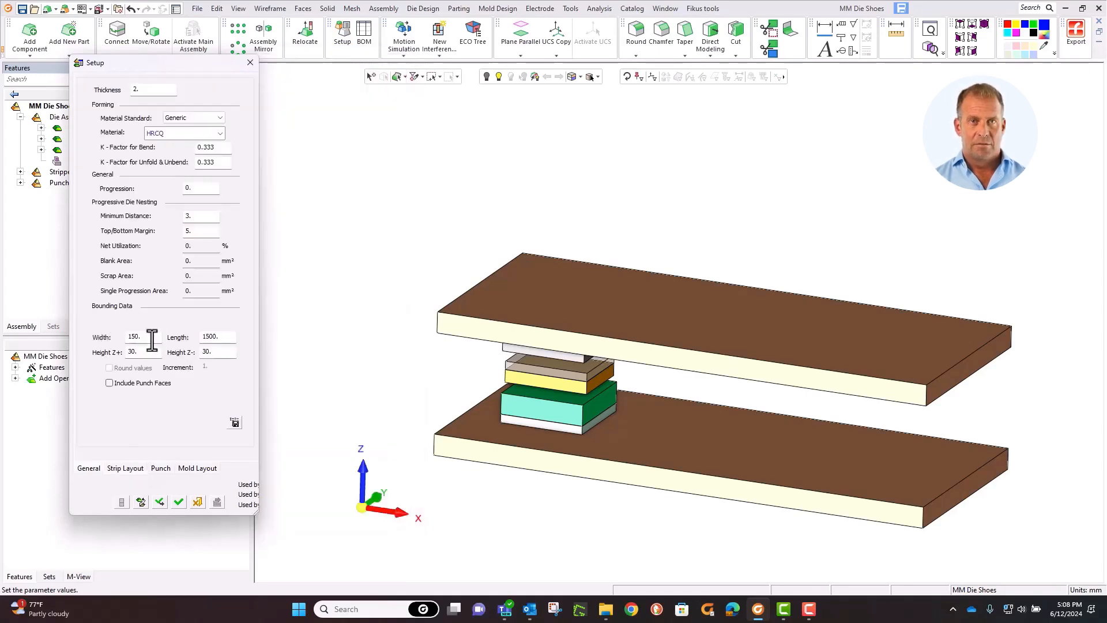
pyautogui.moveTo(144, 339); pyautogui.dragTo(119, 340)
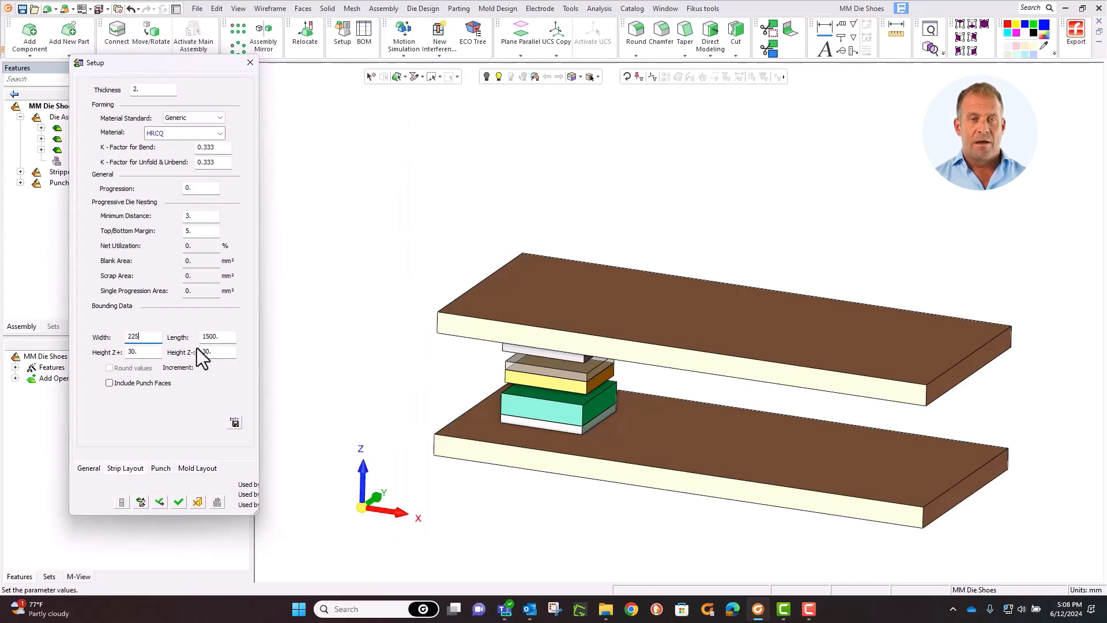
pyautogui.click(217, 338)
pyautogui.moveTo(225, 337); pyautogui.dragTo(196, 337)
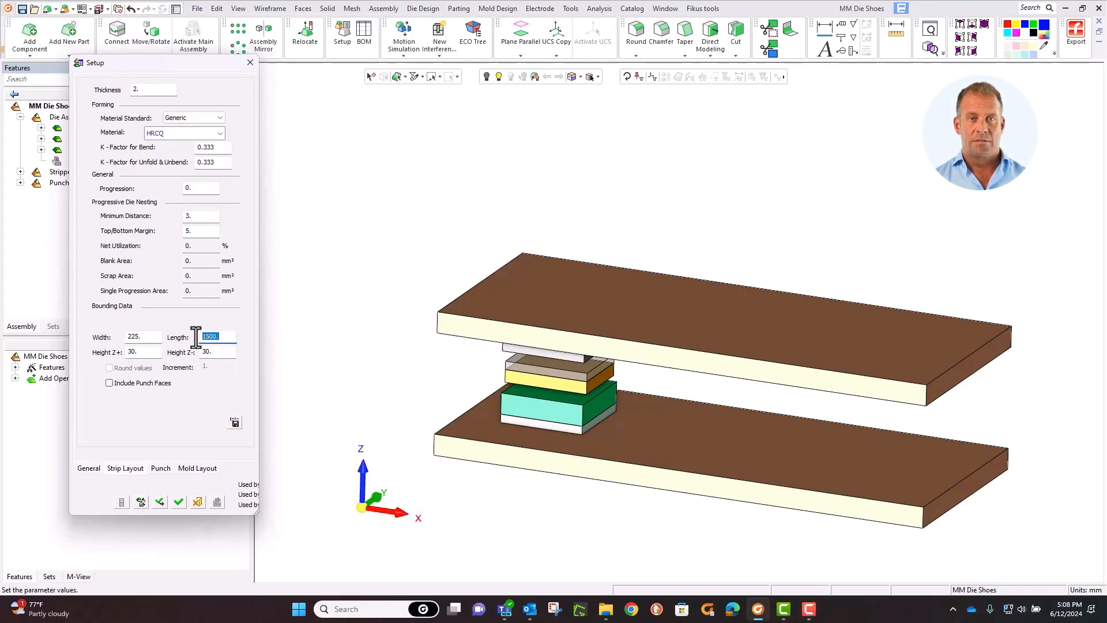
pyautogui.write('7')
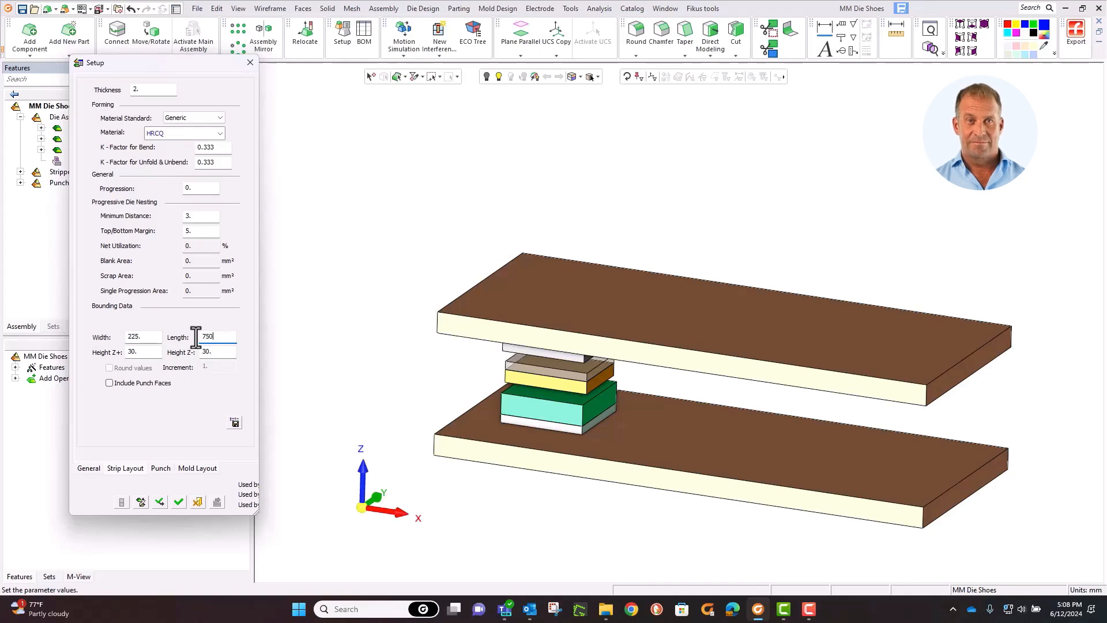
pyautogui.write('50')
# Set the strip layout's bounding Height Z+ and Height Z- to 15 each and accept the setup
pyautogui.moveTo(139, 352); pyautogui.dragTo(117, 357)
pyautogui.write('15')
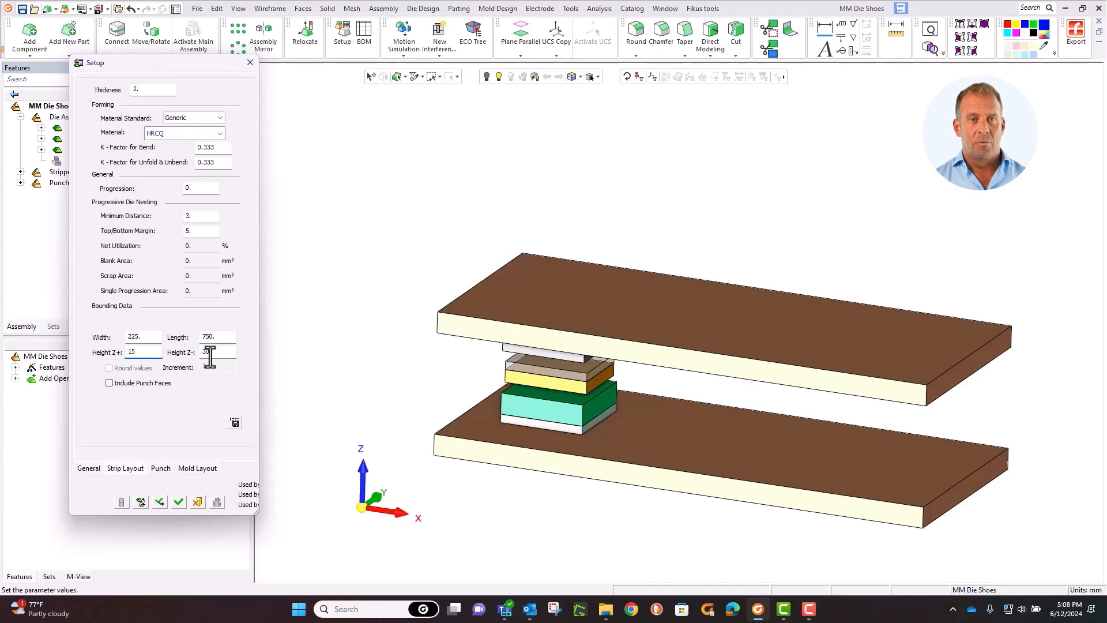
pyautogui.moveTo(212, 352); pyautogui.dragTo(185, 355)
pyautogui.write('15.')
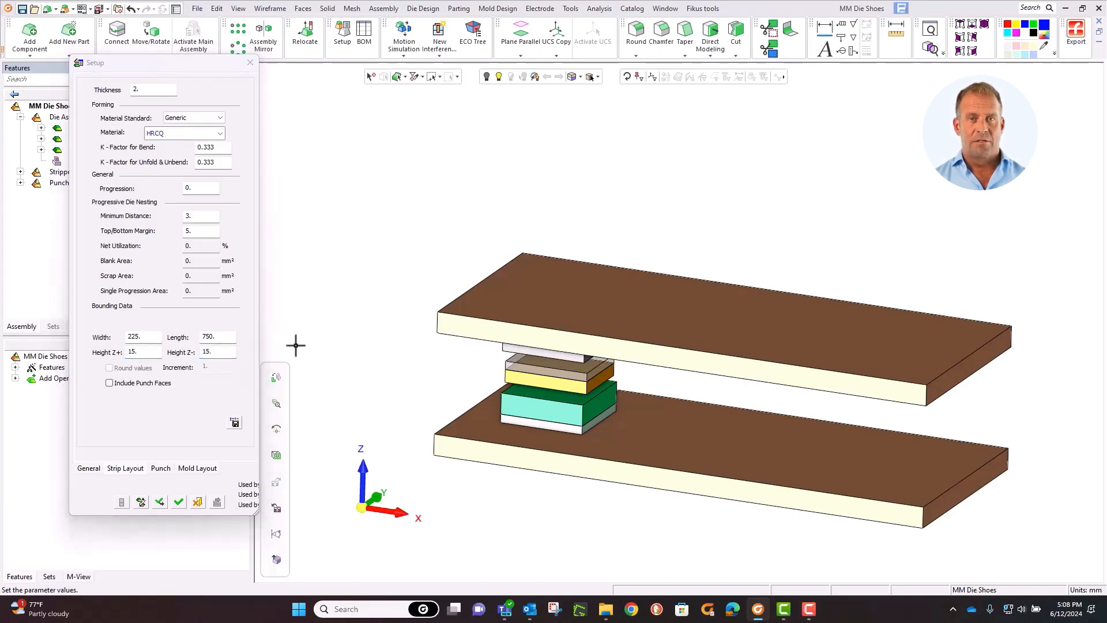
pyautogui.click(161, 500)
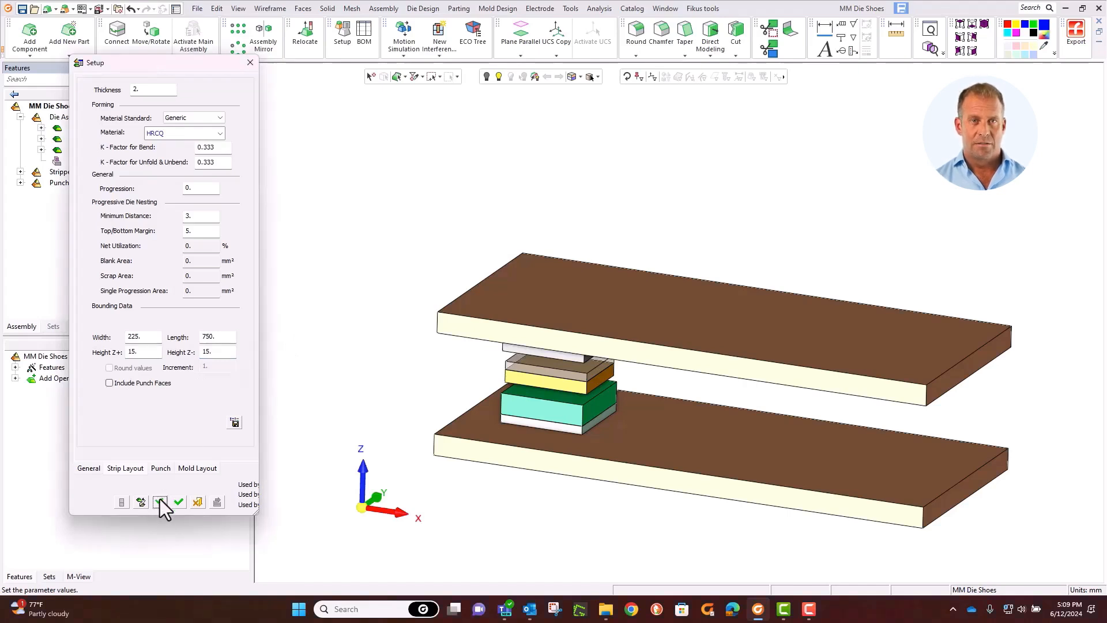
pyautogui.click(179, 501)
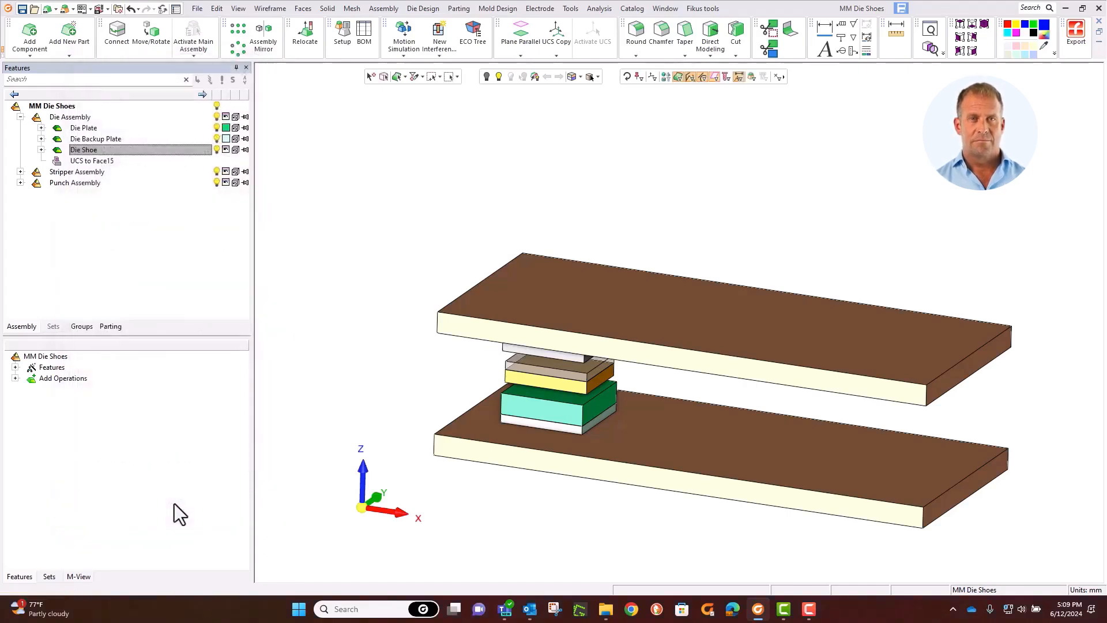
# In the assembly setup, change Width Y to a formula that references the strip layout's Workpiece Width
pyautogui.moveTo(446, 206)
pyautogui.mouseDown(button='middle')
pyautogui.moveTo(462, 179)
pyautogui.moveTo(462, 211)
pyautogui.moveTo(434, 225)
pyautogui.mouseUp(button='middle')
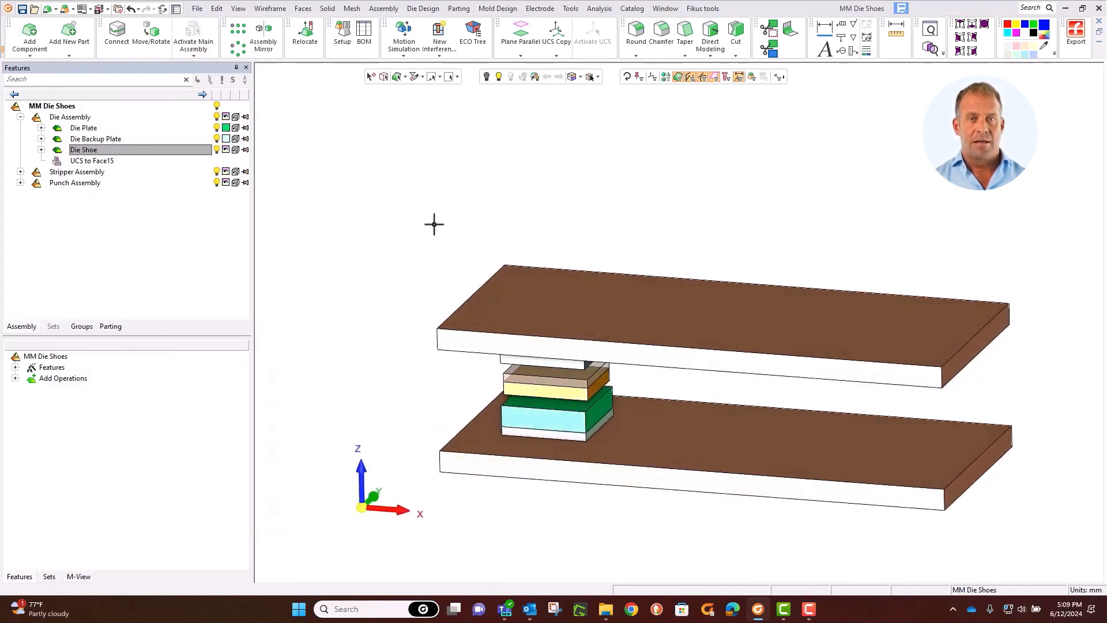
pyautogui.click(346, 30)
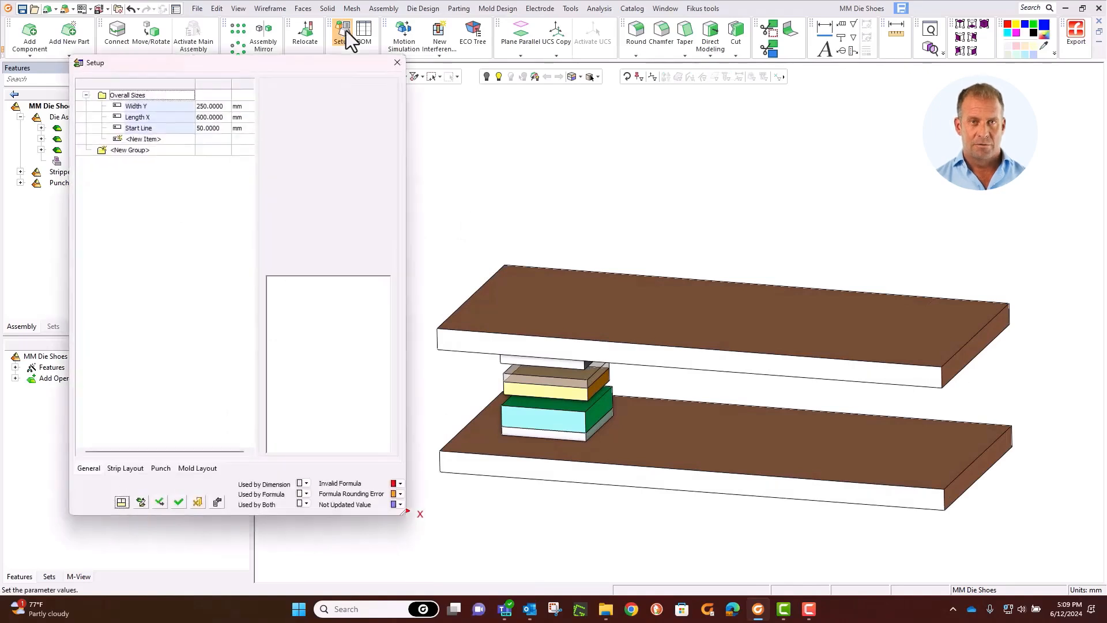
pyautogui.click(177, 106)
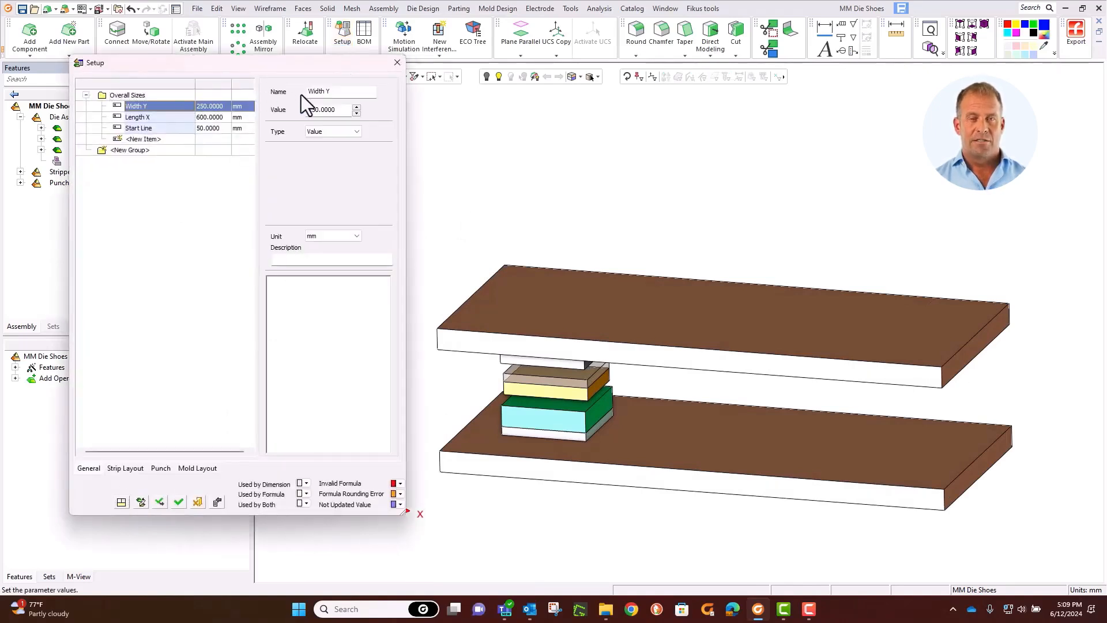
pyautogui.click(357, 132)
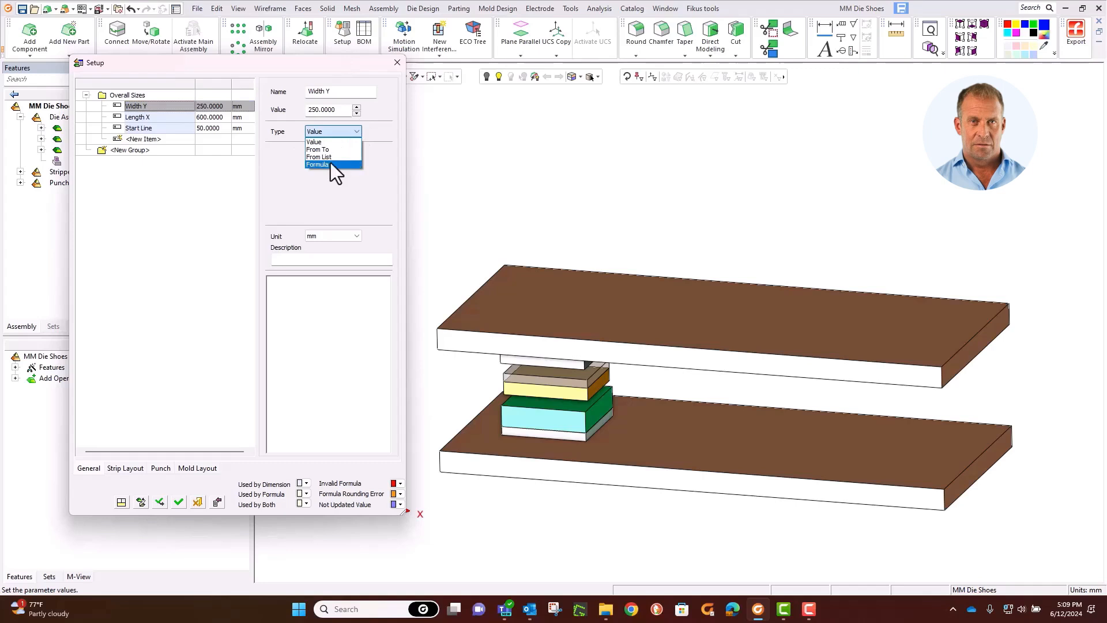
pyautogui.click(332, 164)
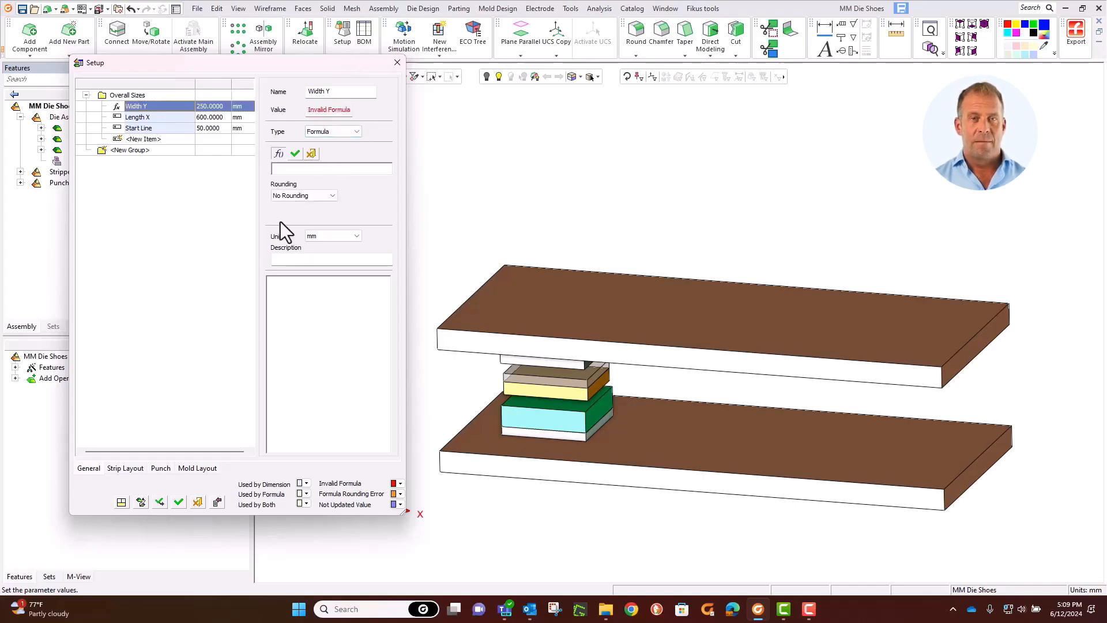
pyautogui.click(125, 468)
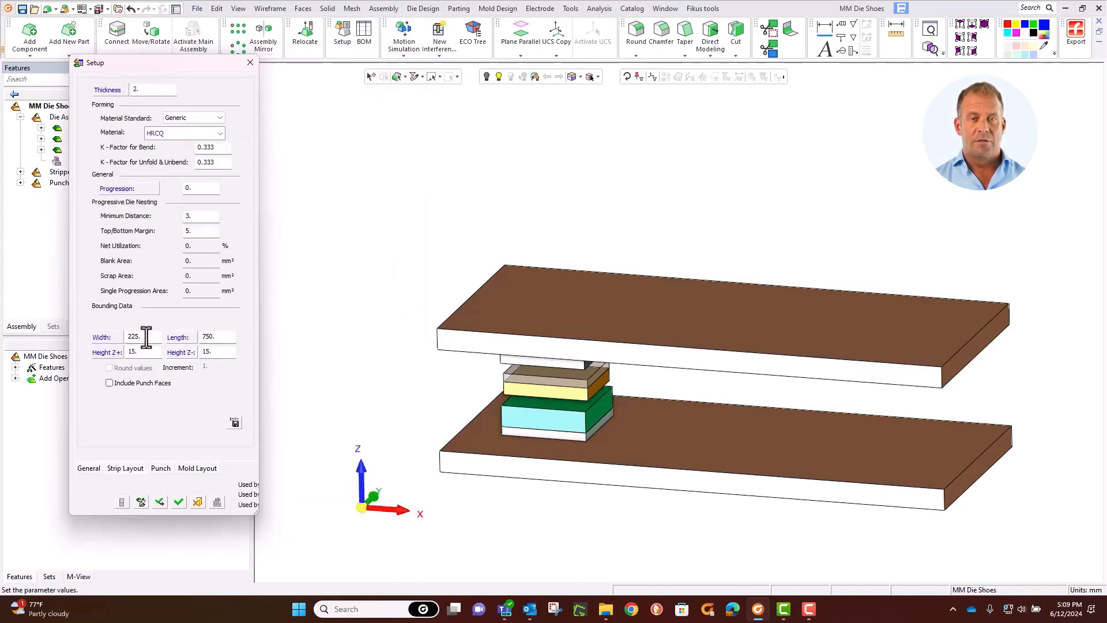
pyautogui.click(112, 335)
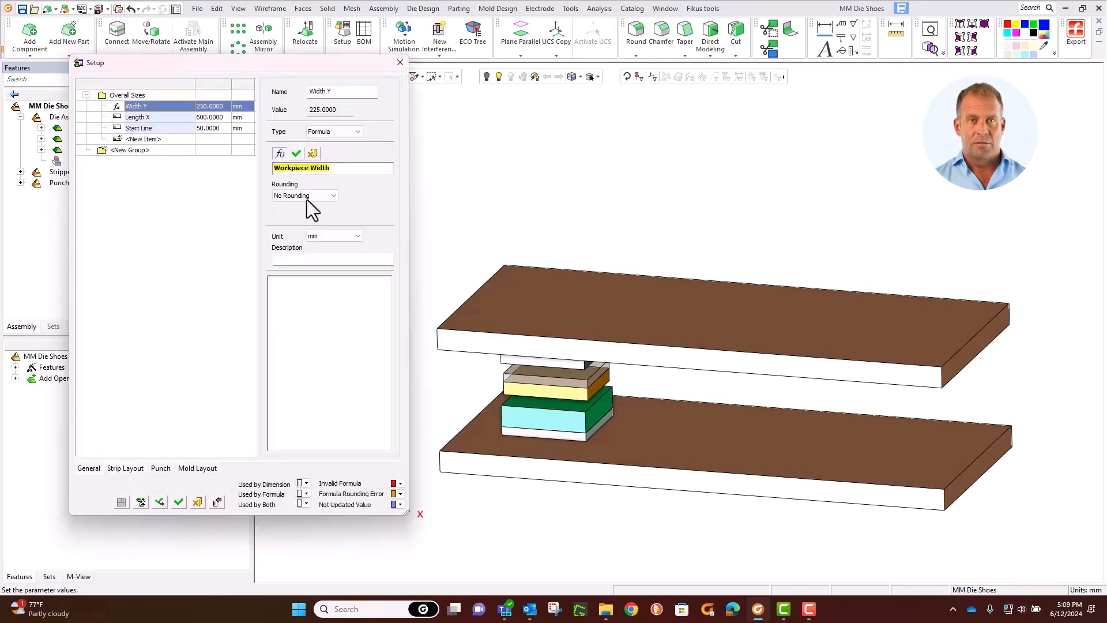
# Complete the Width Y formula as Workpiece Width+50+50 and apply it to the assembly
pyautogui.click(345, 168)
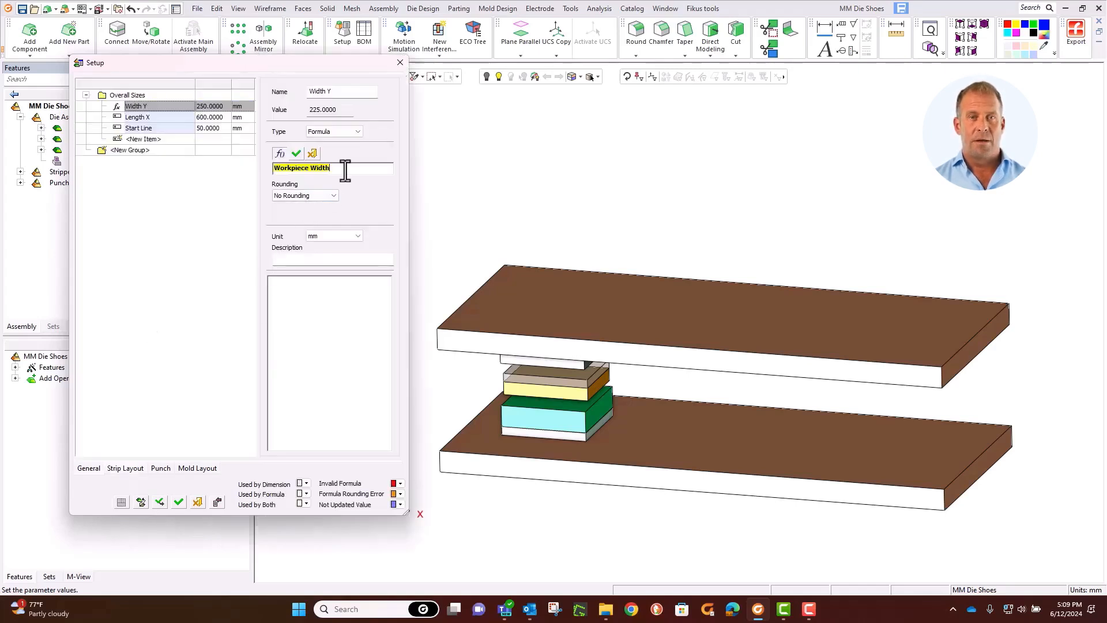
pyautogui.write('+')
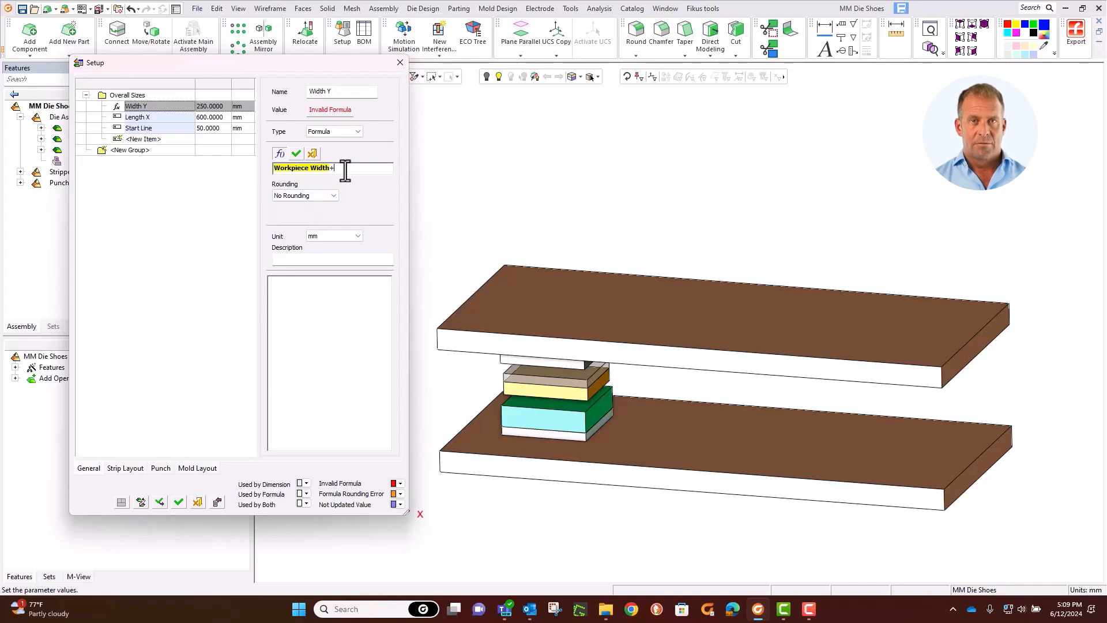
pyautogui.write('50-')
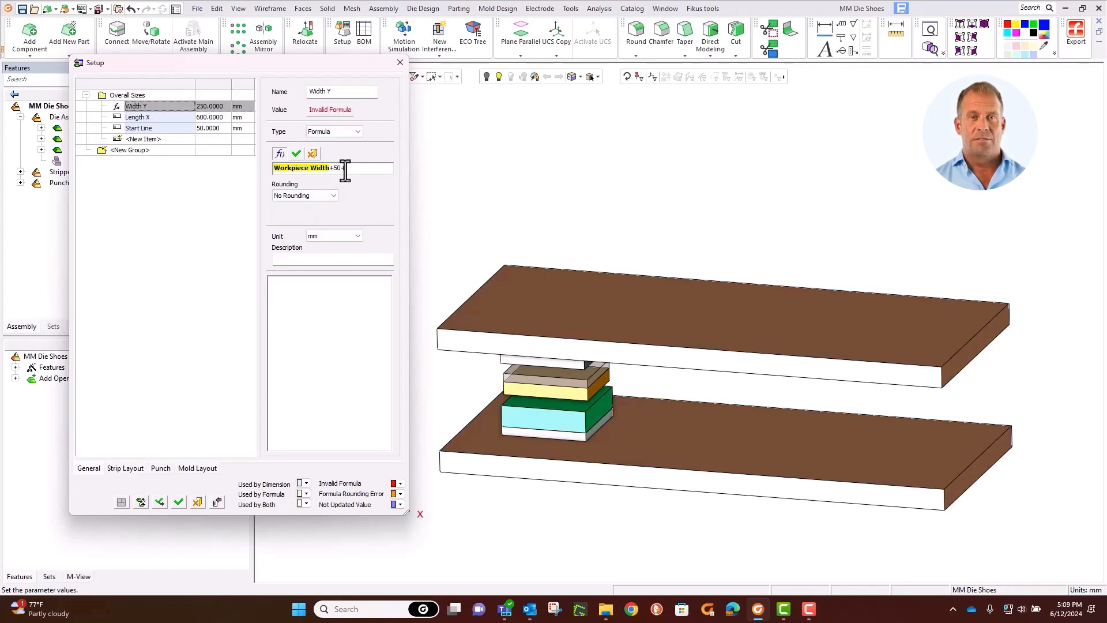
pyautogui.write('50')
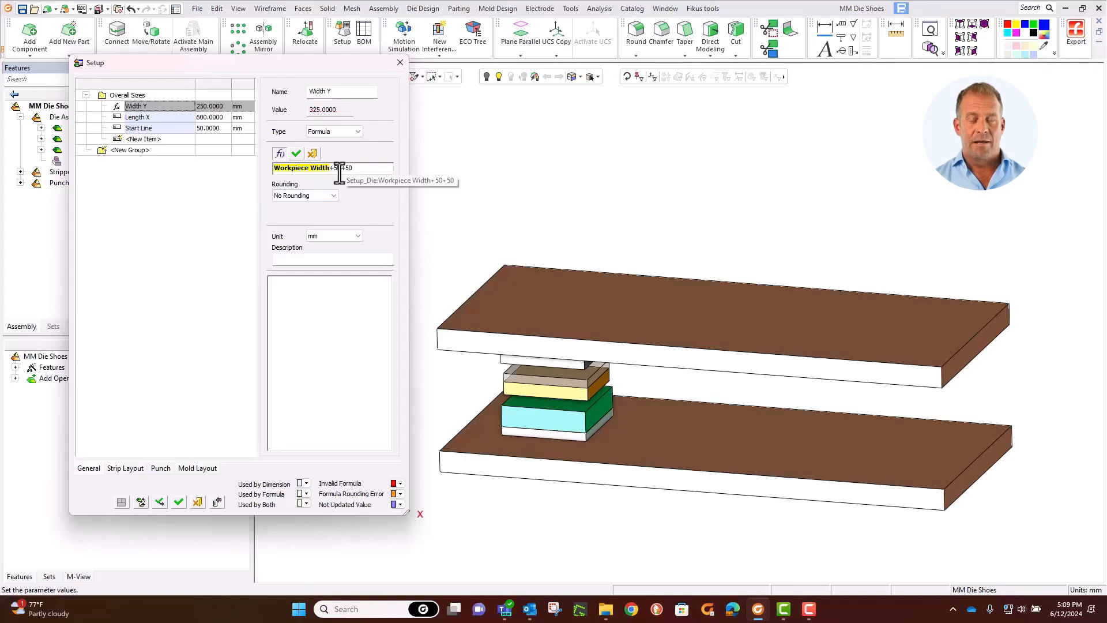
pyautogui.click(297, 154)
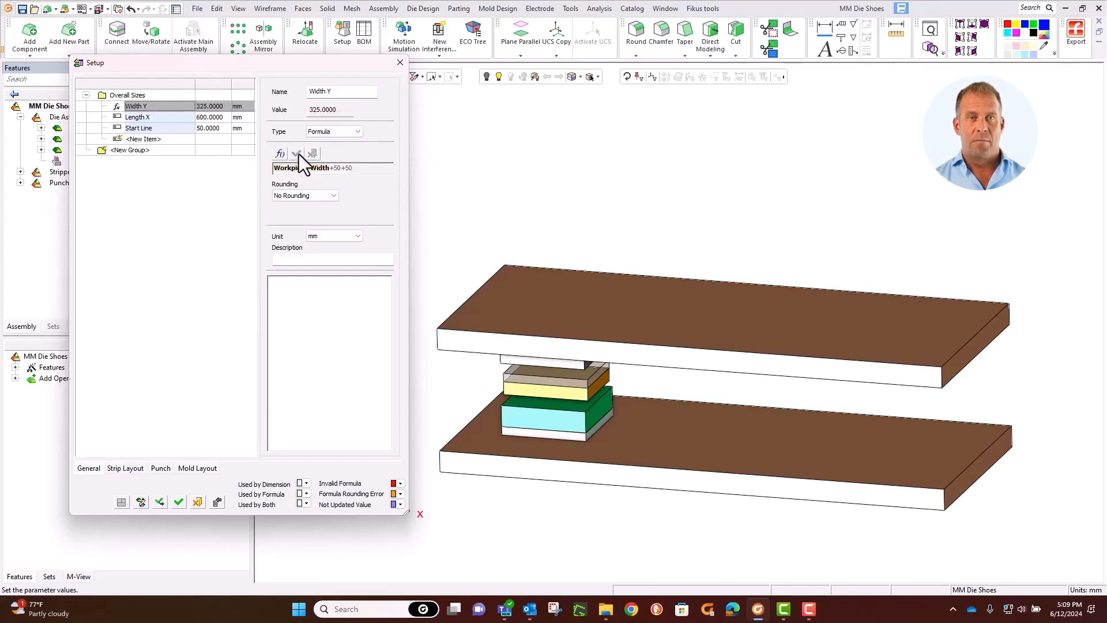
pyautogui.click(161, 502)
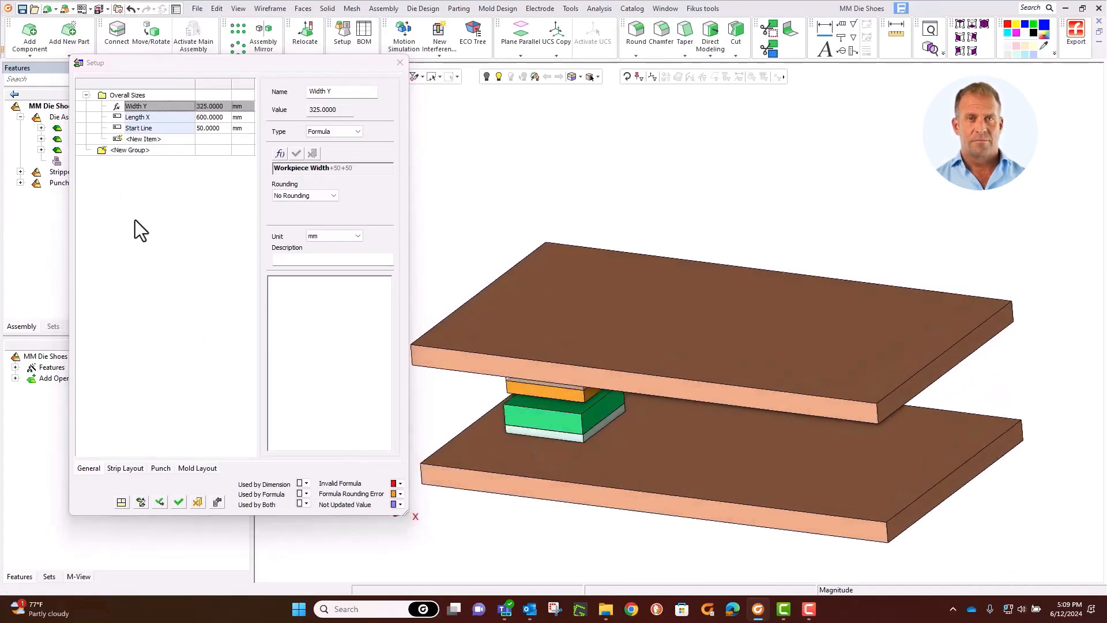
# Change Length X to a formula and begin it with the Start Line parameter followed by a plus sign
pyautogui.click(148, 117)
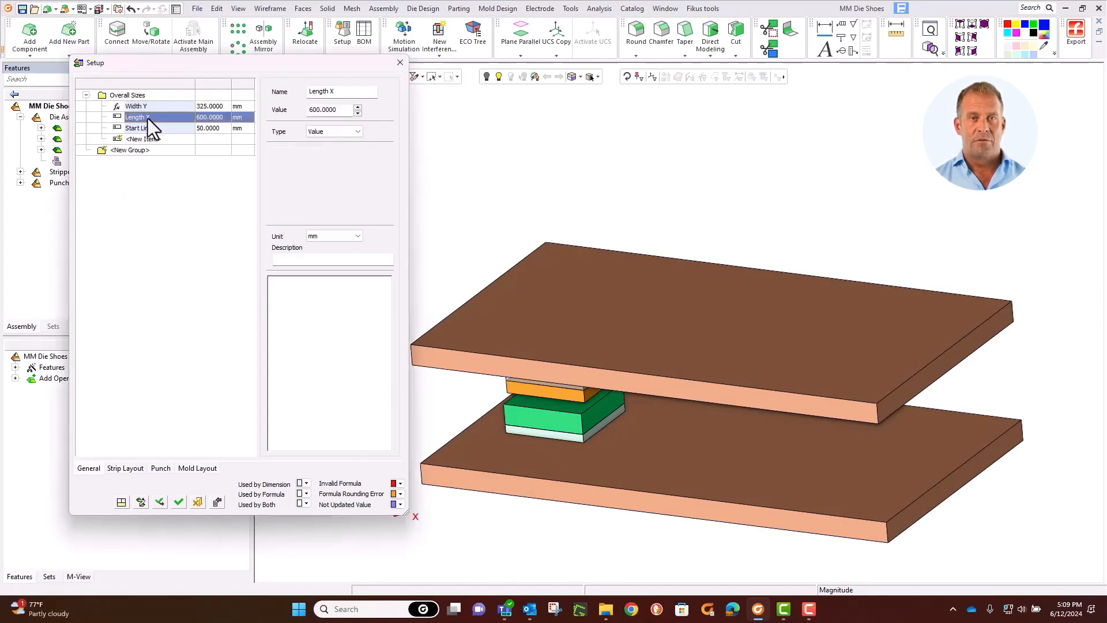
pyautogui.click(147, 117)
pyautogui.click(318, 131)
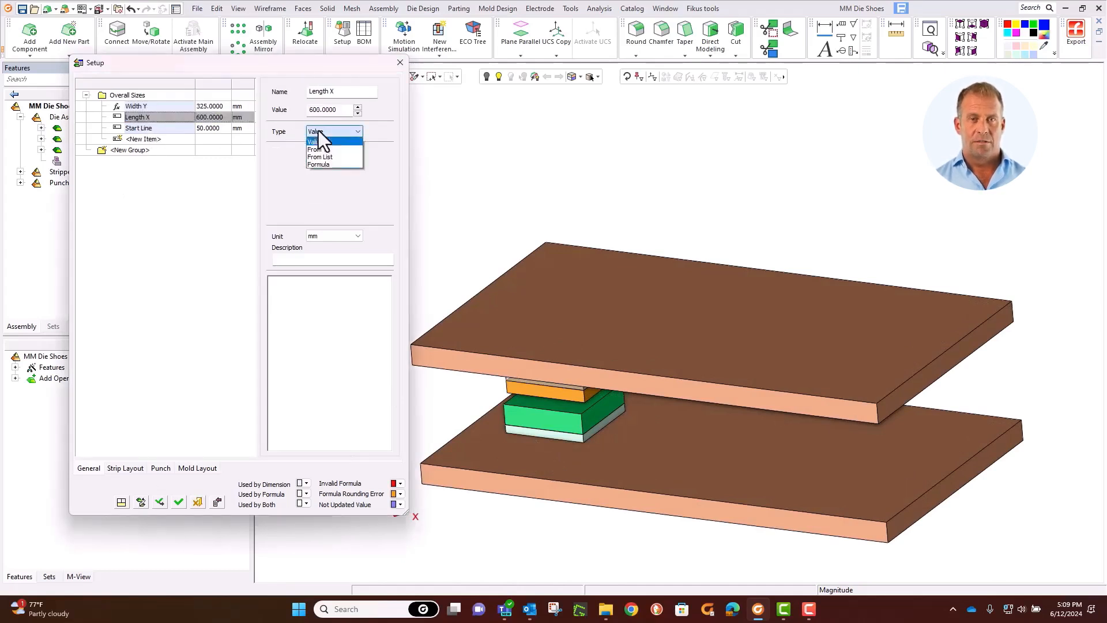
pyautogui.click(325, 163)
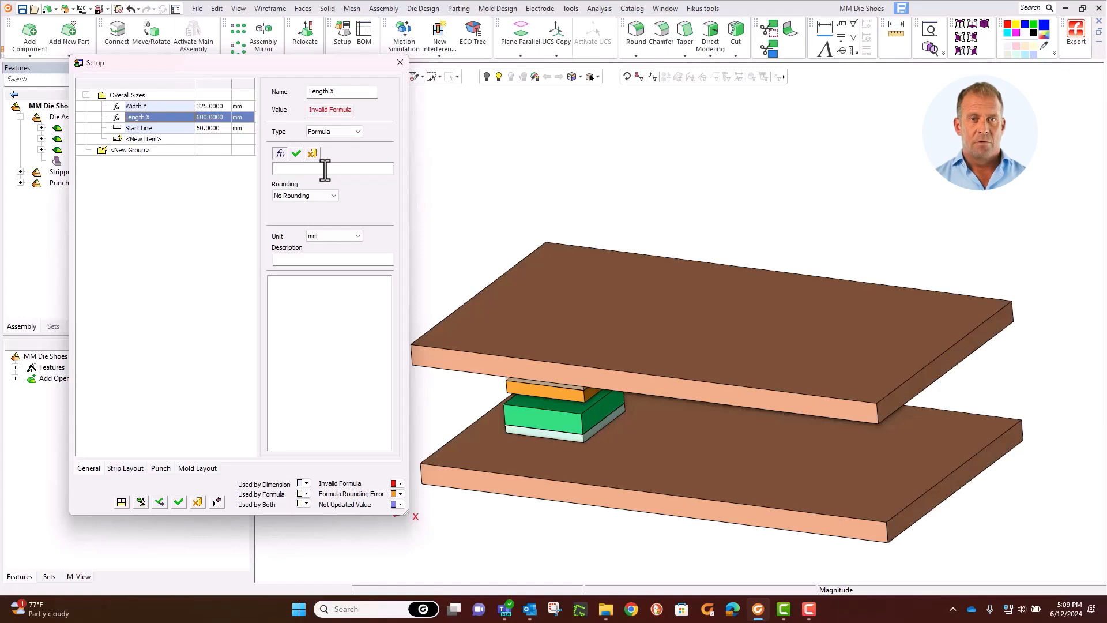
pyautogui.click(326, 169)
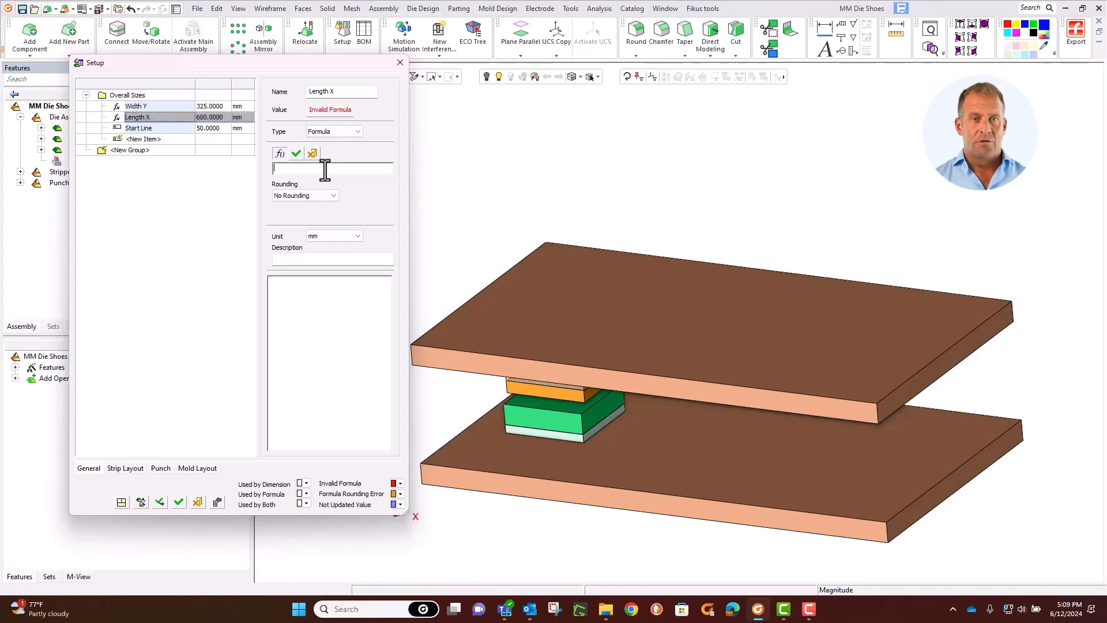
pyautogui.doubleClick(146, 129)
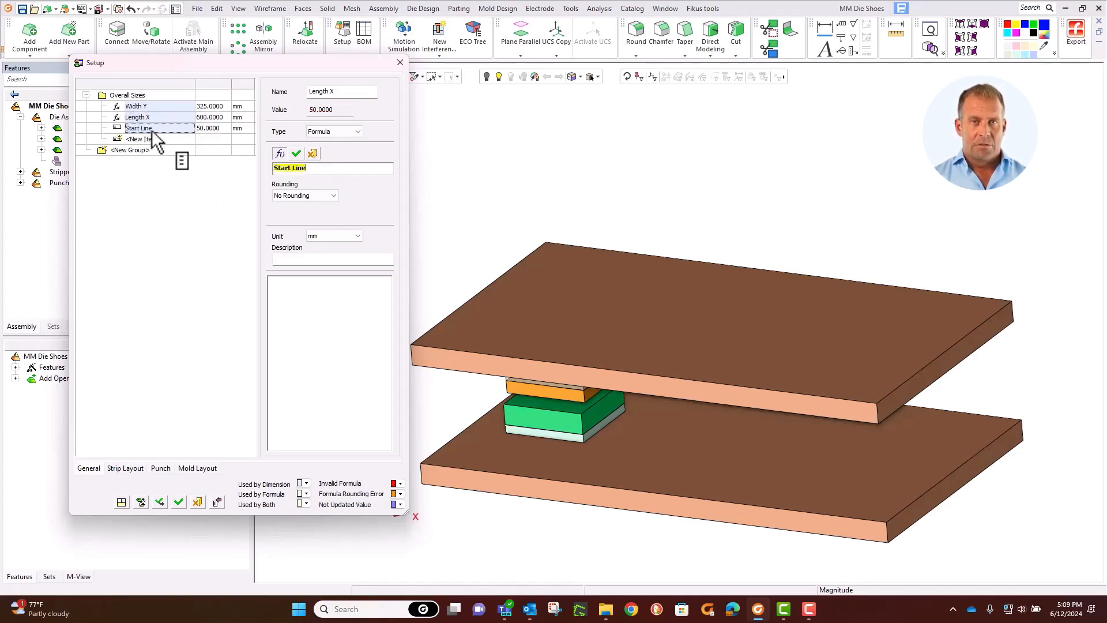
pyautogui.write('+')
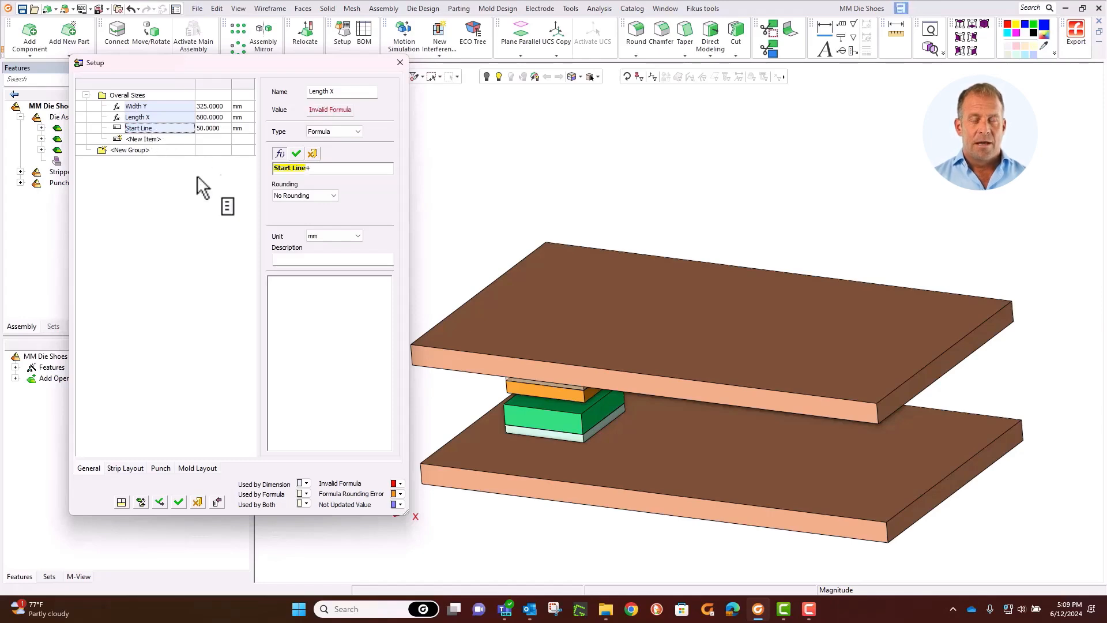
# Complete the Length X formula as Start Line+Workpiece Length+Start Line and apply it to the assembly
pyautogui.click(127, 470)
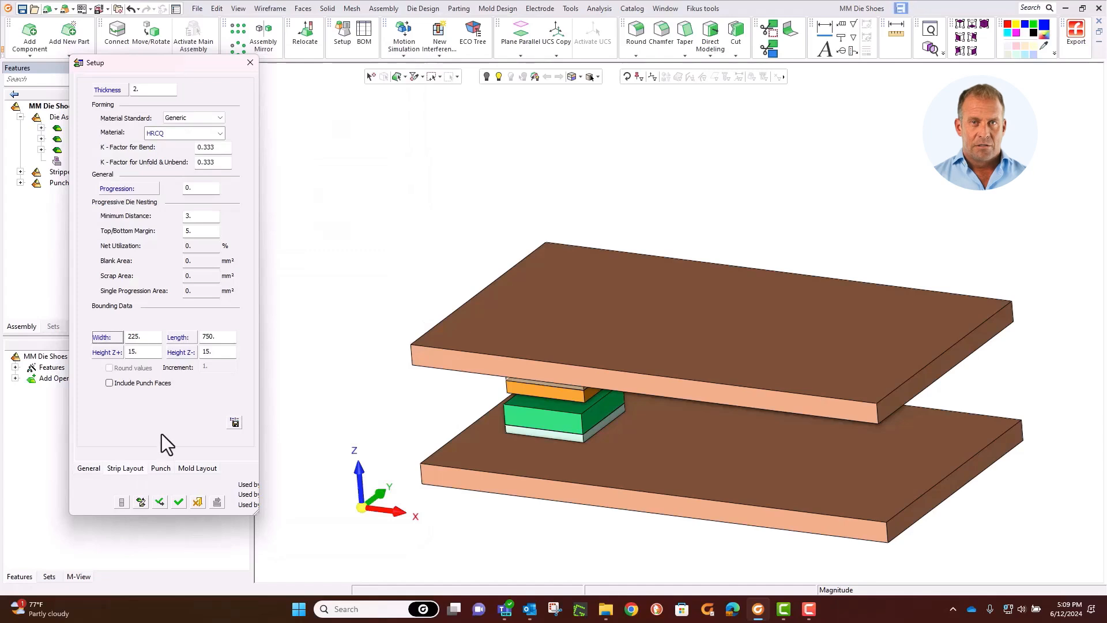
pyautogui.click(180, 338)
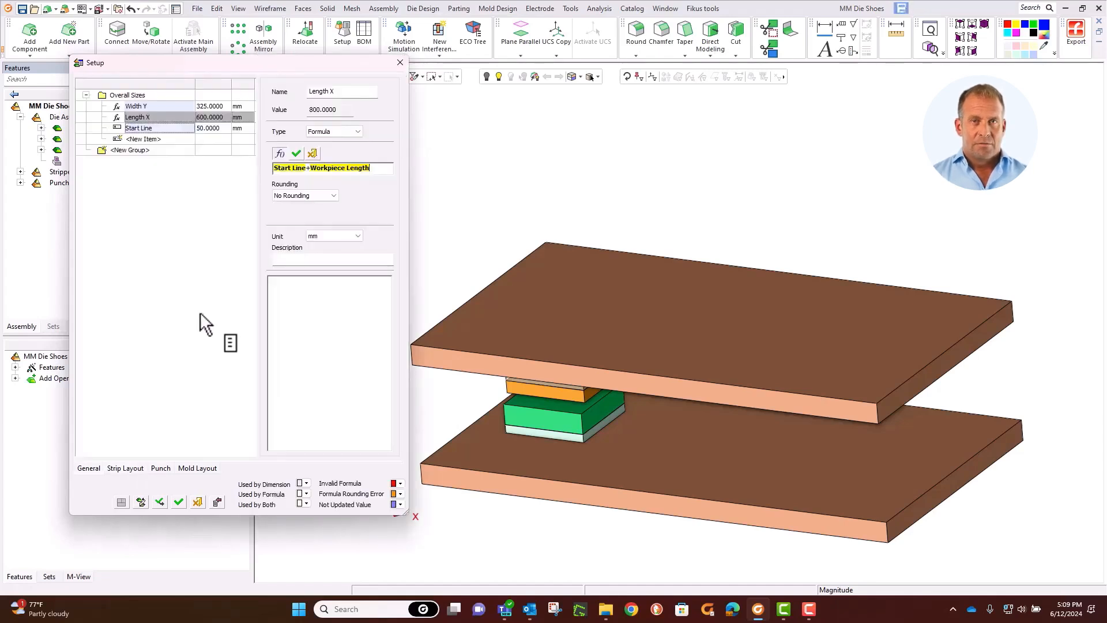
pyautogui.write('+')
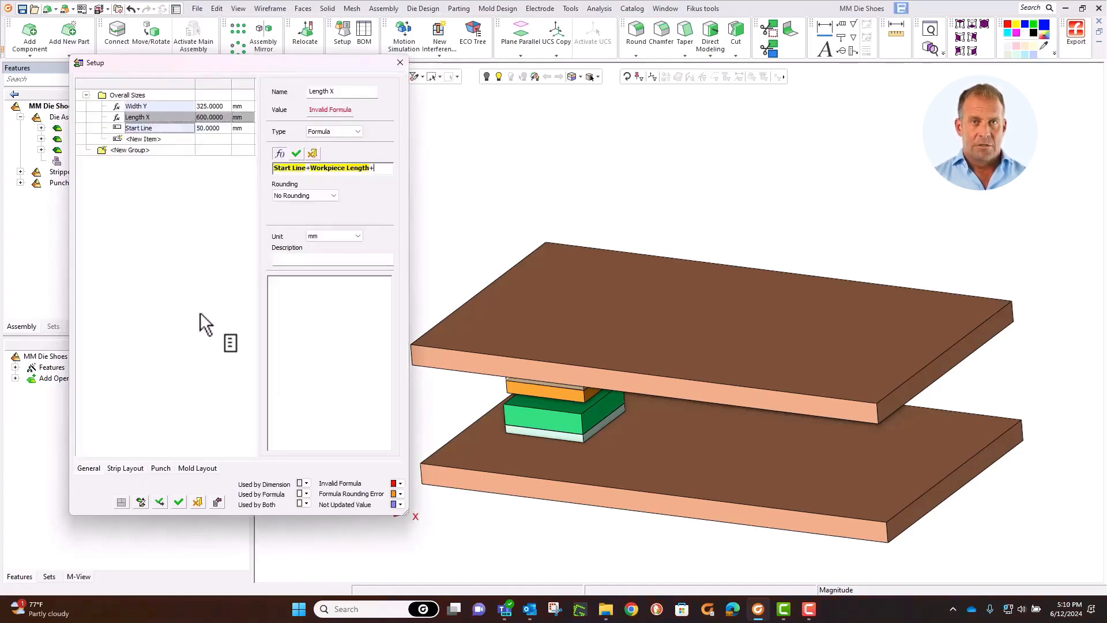
pyautogui.click(156, 126)
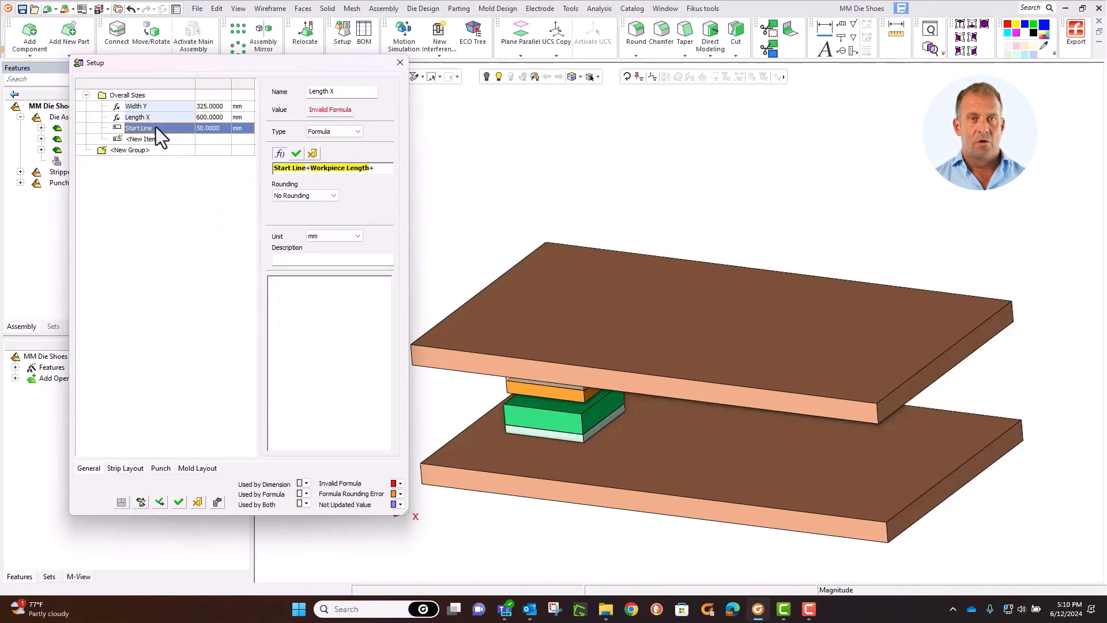
pyautogui.doubleClick(156, 127)
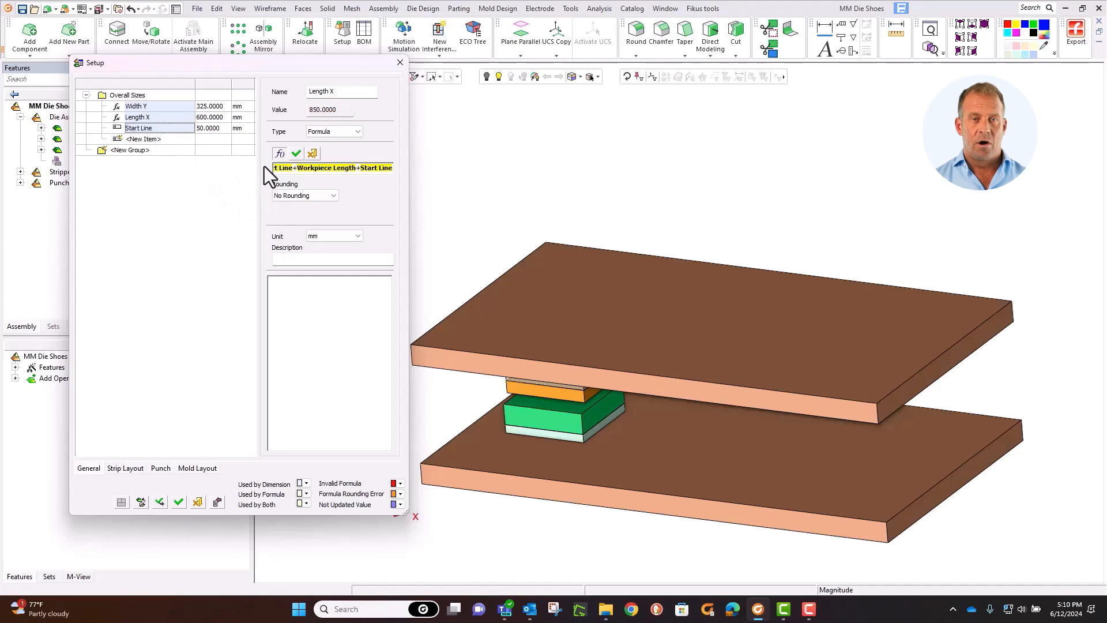
pyautogui.click(297, 153)
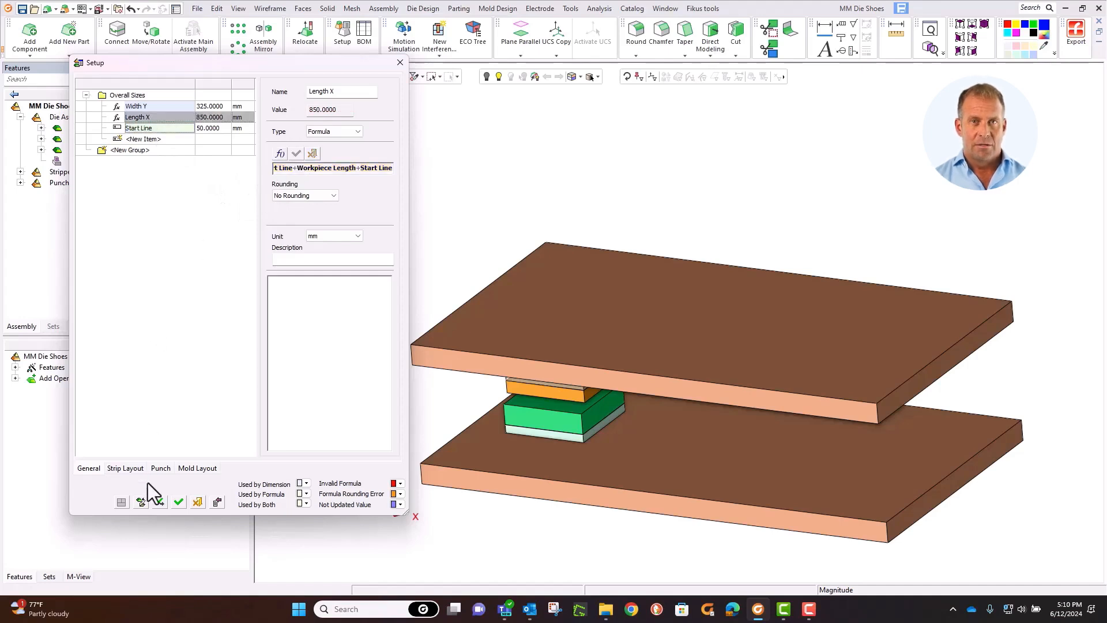
pyautogui.click(160, 501)
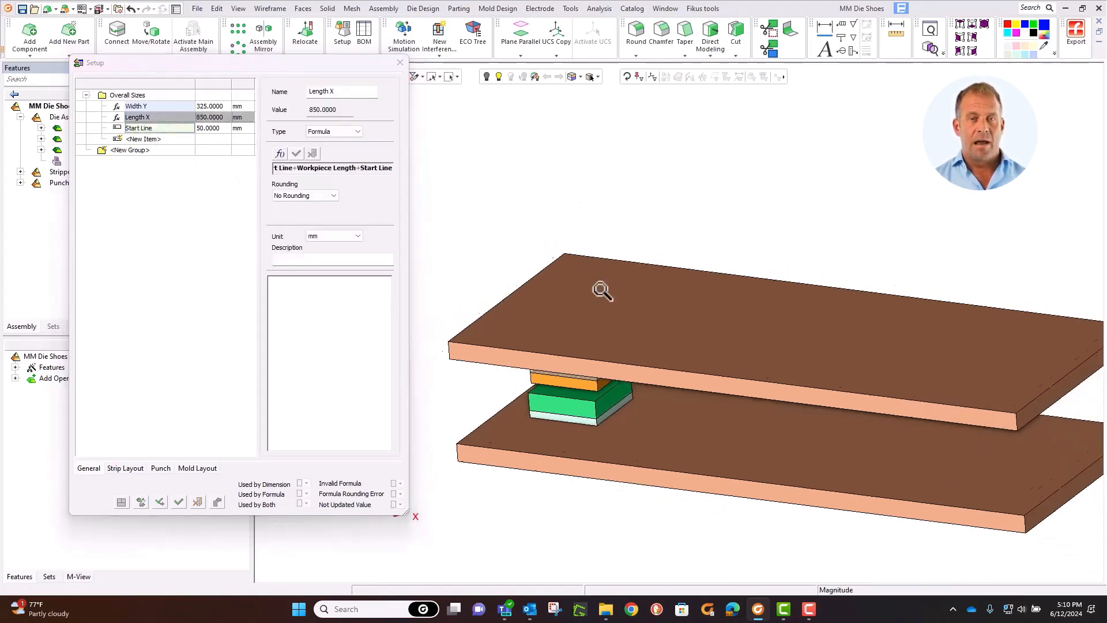
pyautogui.moveTo(602, 366); pyautogui.dragTo(576, 289, button='middle')
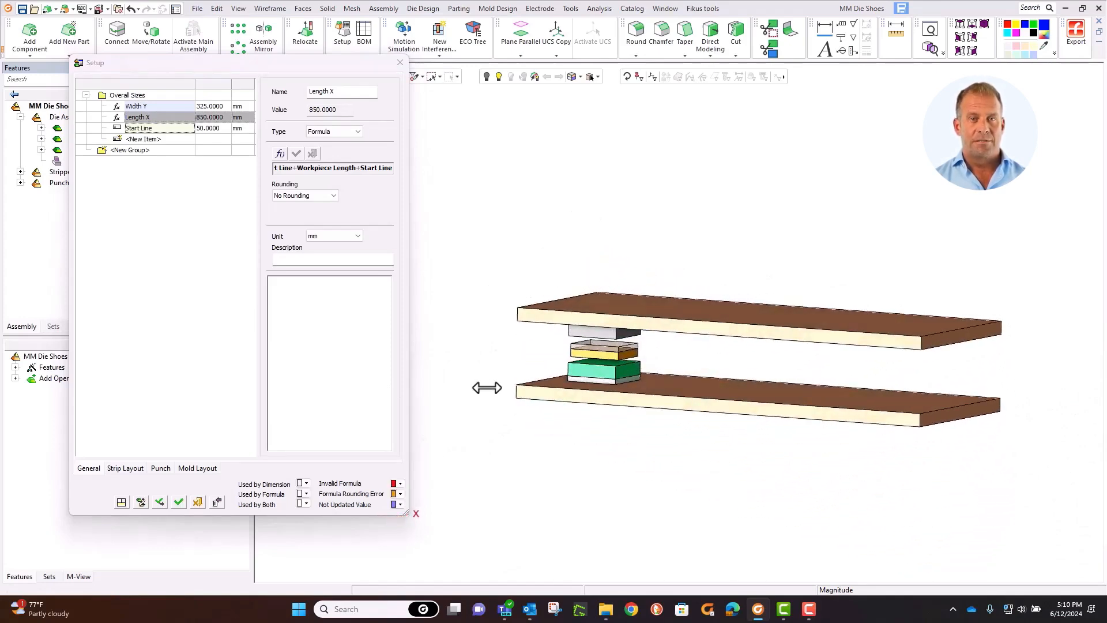
pyautogui.scroll(2, 496, 363)
pyautogui.scroll(1, 497, 363)
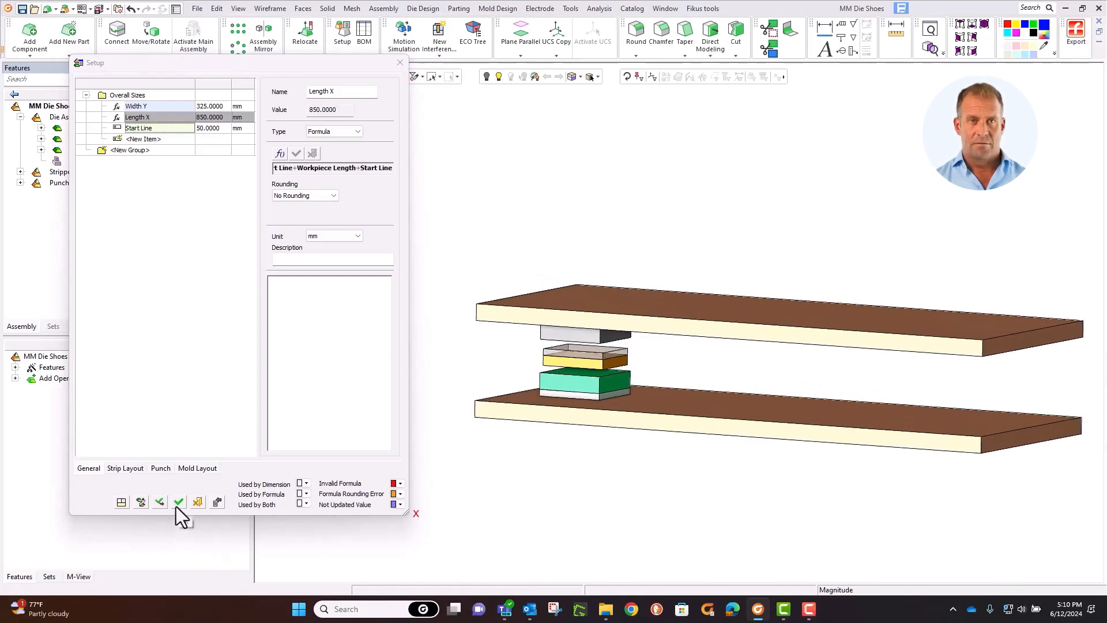
# Add a new parameter group named Die sizes to the assembly setup
pyautogui.click(192, 421)
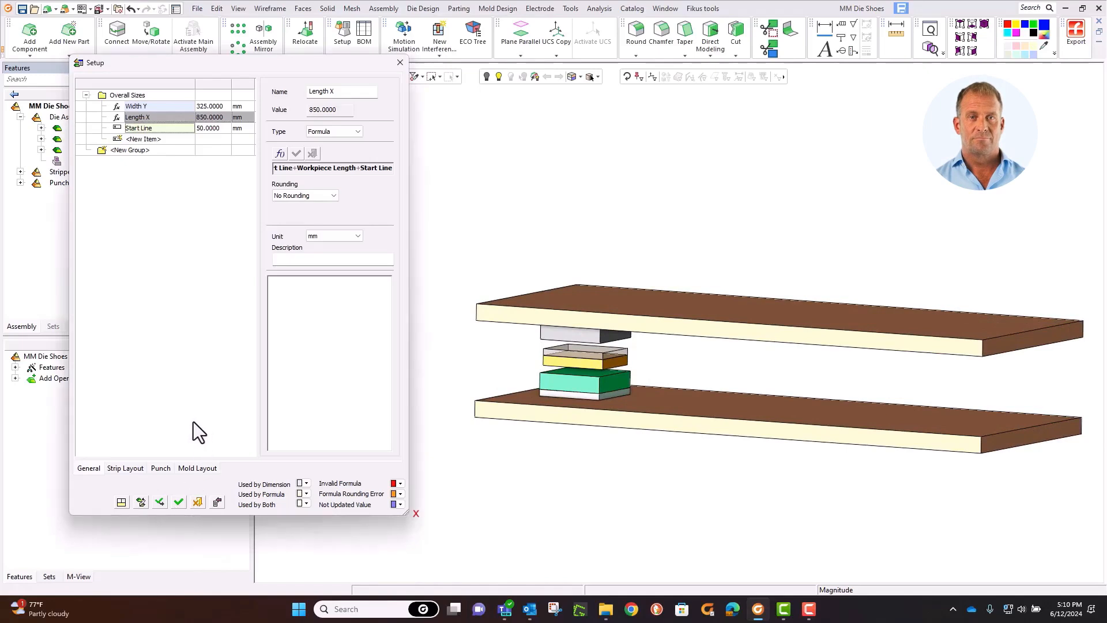
pyautogui.click(124, 151)
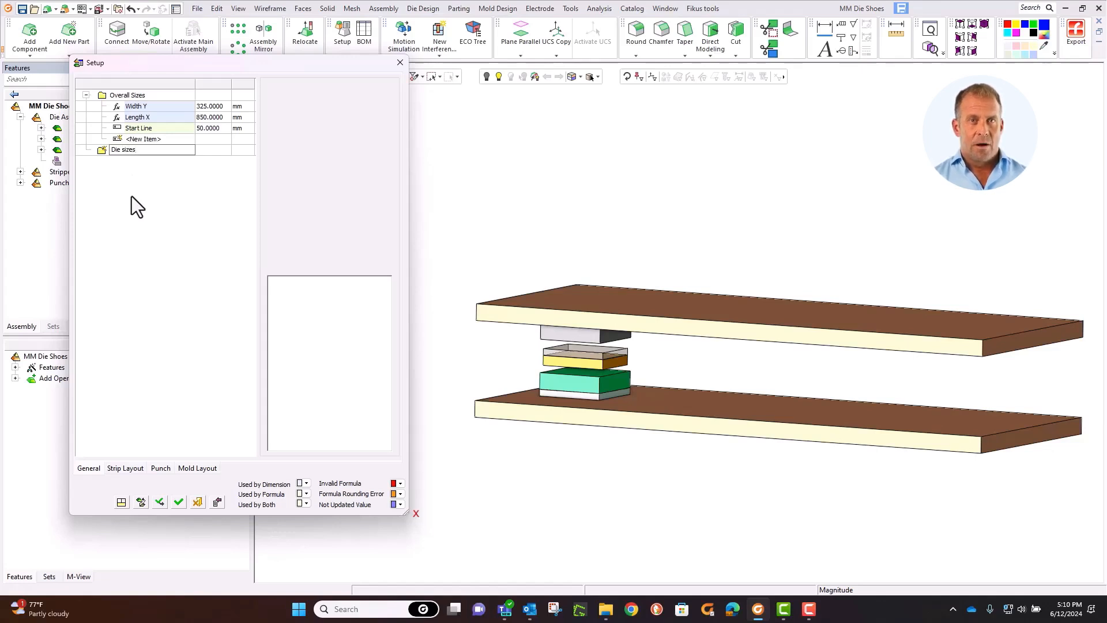
pyautogui.press('Return')
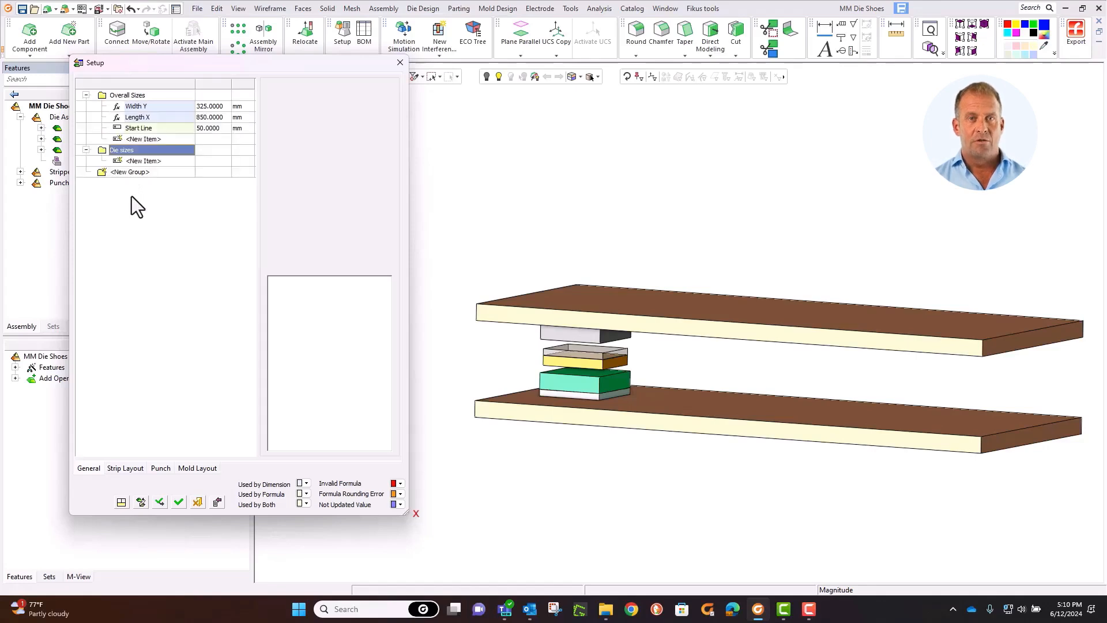
# Add a new parameter named Die plate width Y to the Die sizes group
pyautogui.click(134, 161)
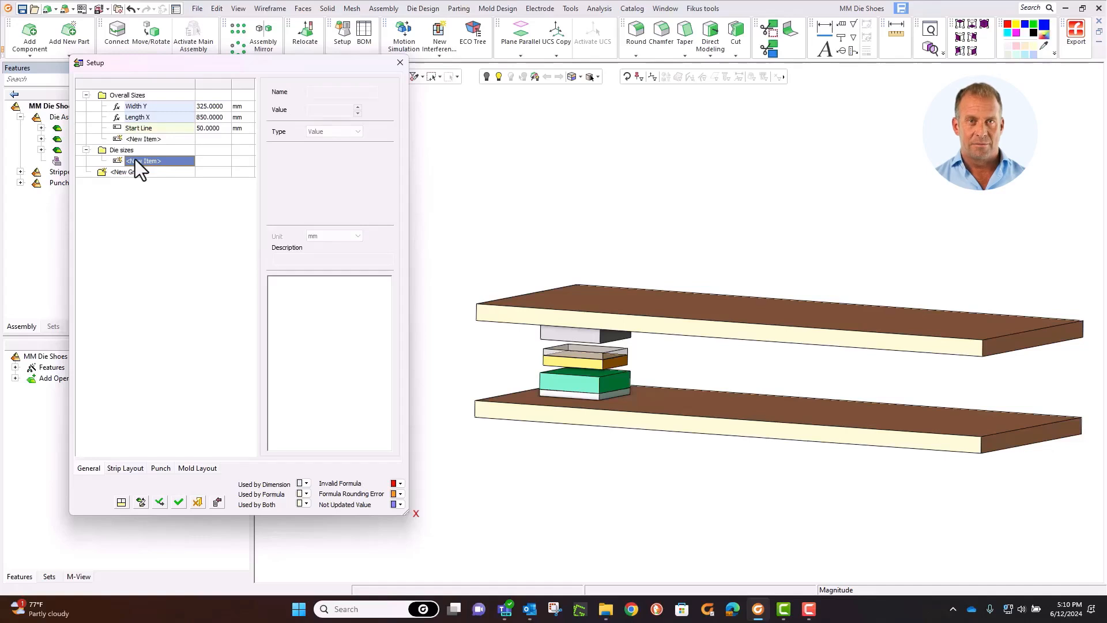
pyautogui.click(135, 160)
pyautogui.write('Di')
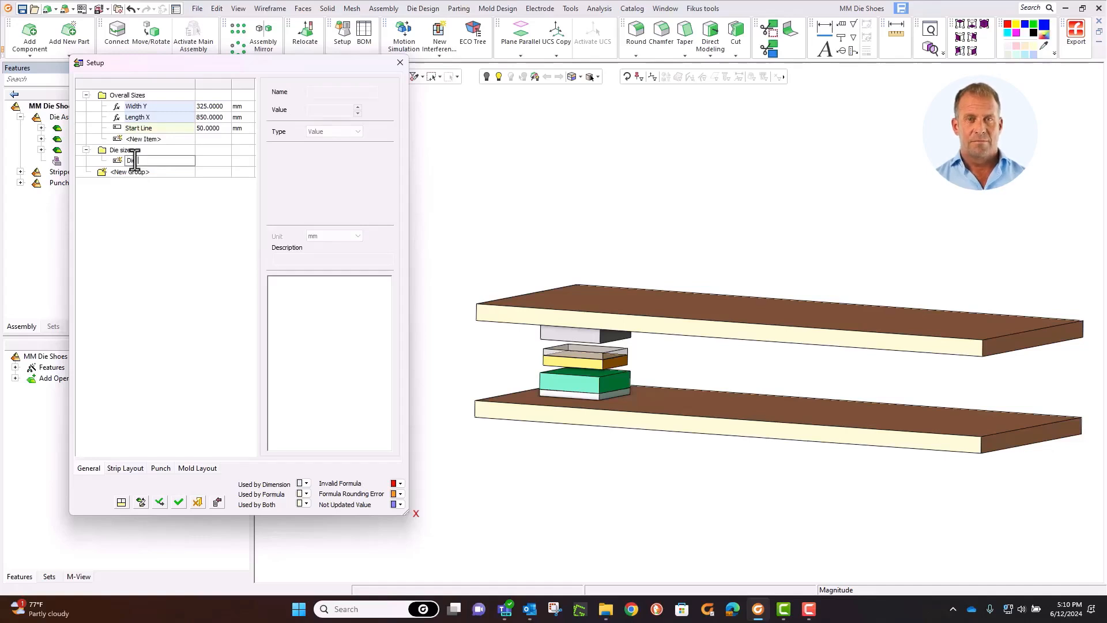
pyautogui.write('e plate')
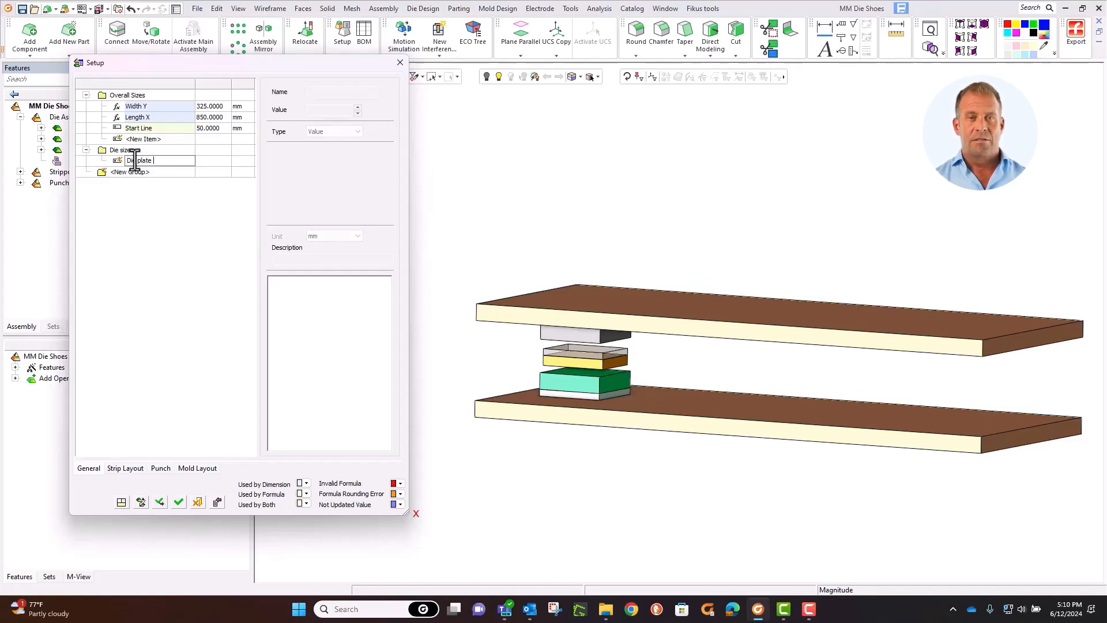
pyautogui.write(' width Y')
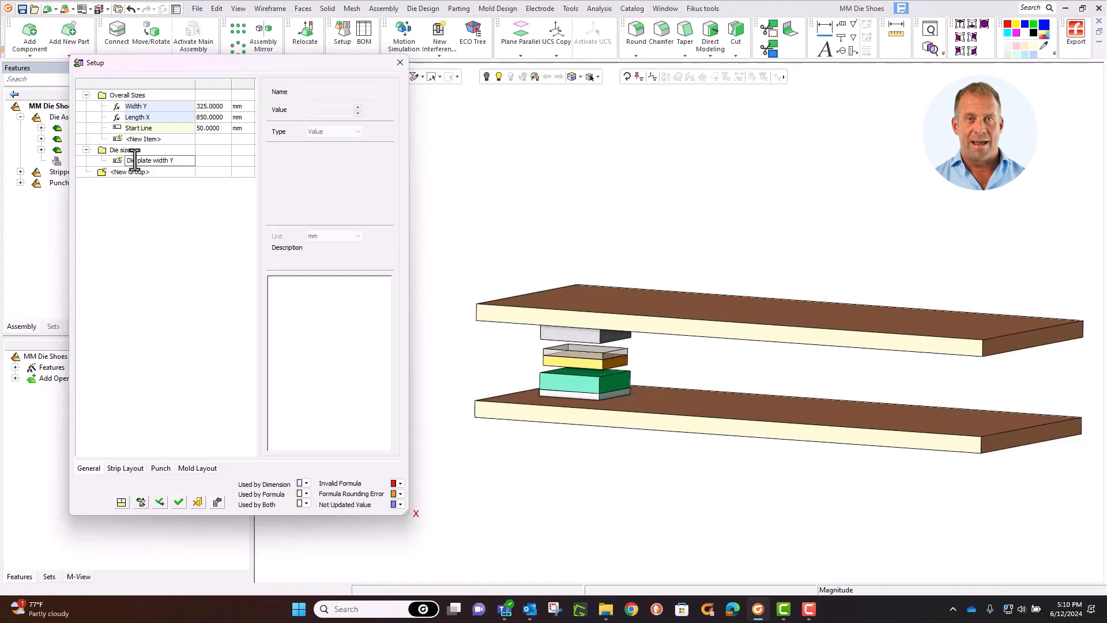
pyautogui.press('Return')
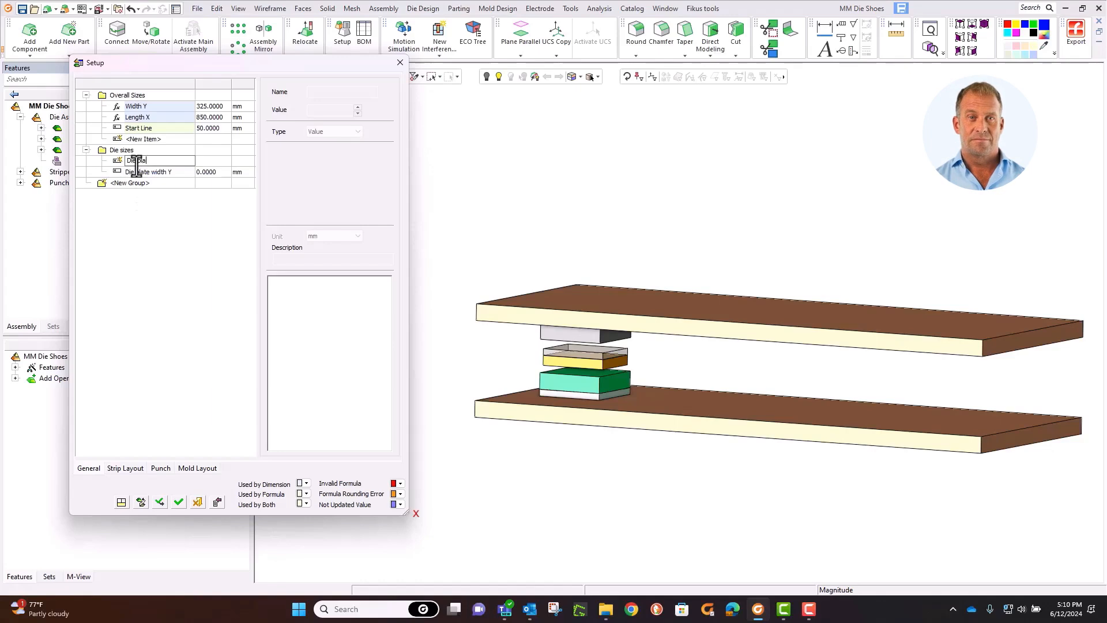
# Add a second parameter named Die plate length X to the Die sizes group
pyautogui.write('Die plate')
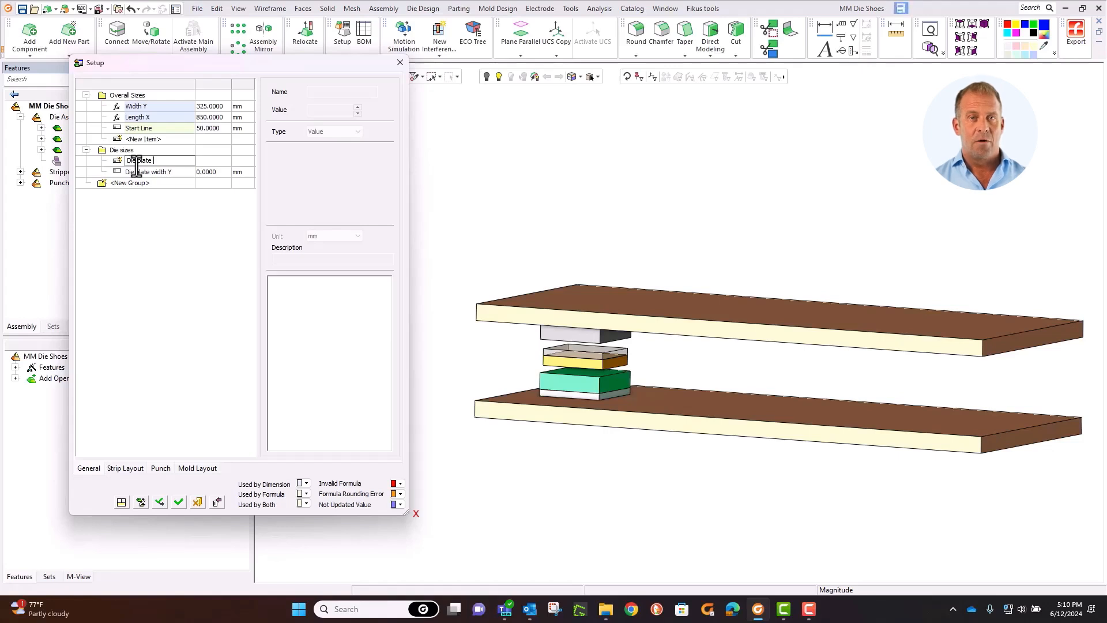
pyautogui.write(' l')
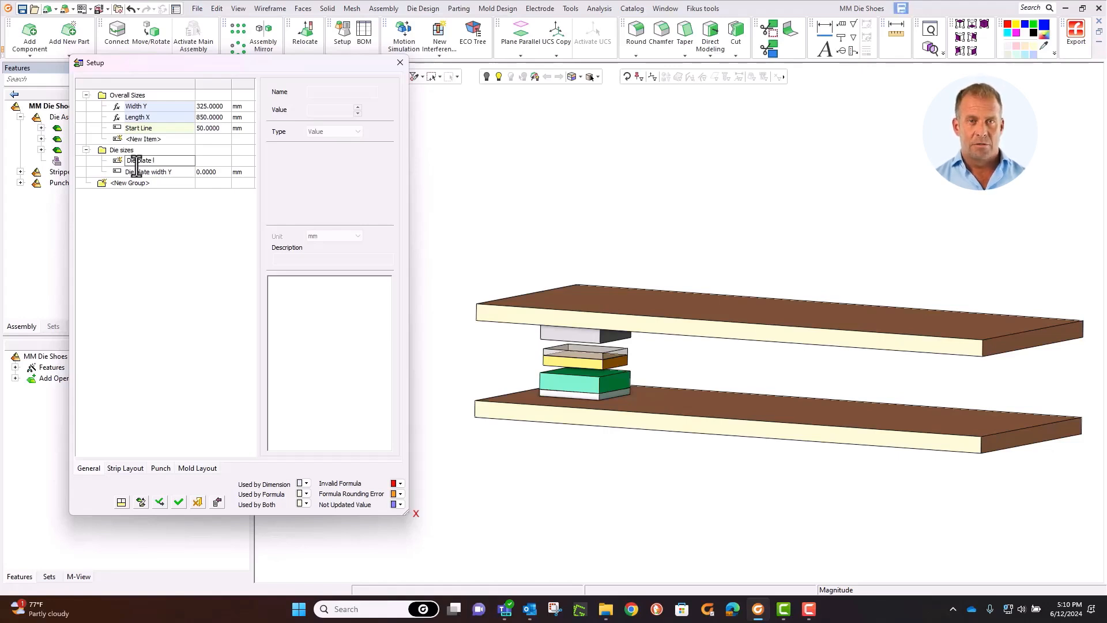
pyautogui.write('ength')
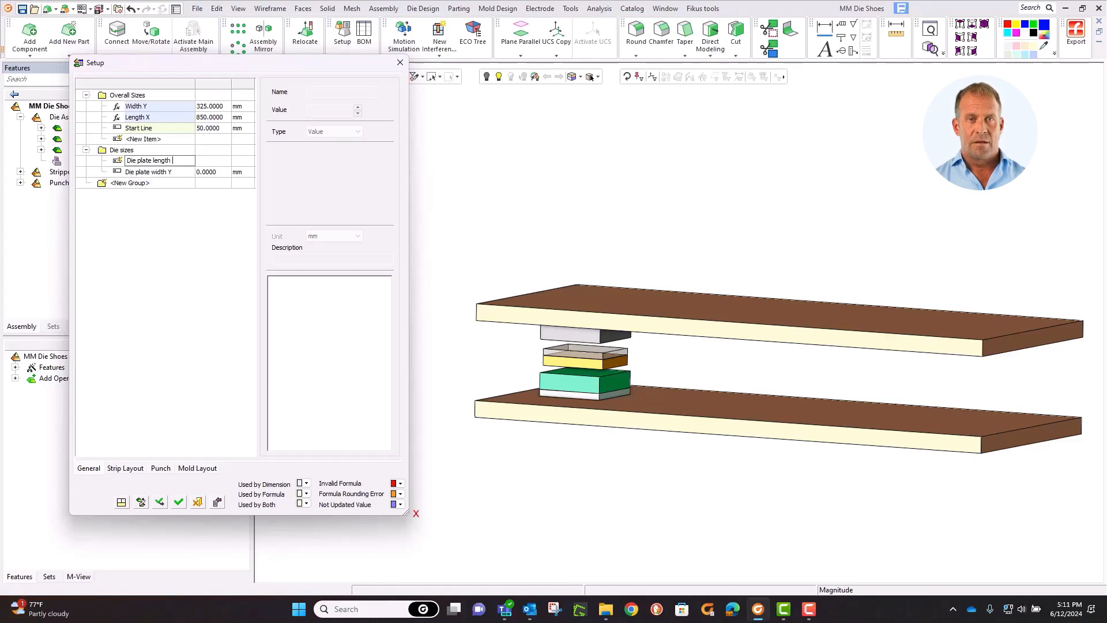
pyautogui.write(' X')
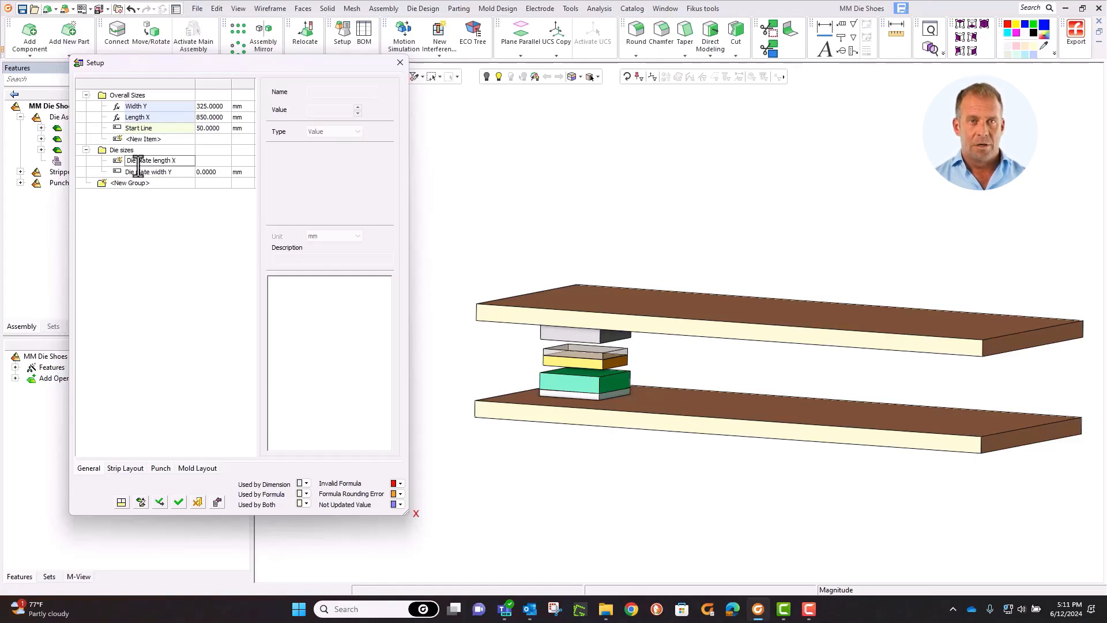
pyautogui.press('Return')
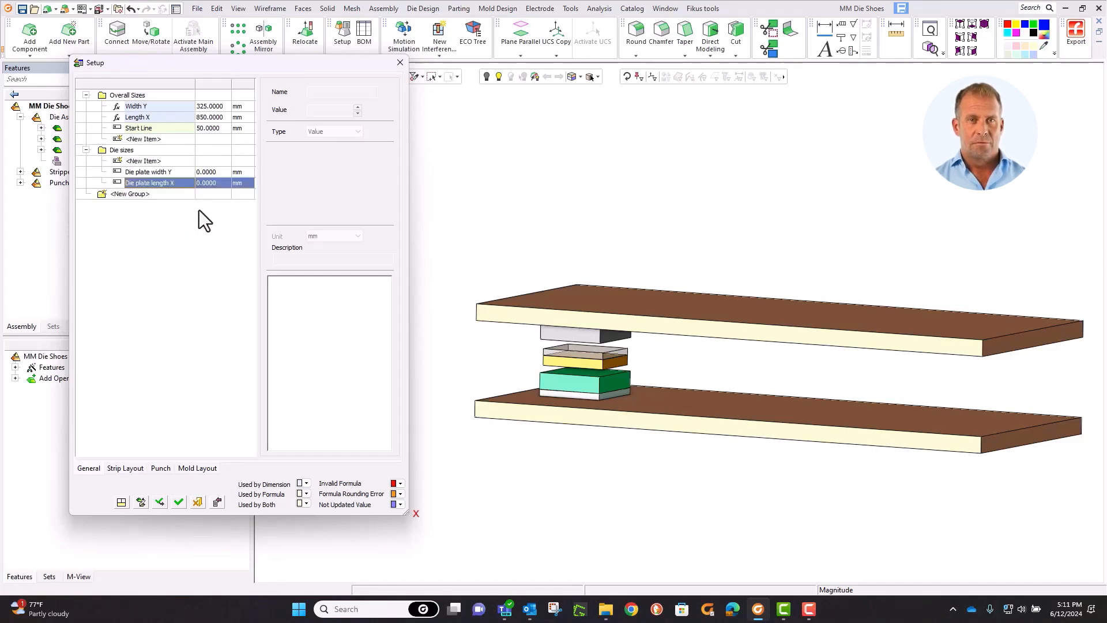
# Change Die plate width Y to a formula equal to the strip layout's Workpiece Width and apply it
pyautogui.moveTo(495, 194); pyautogui.dragTo(528, 239, button='middle')
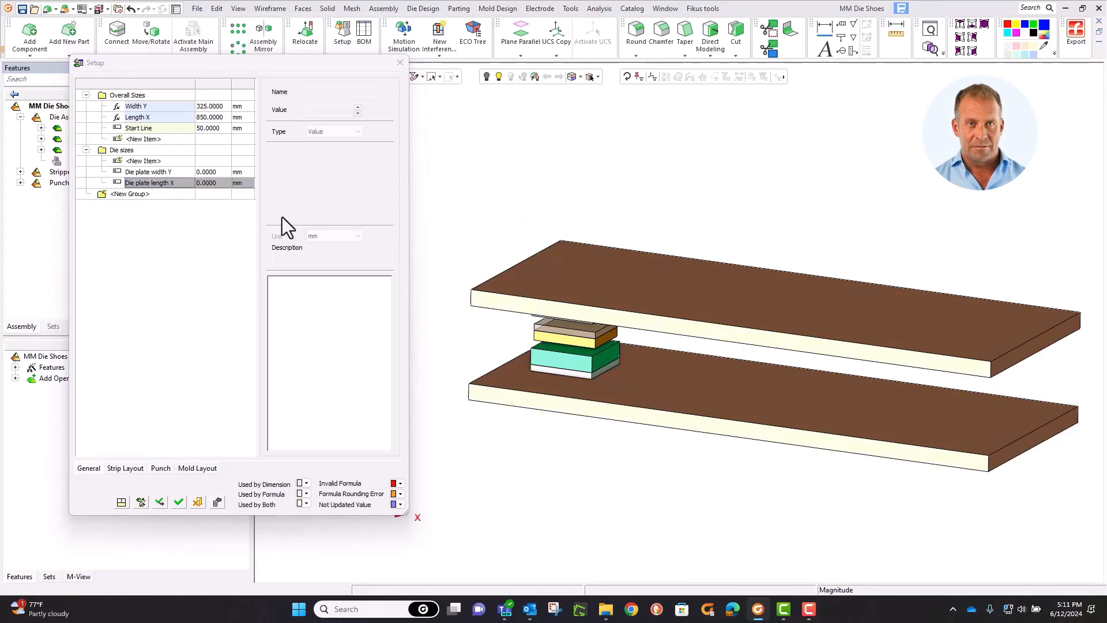
pyautogui.click(155, 173)
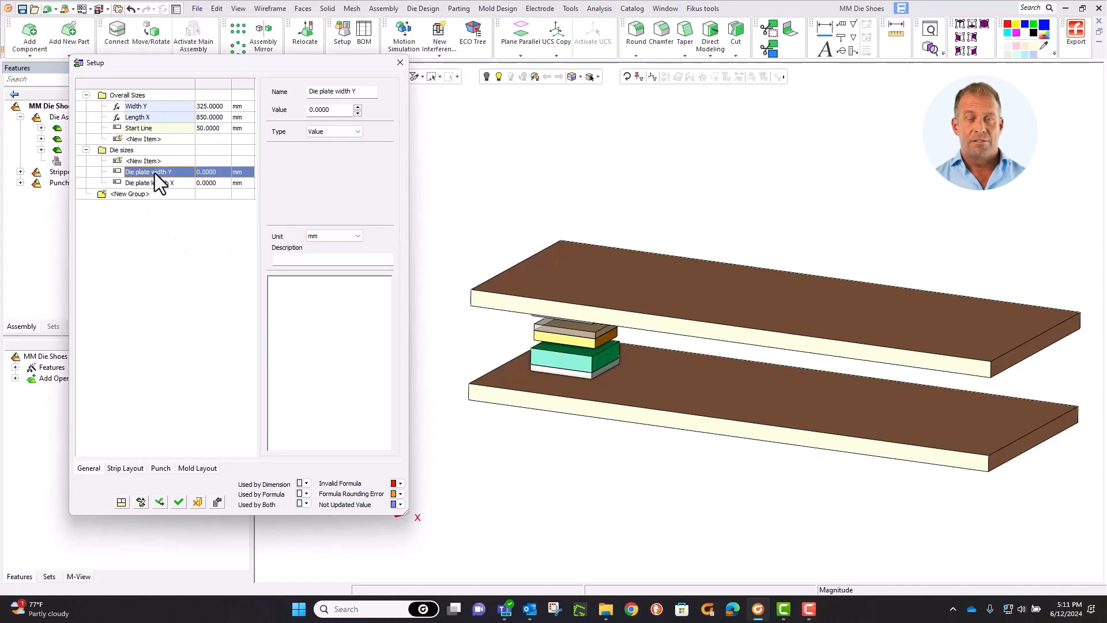
pyautogui.click(180, 174)
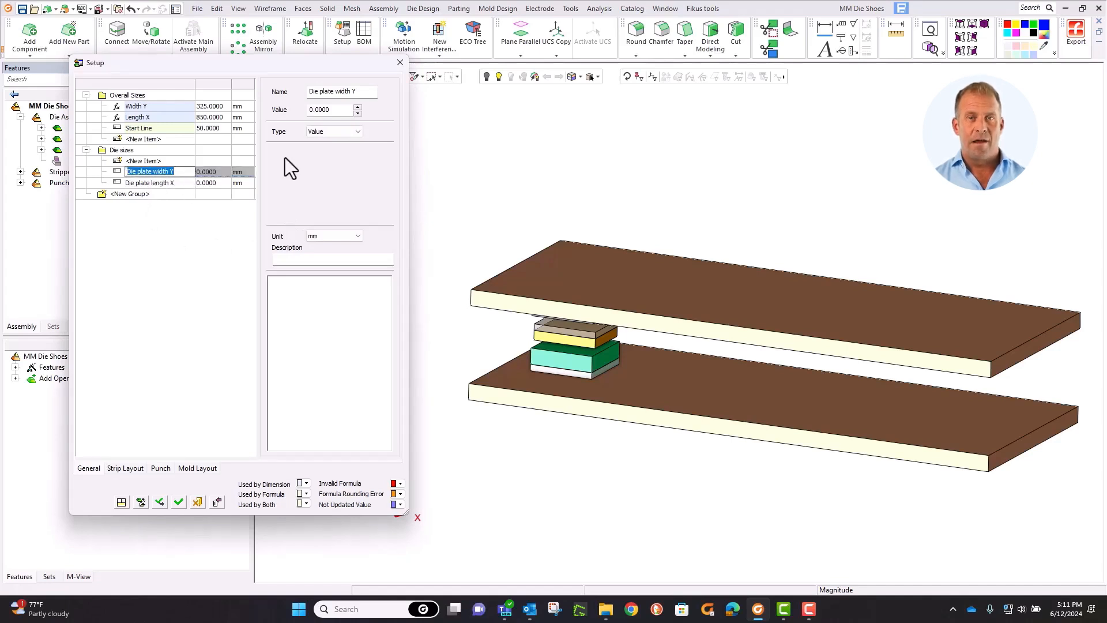
pyautogui.click(309, 131)
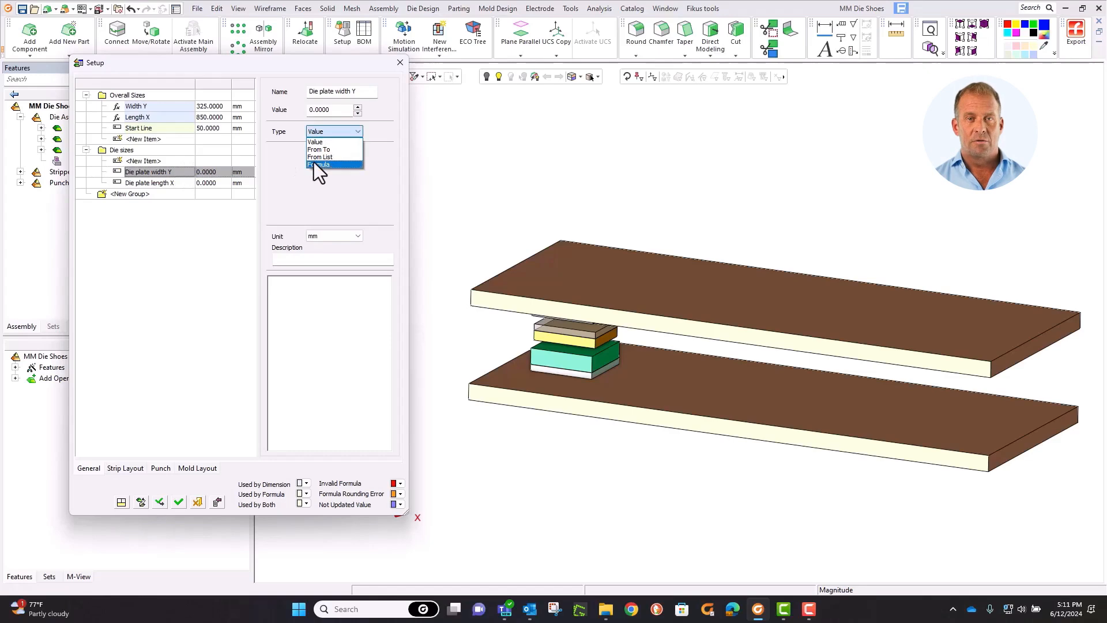
pyautogui.click(314, 162)
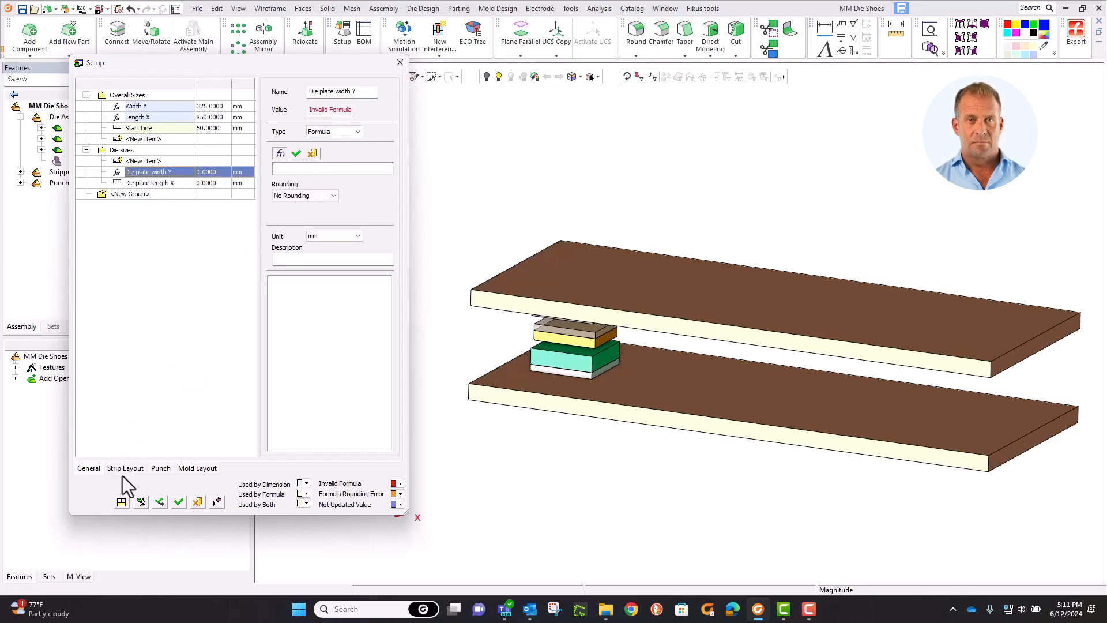
pyautogui.click(125, 471)
pyautogui.click(104, 337)
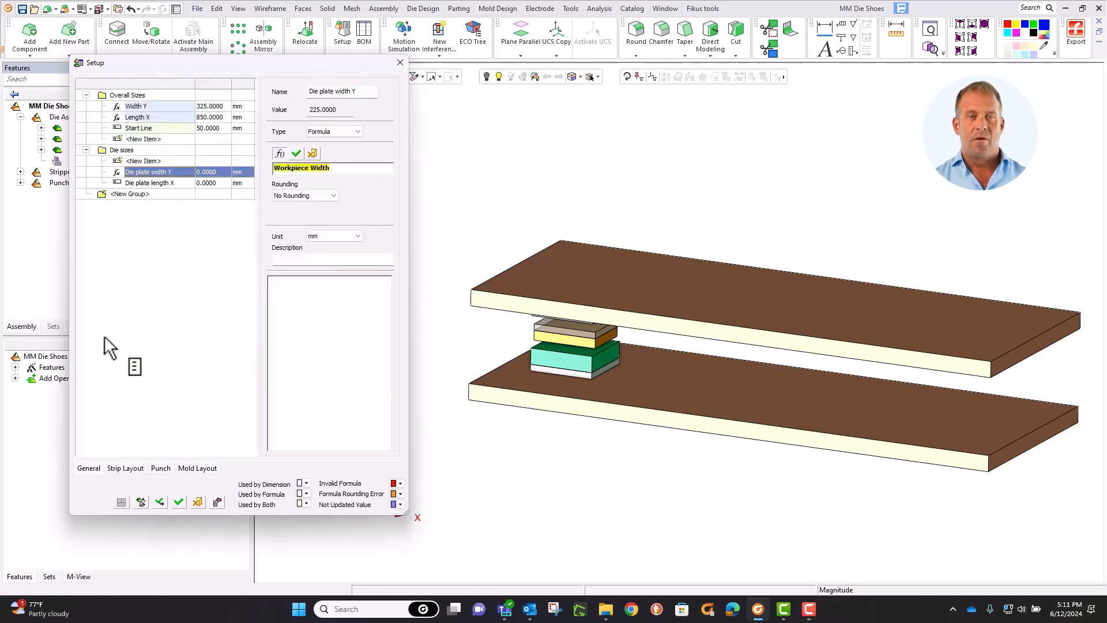
pyautogui.click(297, 153)
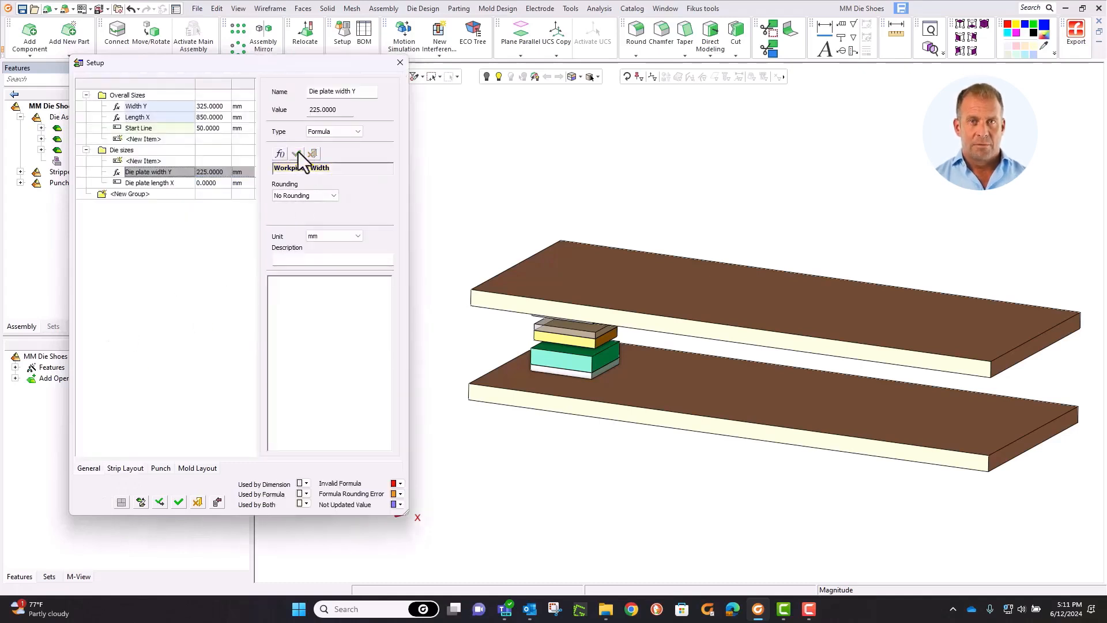
pyautogui.click(160, 502)
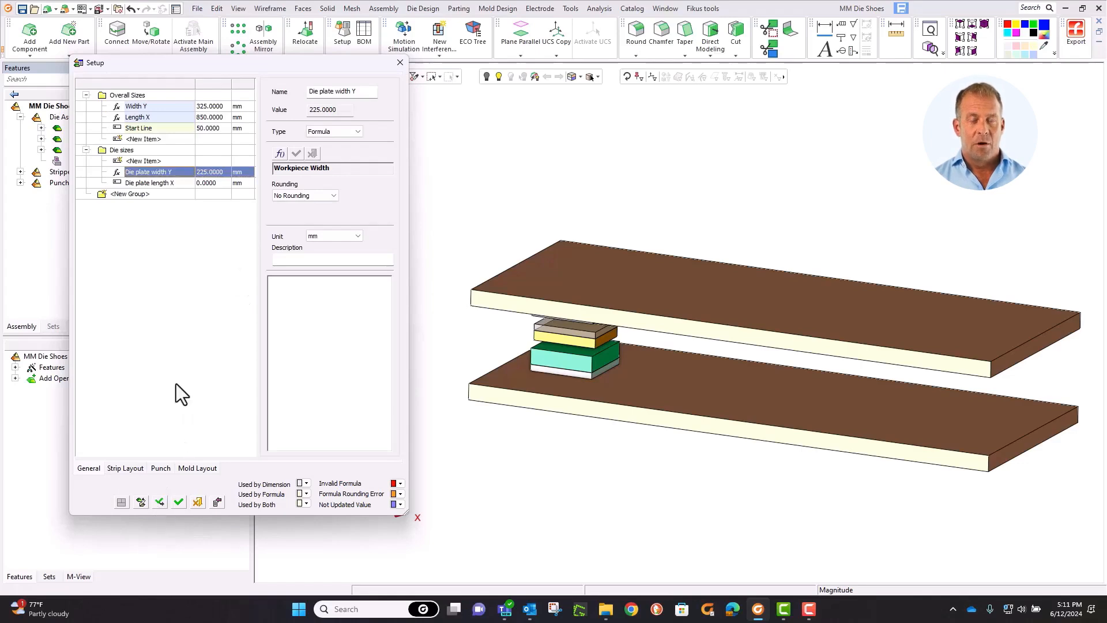
# Change Die plate length X to a From To range from 100 to 200 mm in increments of 10 mm
pyautogui.click(153, 186)
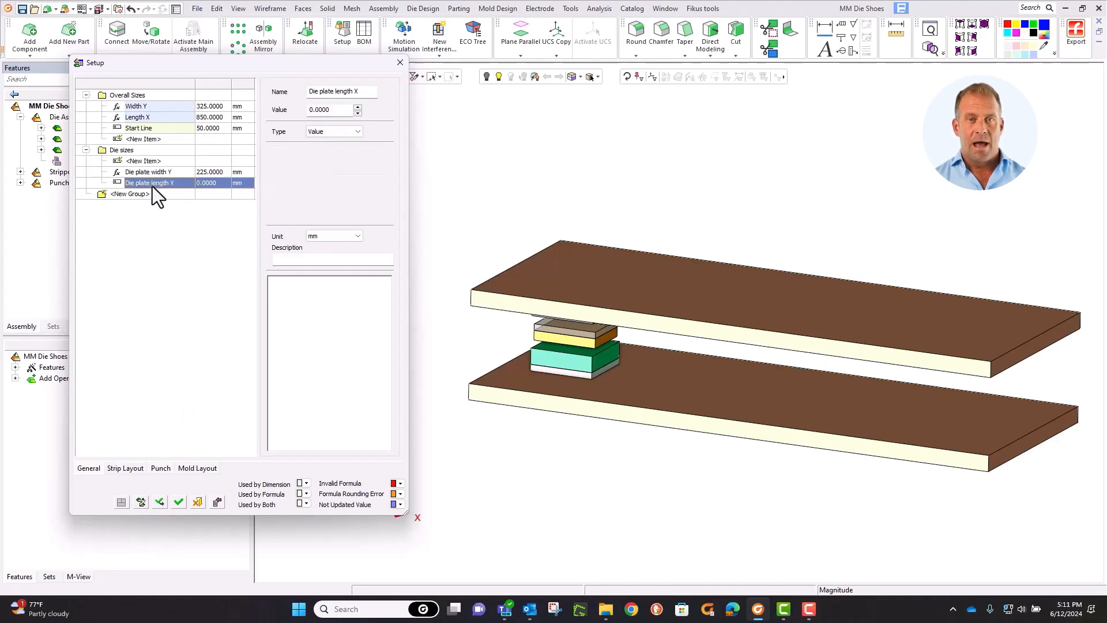
pyautogui.click(339, 135)
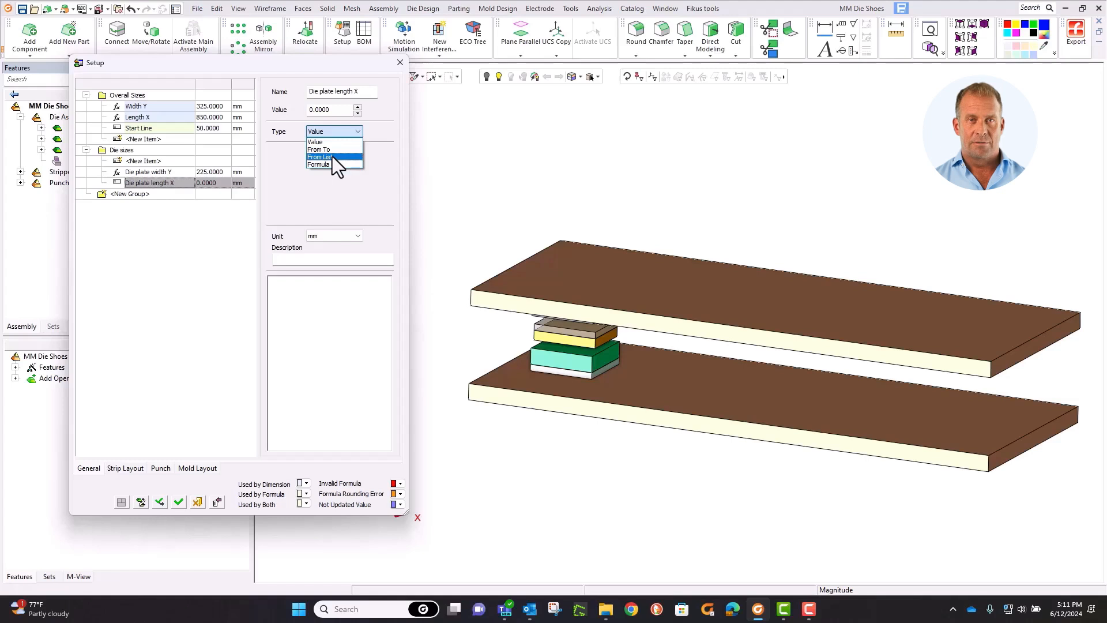
pyautogui.click(332, 150)
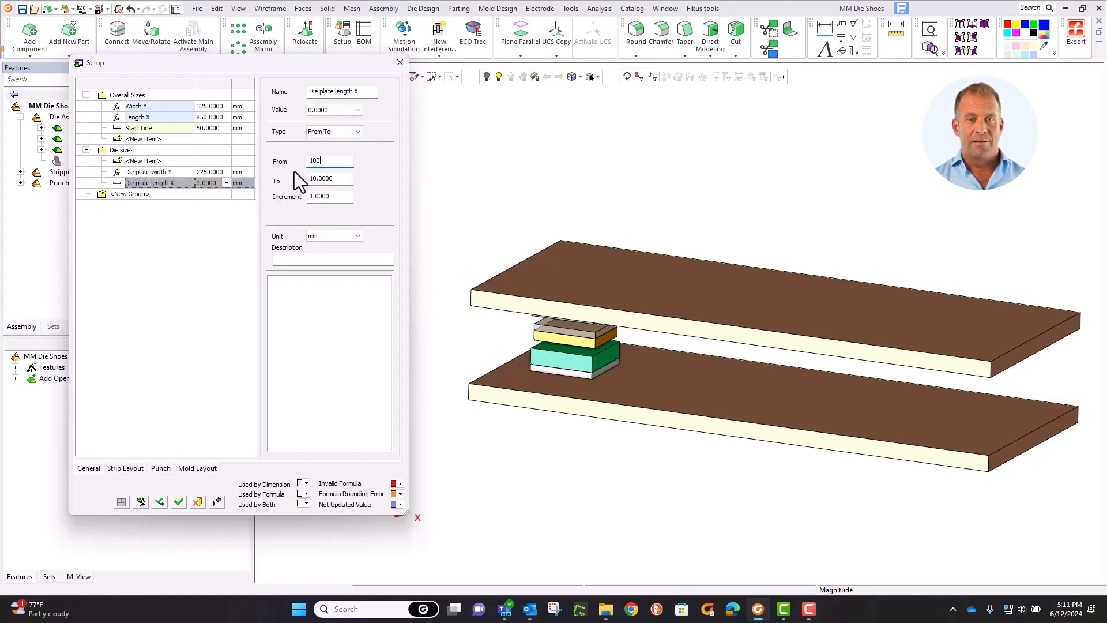
pyautogui.write('100')
pyautogui.press('Tab')
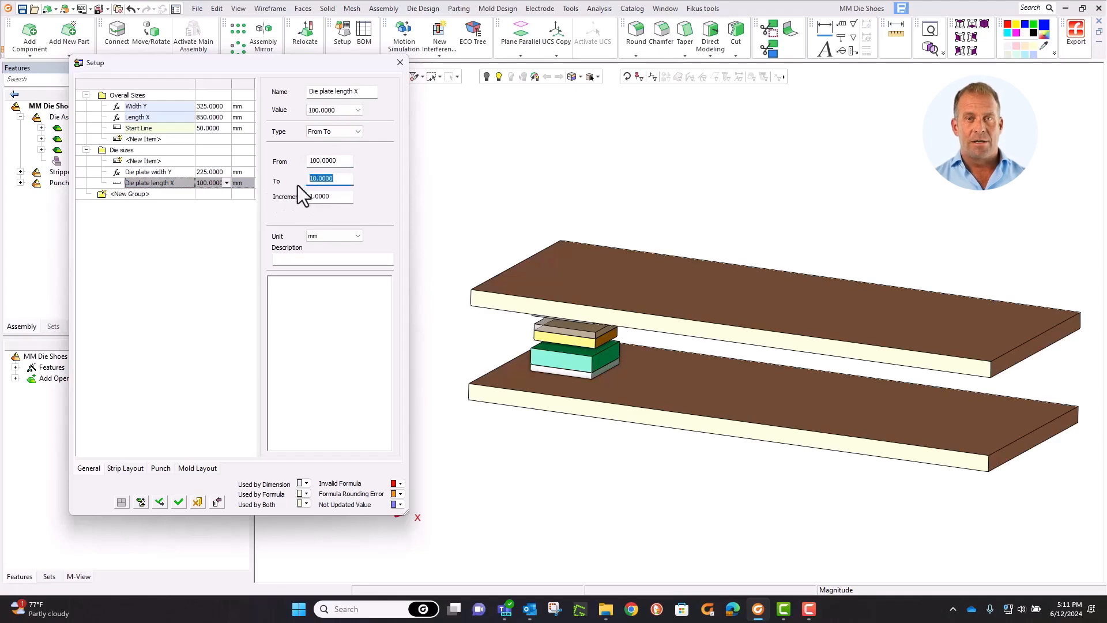
pyautogui.write('200')
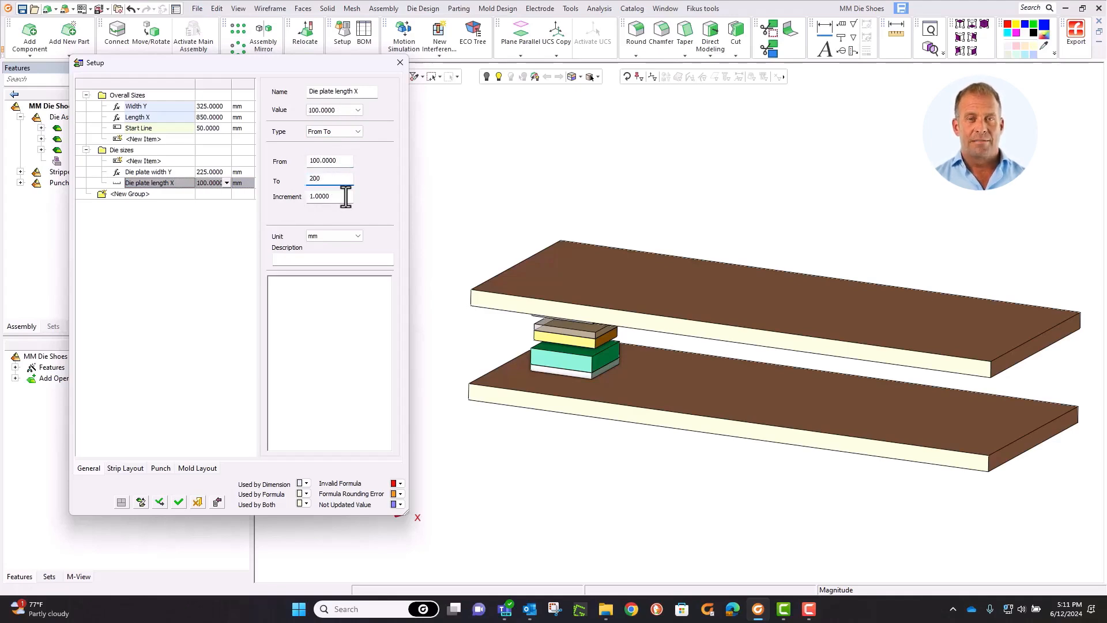
pyautogui.press('Tab')
pyautogui.write('10.0000')
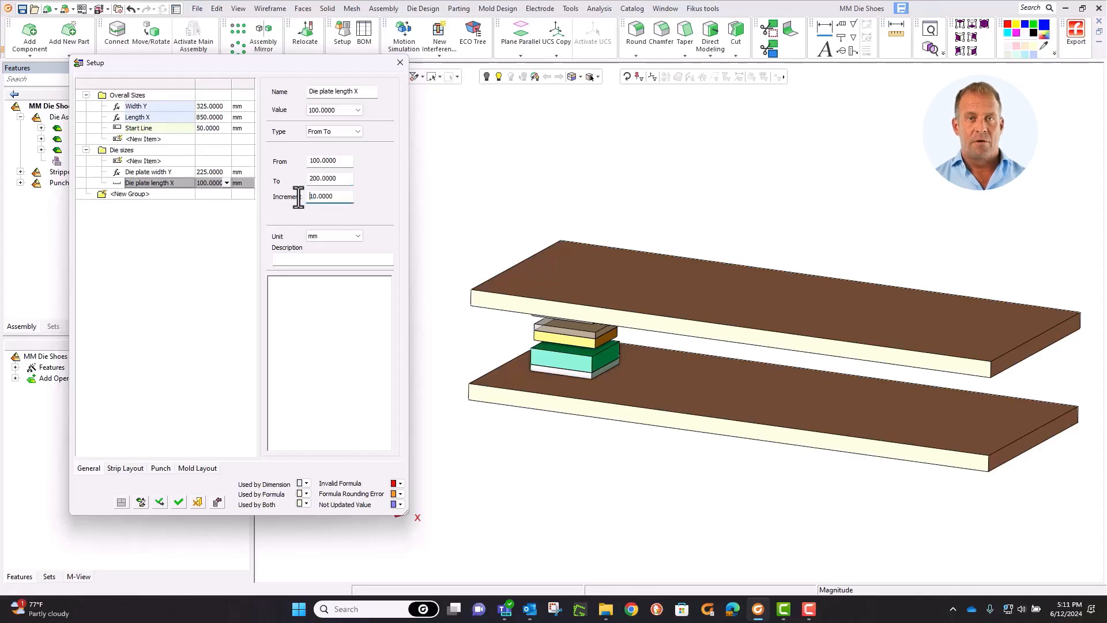
pyautogui.click(218, 193)
# Choose 150 mm as the Die plate length X value and apply it
pyautogui.click(224, 186)
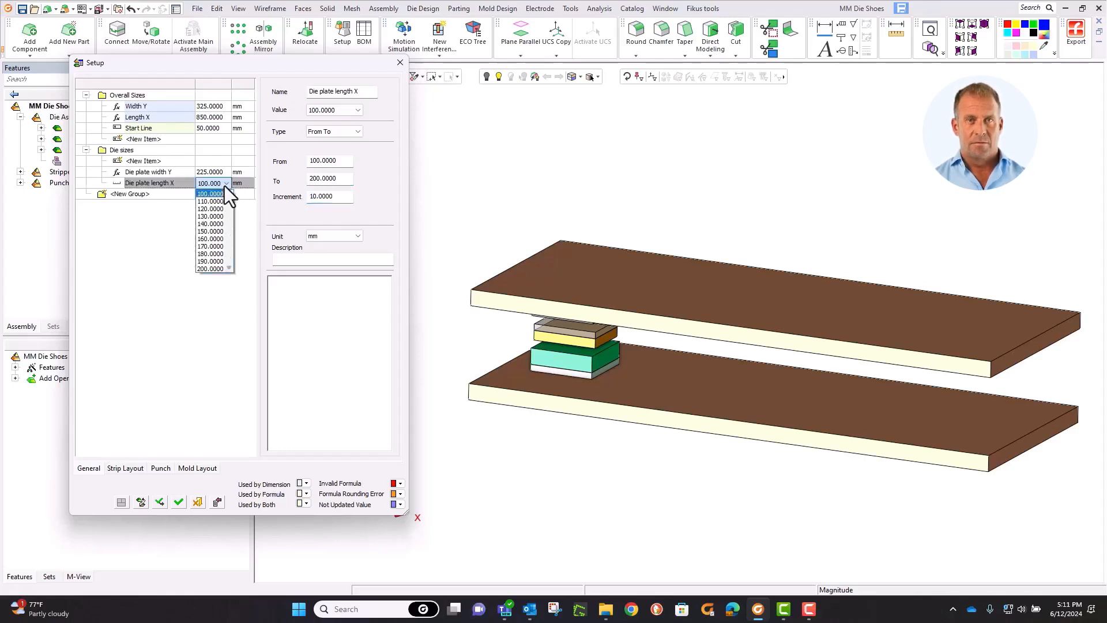
pyautogui.click(215, 231)
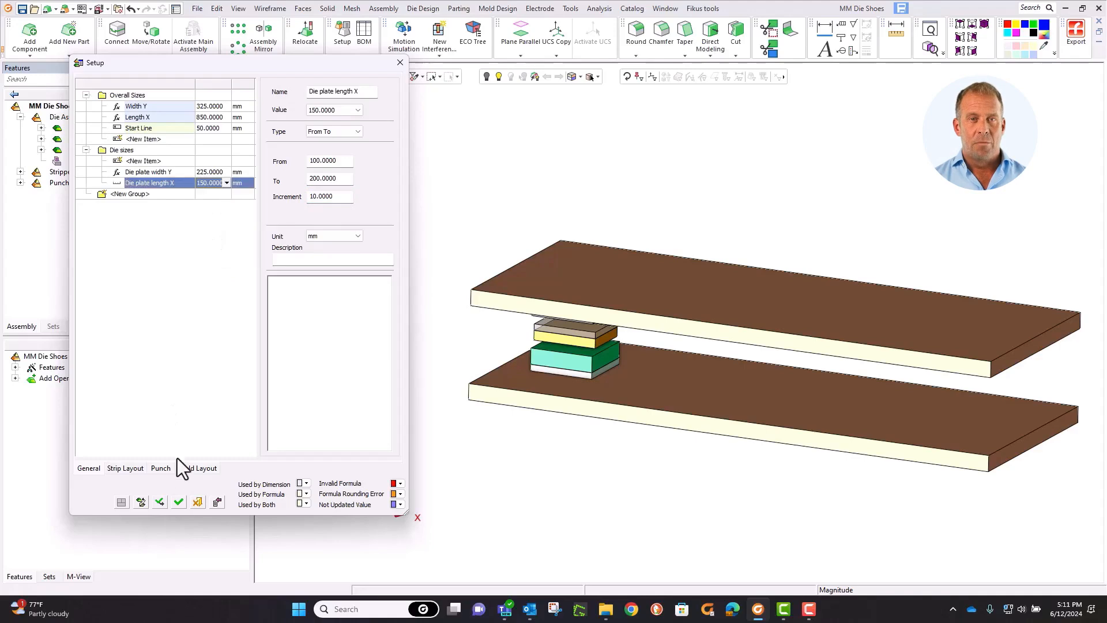
pyautogui.click(161, 501)
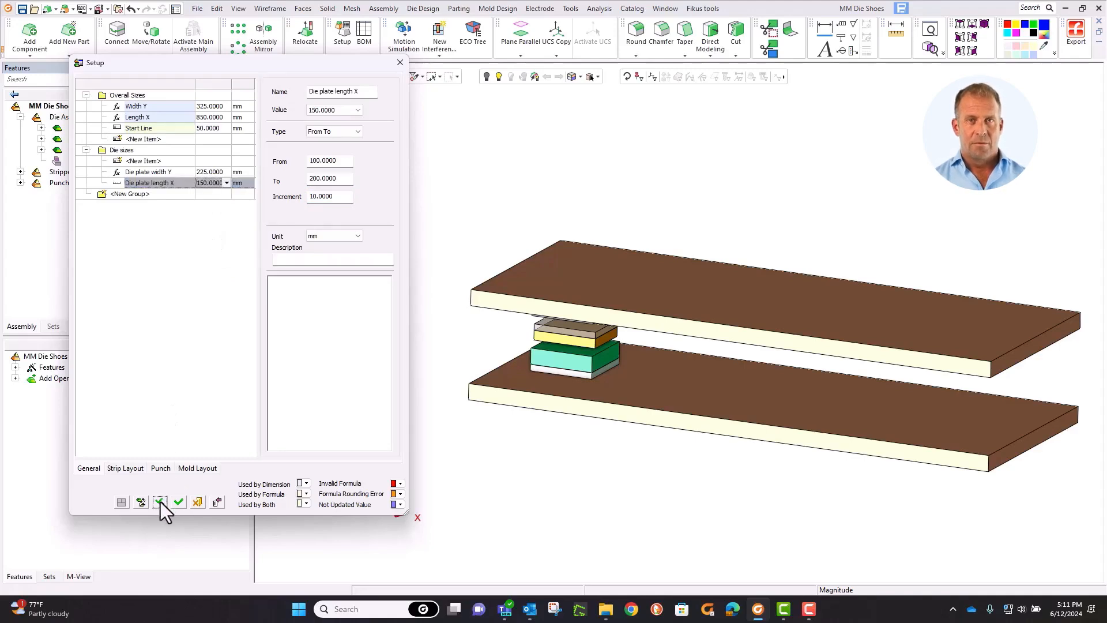
# Set Die plate length X to 200 mm, apply it and close the assembly setup
pyautogui.click(227, 183)
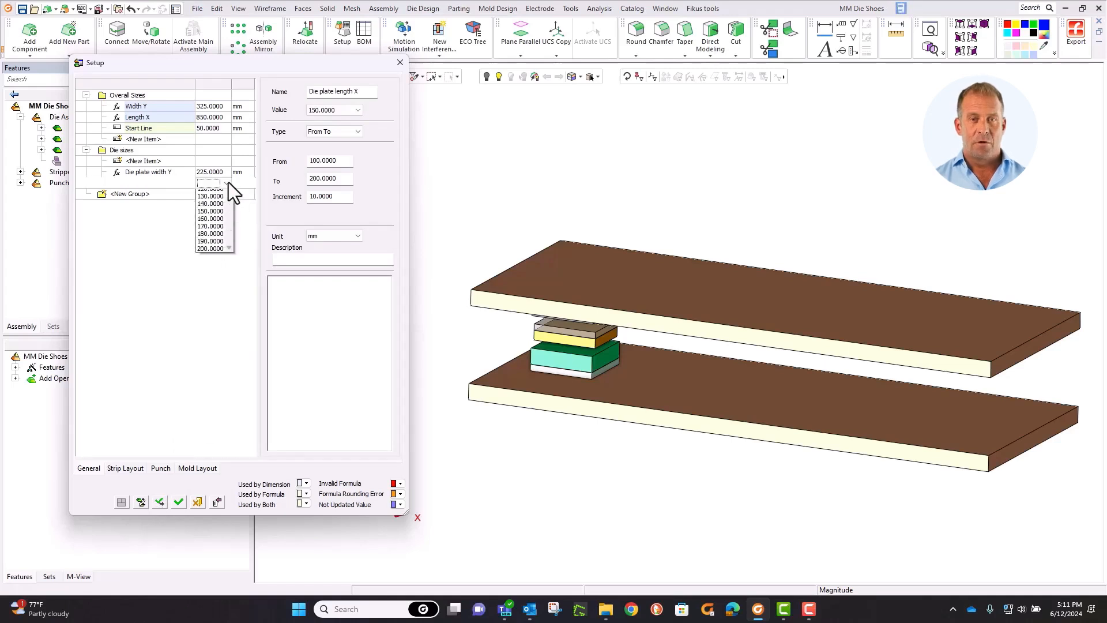
pyautogui.click(212, 268)
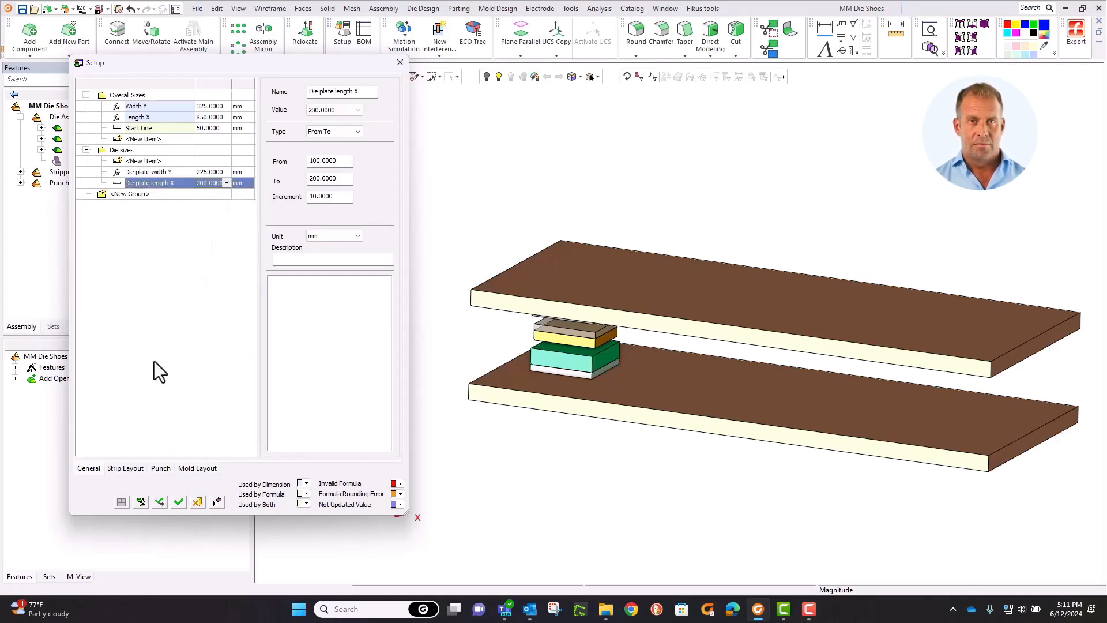
pyautogui.click(160, 502)
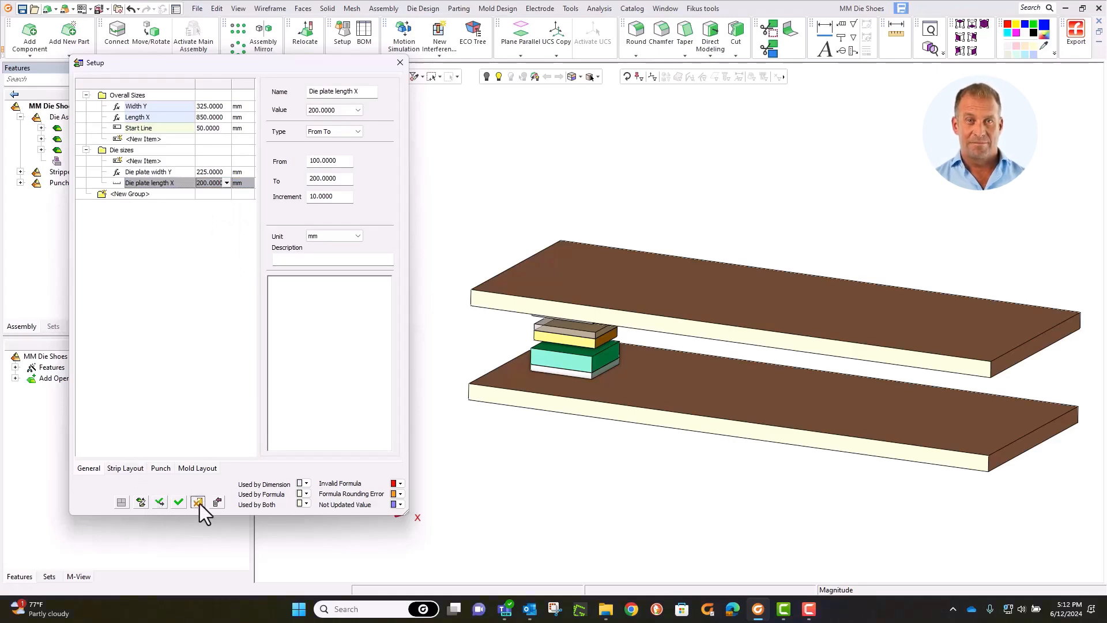
pyautogui.click(197, 502)
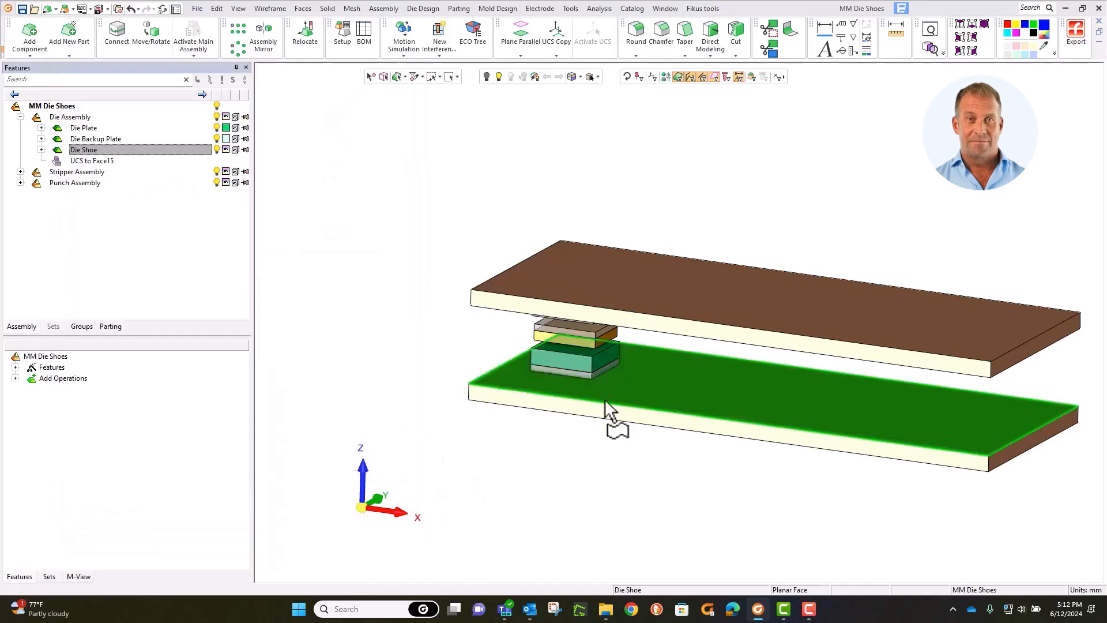
# Link the green die plate's L1 length dimension to the Die plate length X setup parameter
pyautogui.keyDown('ctrl'); pyautogui.moveTo(586, 512); pyautogui.dragTo(535, 324, button='right'); pyautogui.keyUp('ctrl')
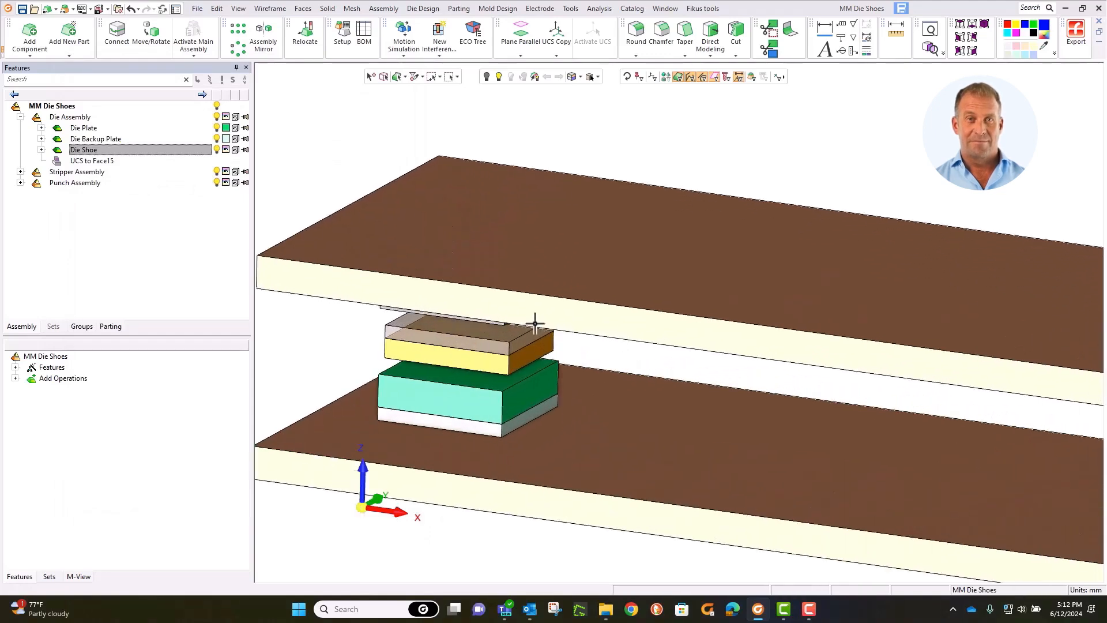
pyautogui.keyDown('ctrl'); pyautogui.moveTo(535, 324); pyautogui.dragTo(684, 191, button='middle'); pyautogui.keyUp('ctrl')
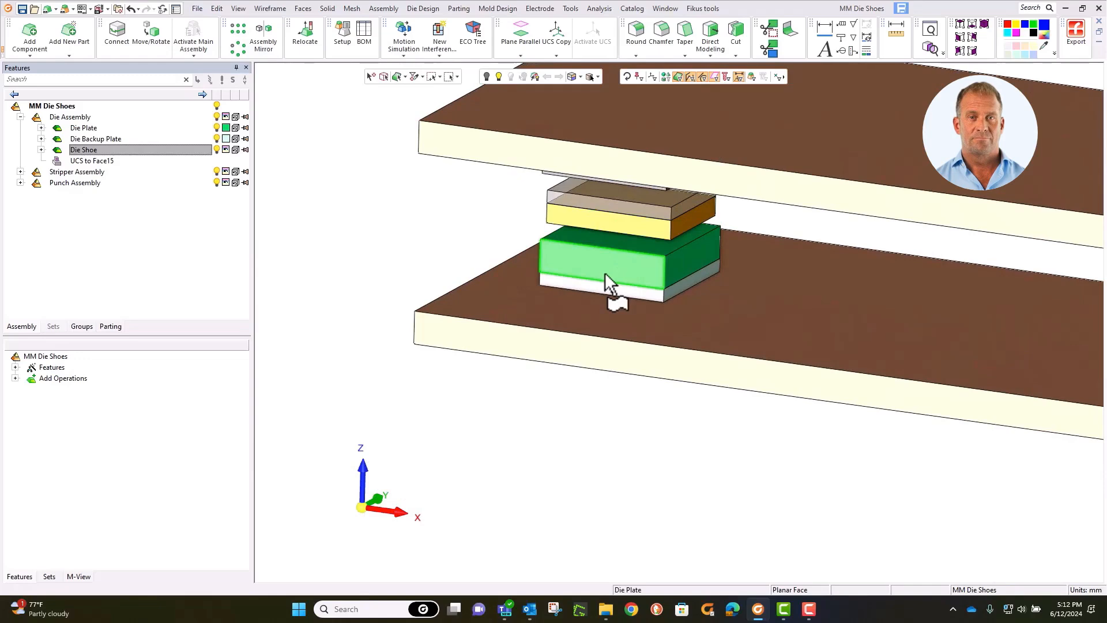
pyautogui.click(604, 272)
pyautogui.click(601, 268)
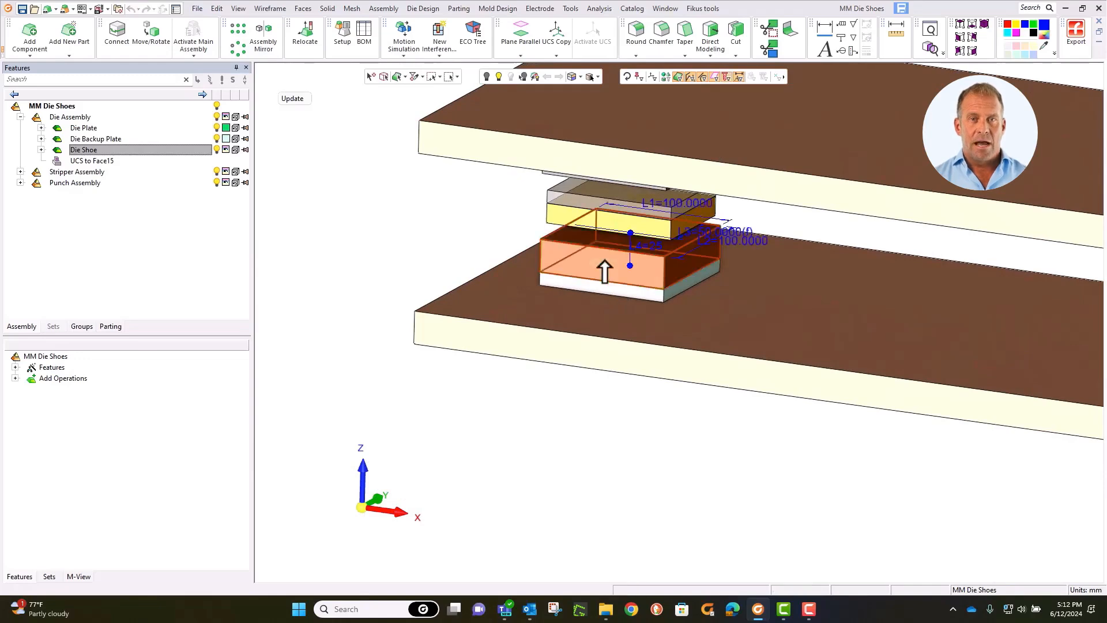
pyautogui.click(653, 202)
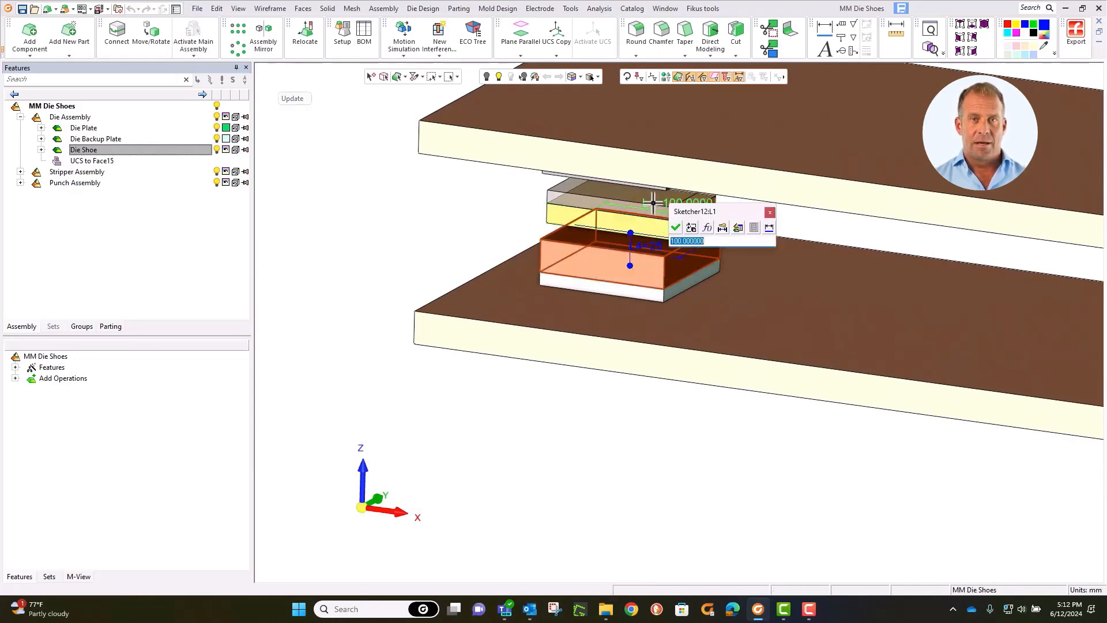
pyautogui.click(733, 224)
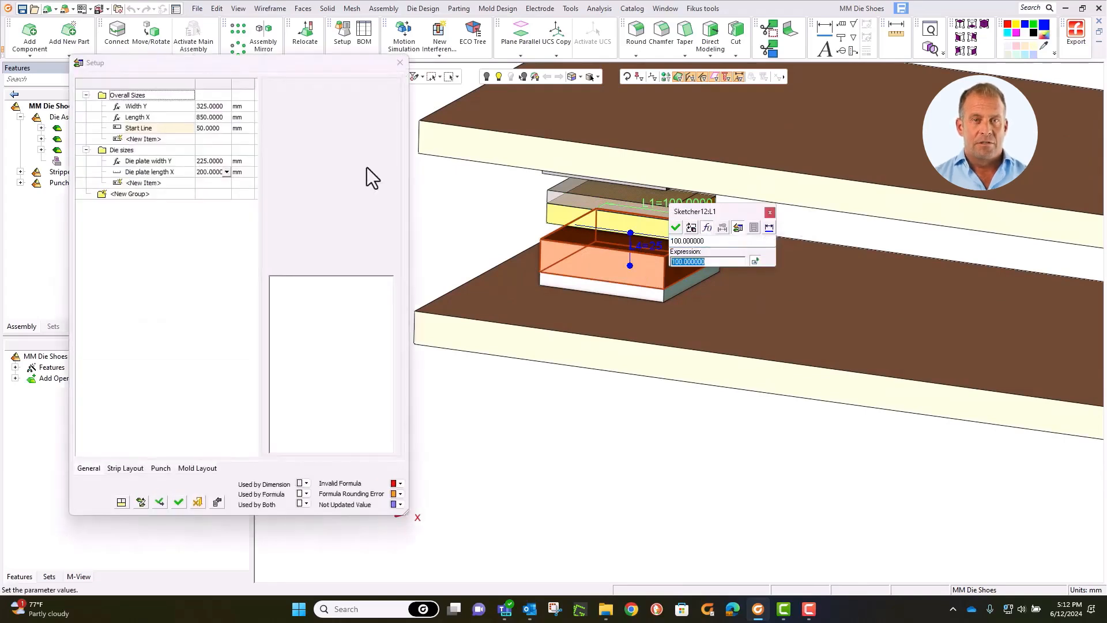
pyautogui.click(149, 175)
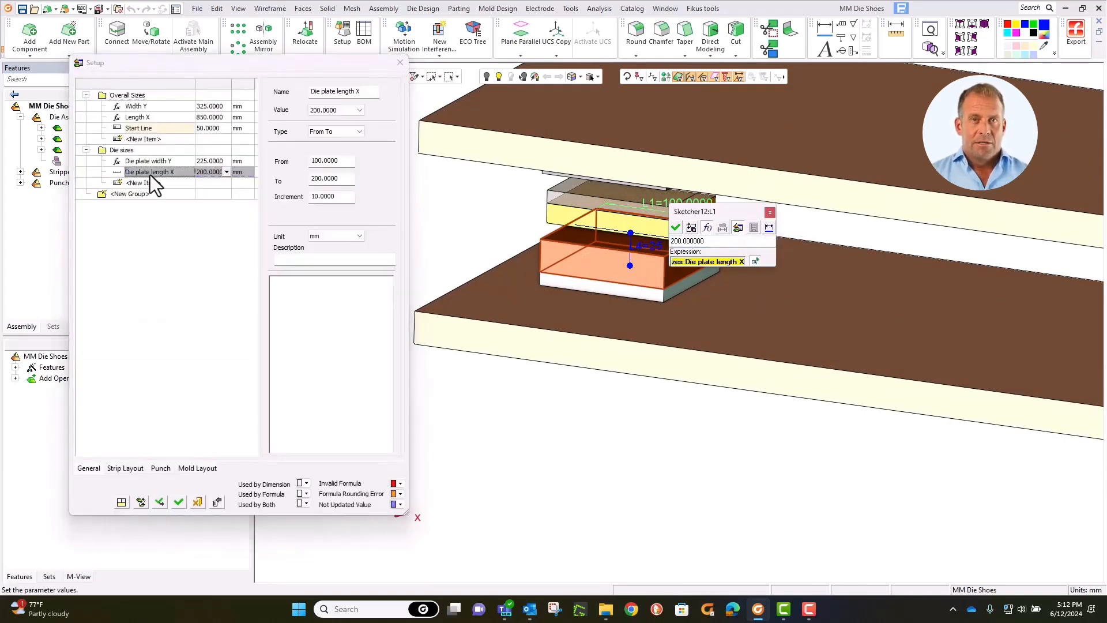
pyautogui.click(201, 202)
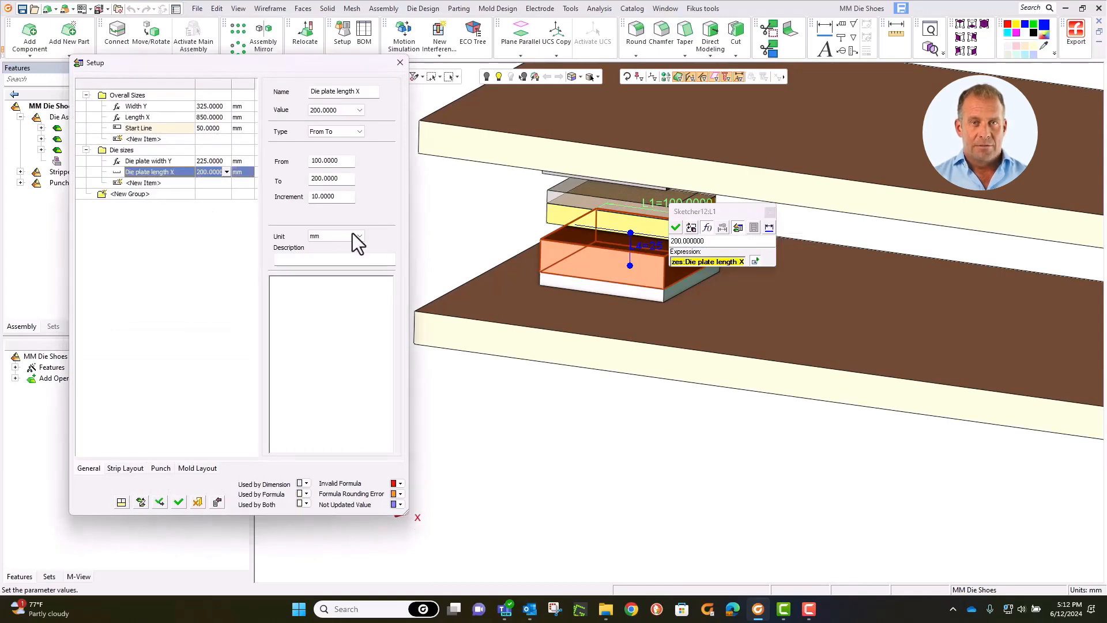
pyautogui.click(675, 222)
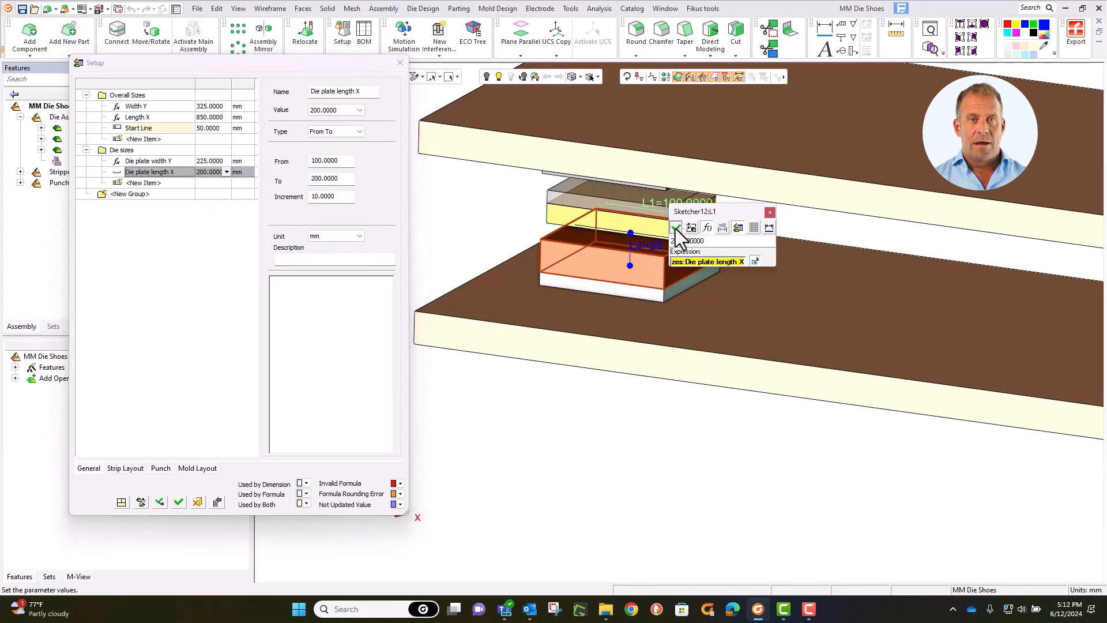
pyautogui.click(675, 227)
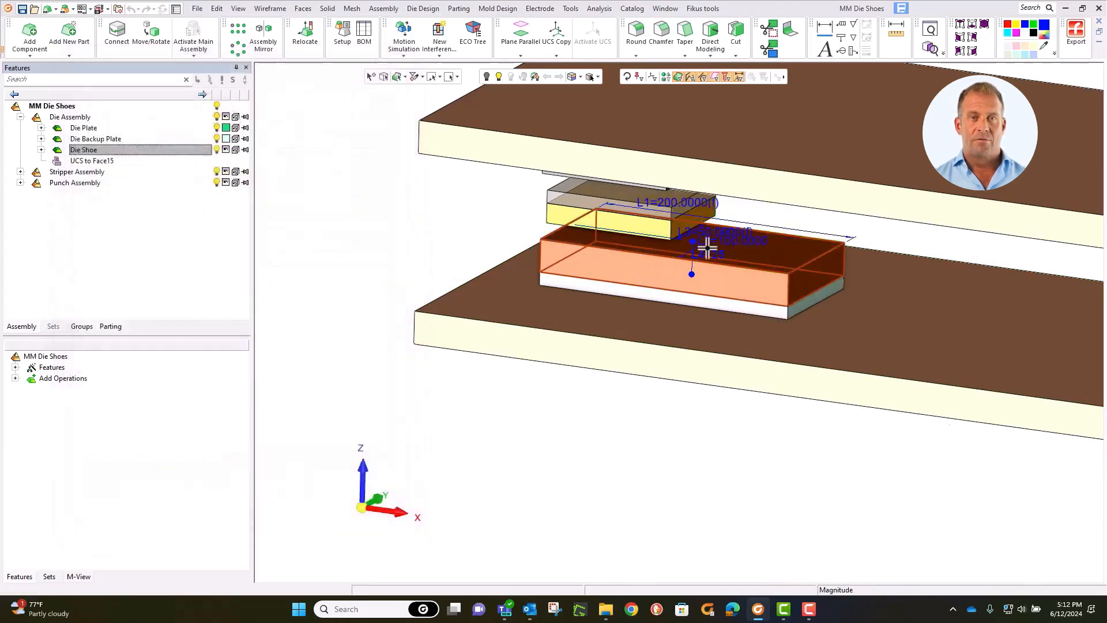
# Link the green die plate's L2 width dimension to the Die plate width Y setup parameter and finish editing the plate
pyautogui.moveTo(688, 247); pyautogui.dragTo(785, 253, button='middle')
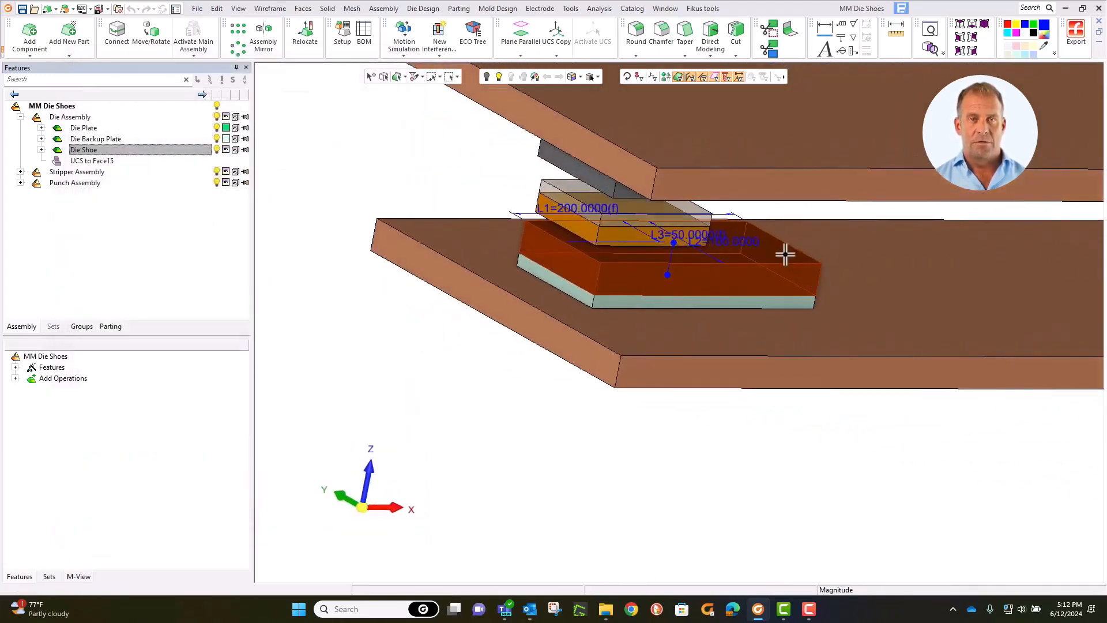
pyautogui.click(728, 242)
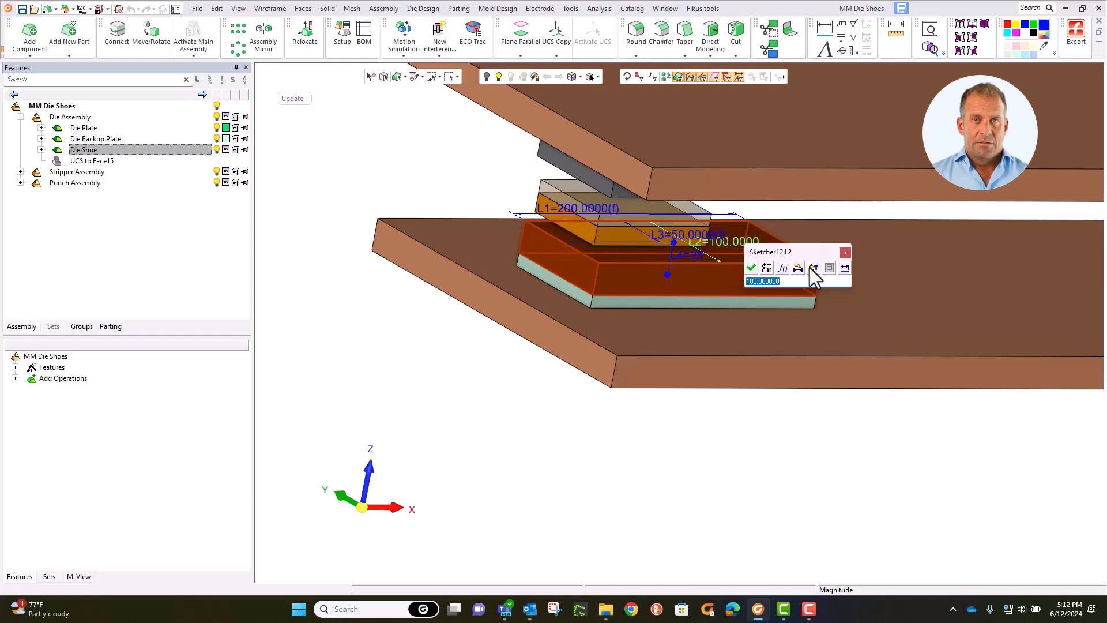
pyautogui.click(813, 268)
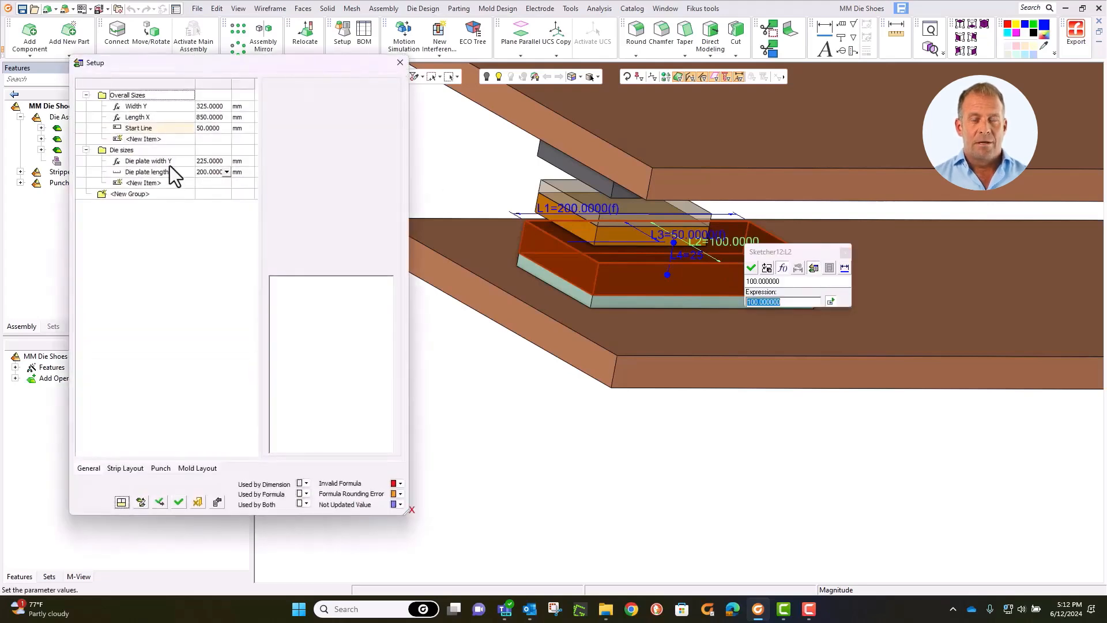
pyautogui.click(169, 162)
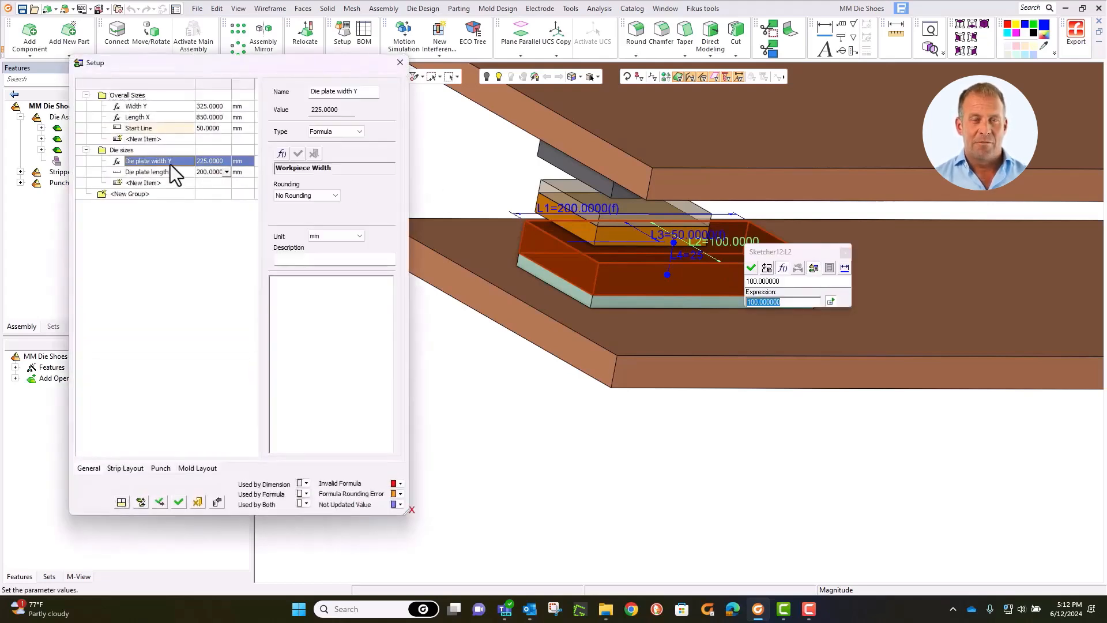
pyautogui.click(750, 268)
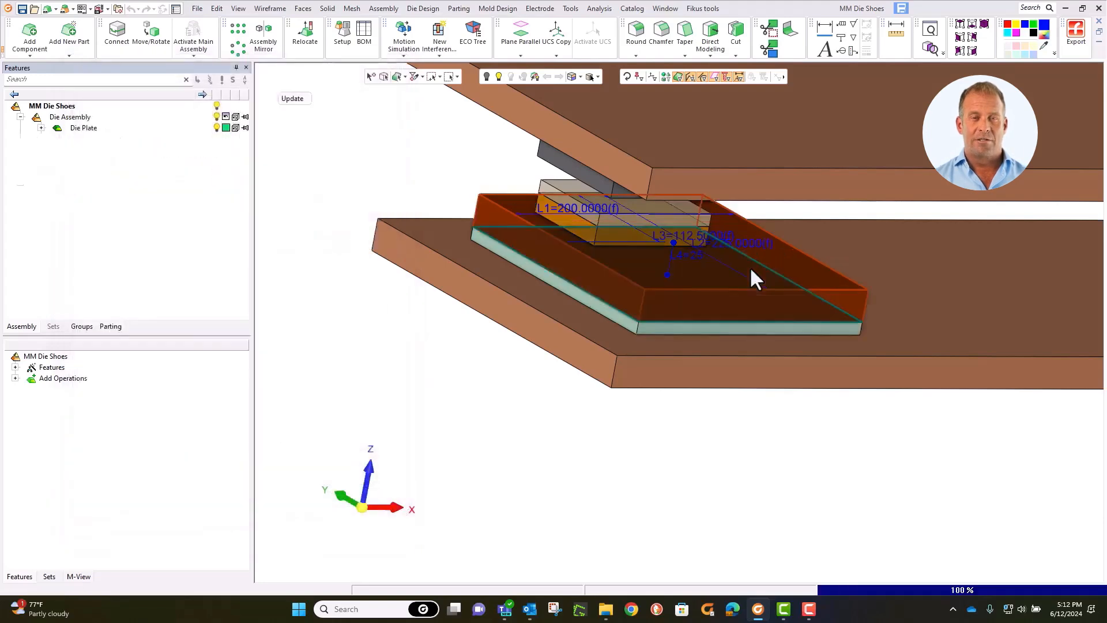
pyautogui.moveTo(751, 277)
pyautogui.mouseDown(button='middle')
pyautogui.moveTo(611, 271)
pyautogui.moveTo(771, 242)
pyautogui.moveTo(642, 240)
pyautogui.mouseUp(button='middle')
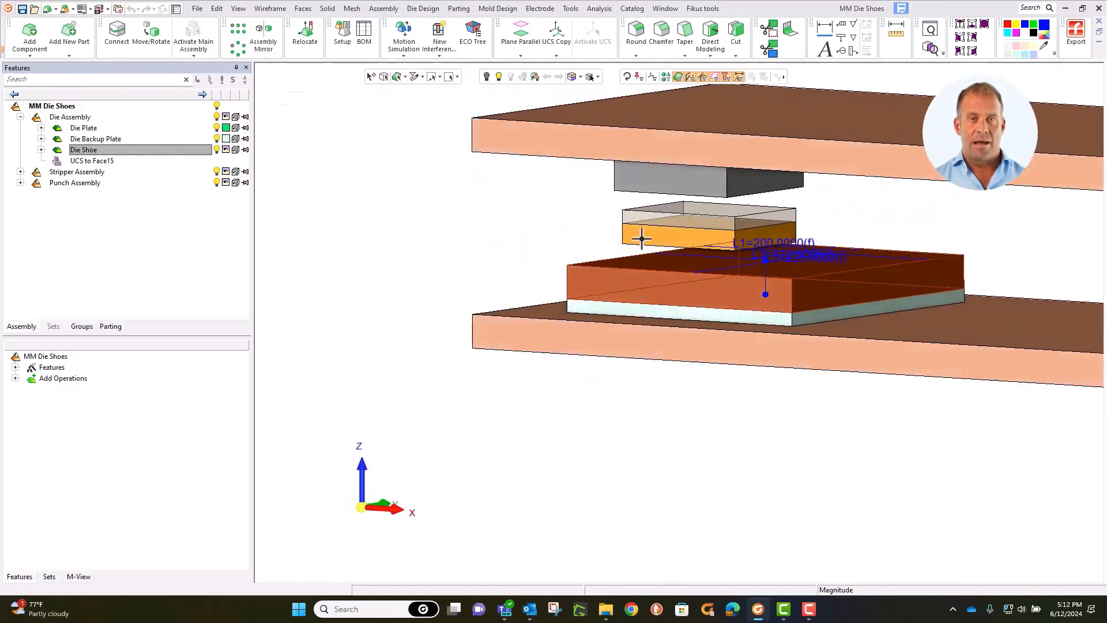
pyautogui.middleClick(529, 238)
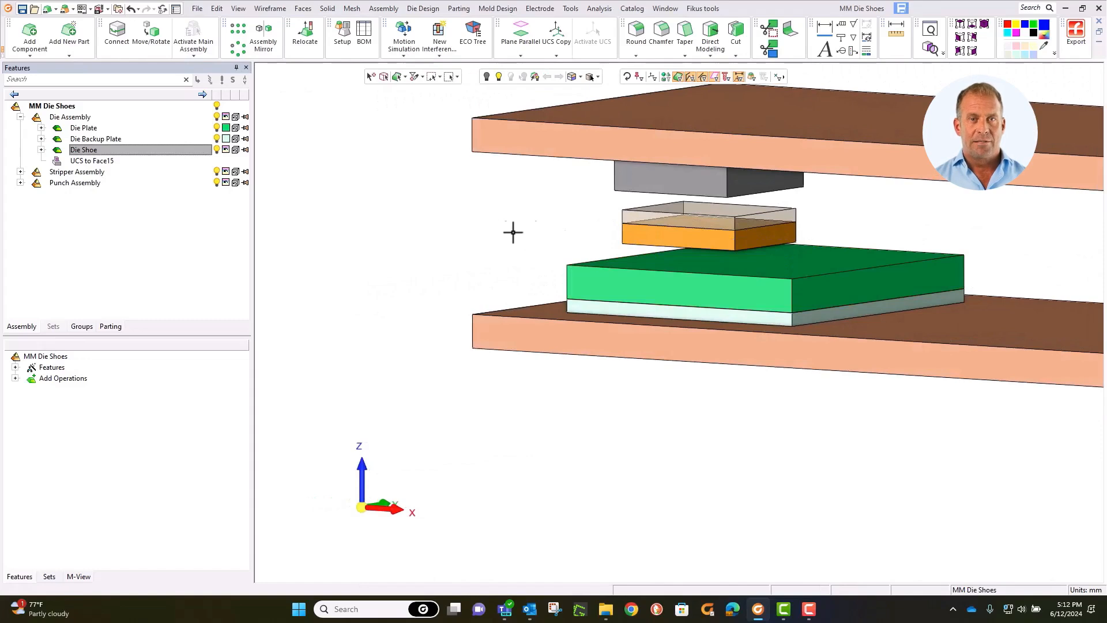
# Link the L3 width dimension of the gray plate under the upper shoe to the Die plate width Y setup parameter
pyautogui.moveTo(558, 243); pyautogui.dragTo(581, 240, button='middle')
pyautogui.doubleClick(651, 214)
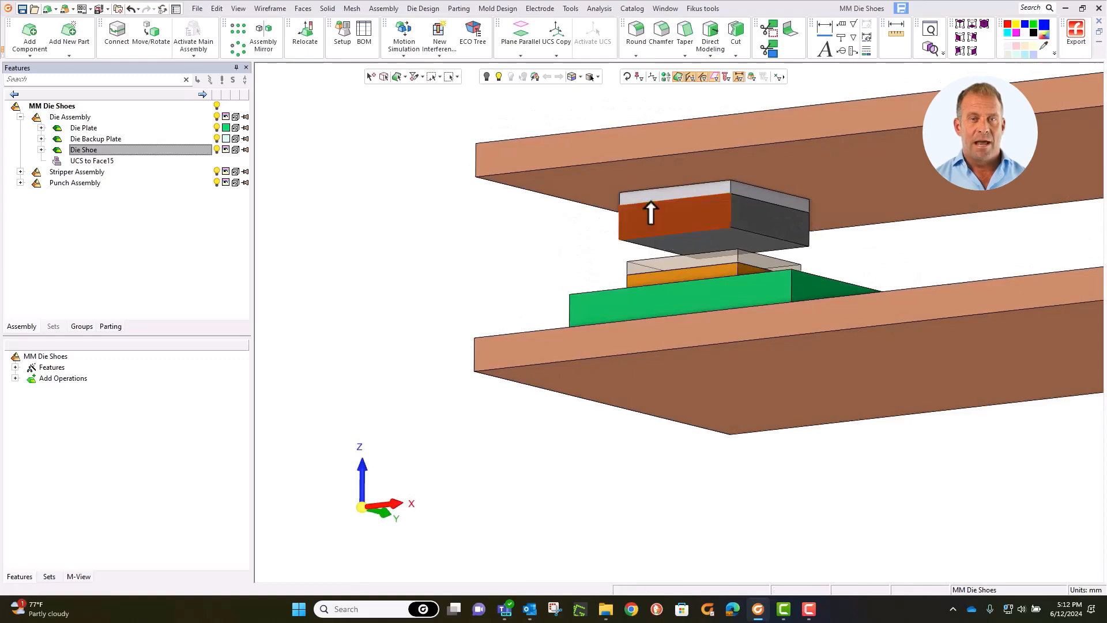
pyautogui.moveTo(651, 214); pyautogui.dragTo(598, 263, button='middle')
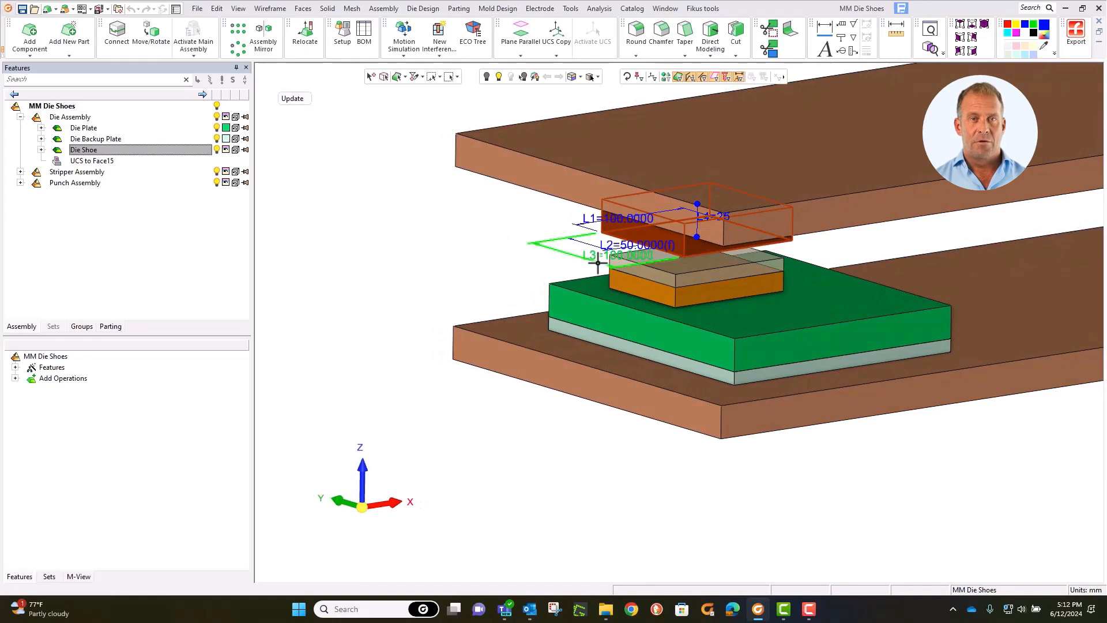
pyautogui.doubleClick(597, 262)
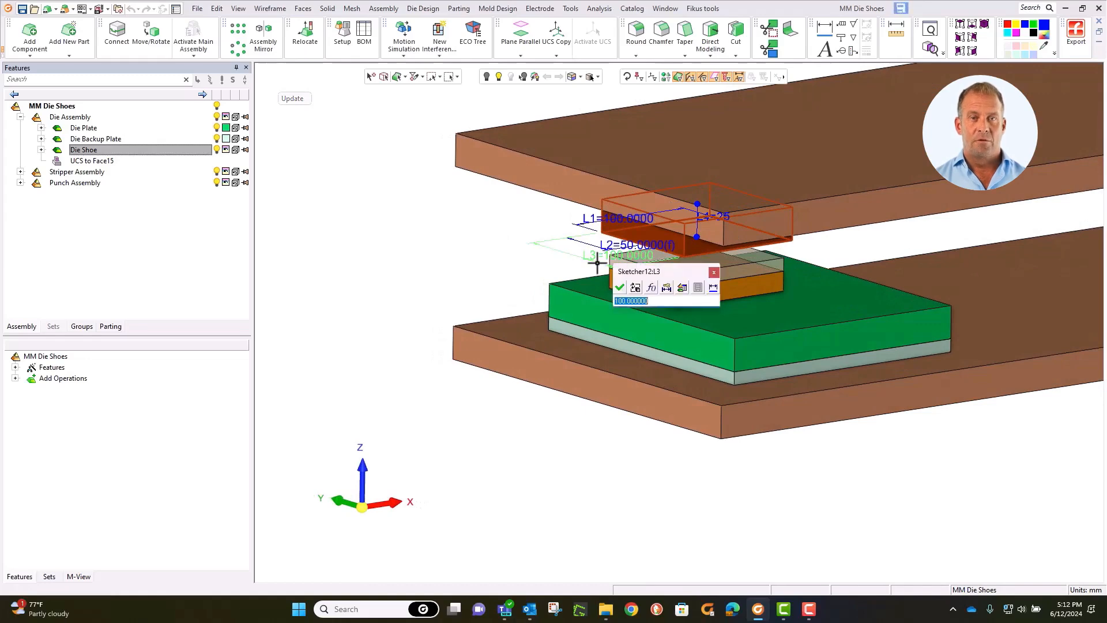
pyautogui.click(682, 288)
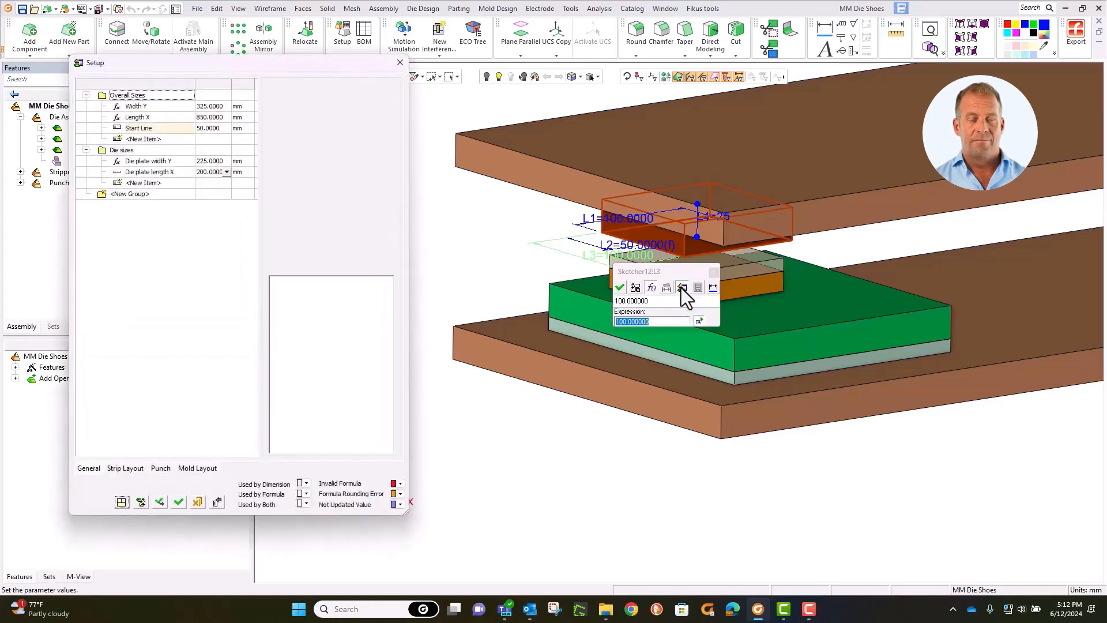
pyautogui.doubleClick(151, 161)
pyautogui.click(619, 287)
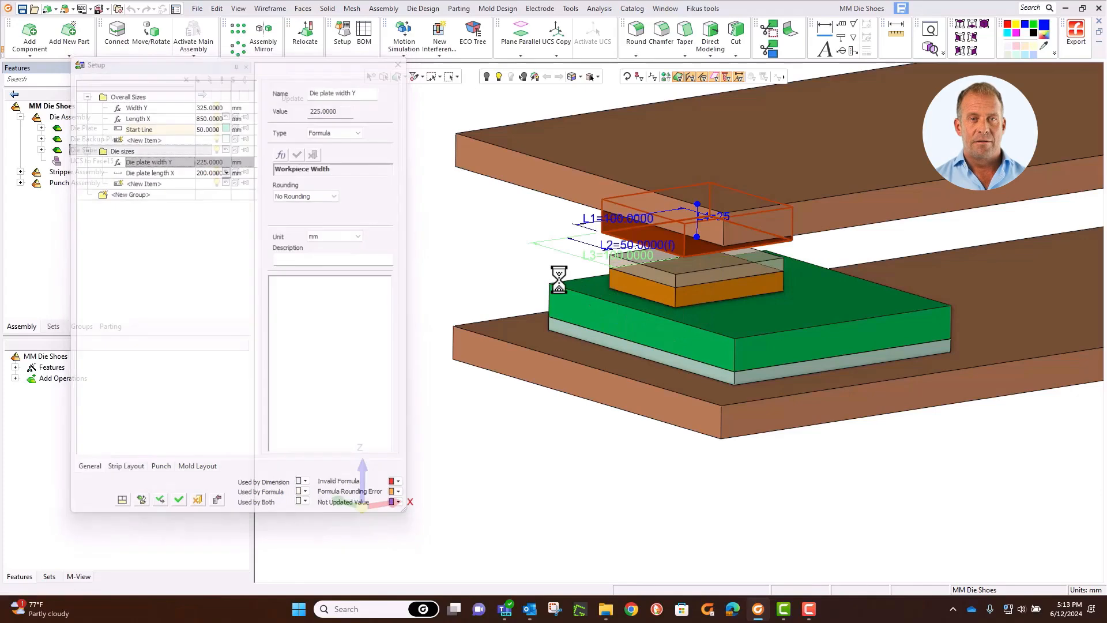
# Link the gray upper plate's L1 length dimension to the Die plate length X setup parameter and finish editing the plate
pyautogui.moveTo(521, 257); pyautogui.dragTo(446, 245, button='middle')
pyautogui.moveTo(538, 258); pyautogui.dragTo(600, 247, button='middle')
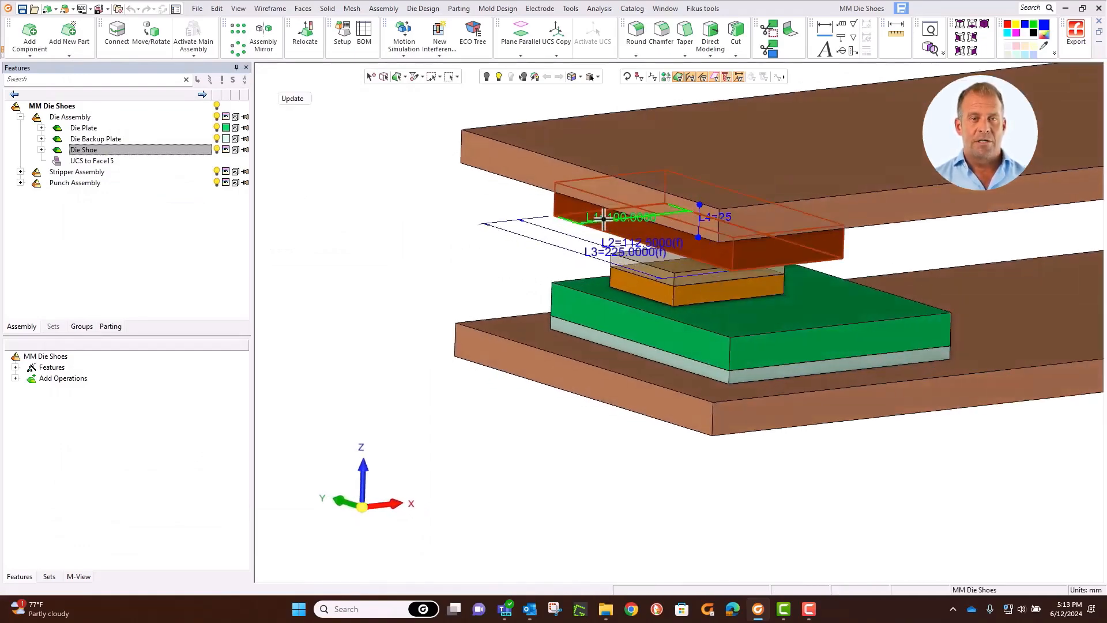
pyautogui.doubleClick(600, 217)
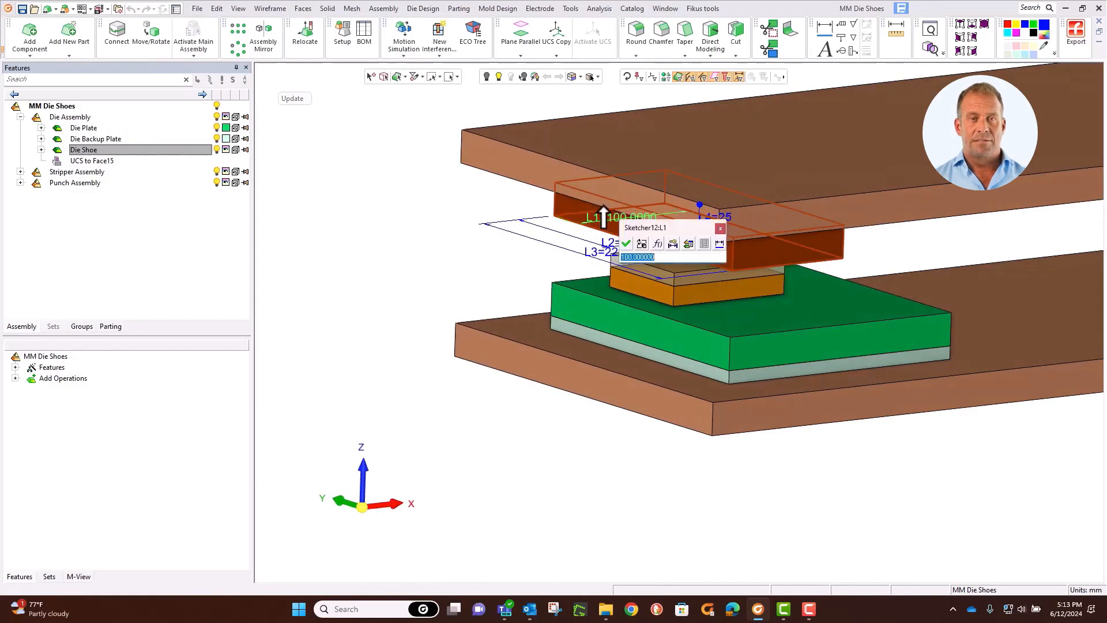
pyautogui.click(688, 243)
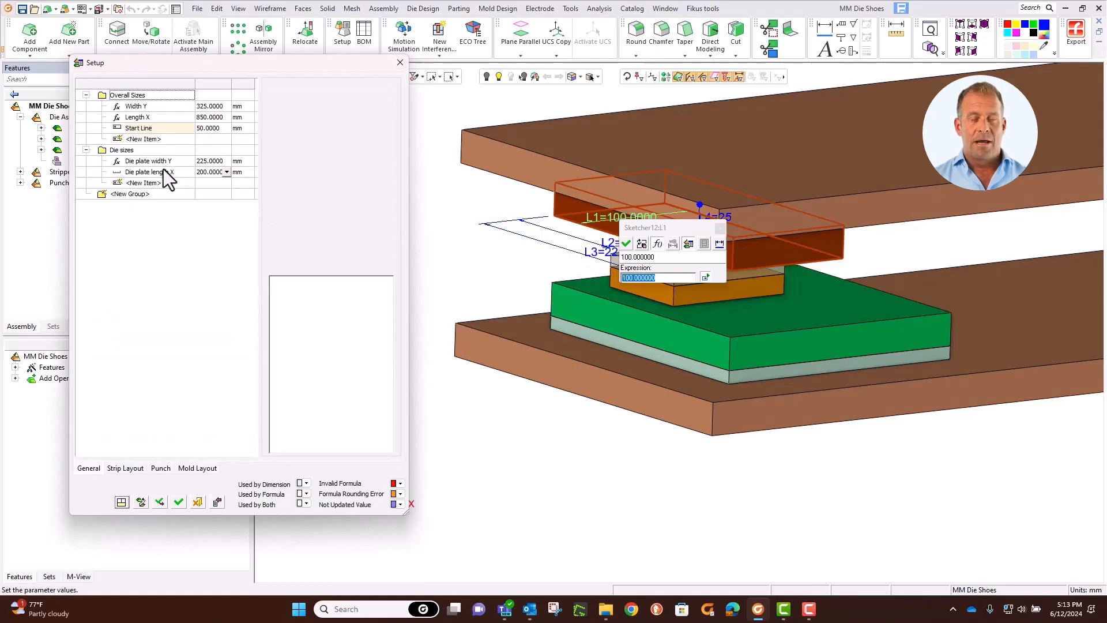
pyautogui.click(163, 171)
pyautogui.click(626, 244)
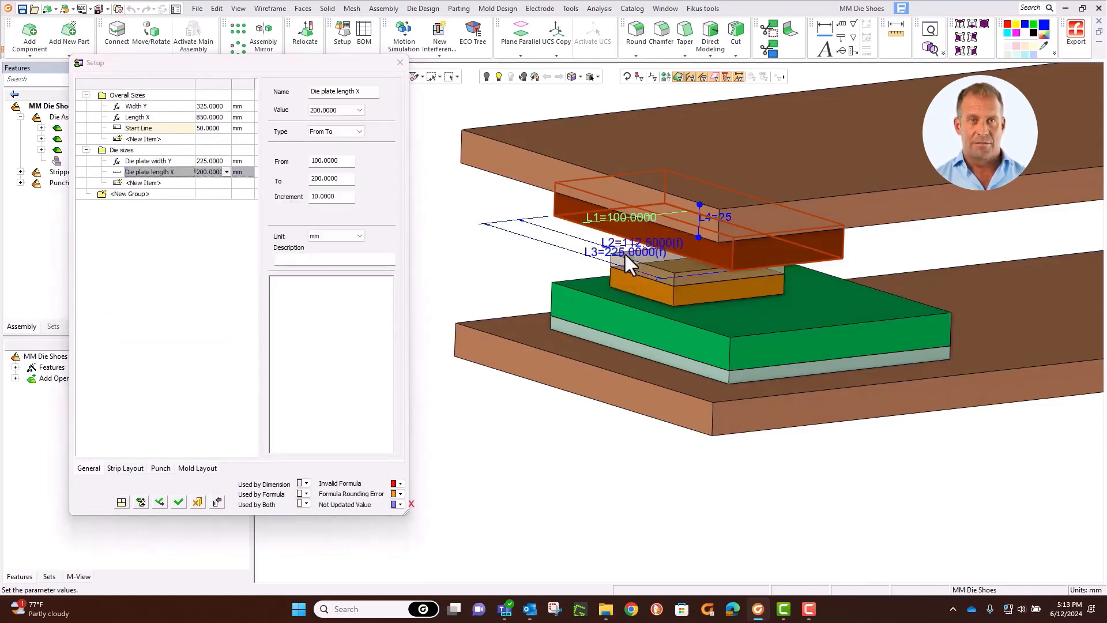
pyautogui.moveTo(529, 247); pyautogui.dragTo(443, 241, button='middle')
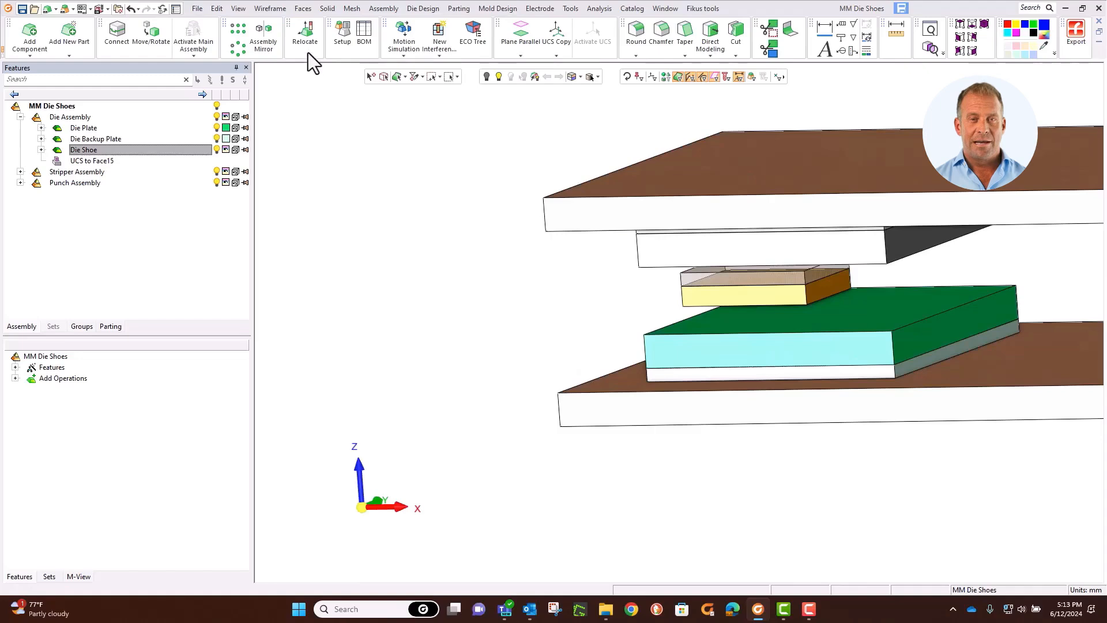
# Choose 150 mm for Die plate length X in the assembly setup, apply it and inspect the resized plates
pyautogui.moveTo(339, 98); pyautogui.dragTo(362, 143, button='middle')
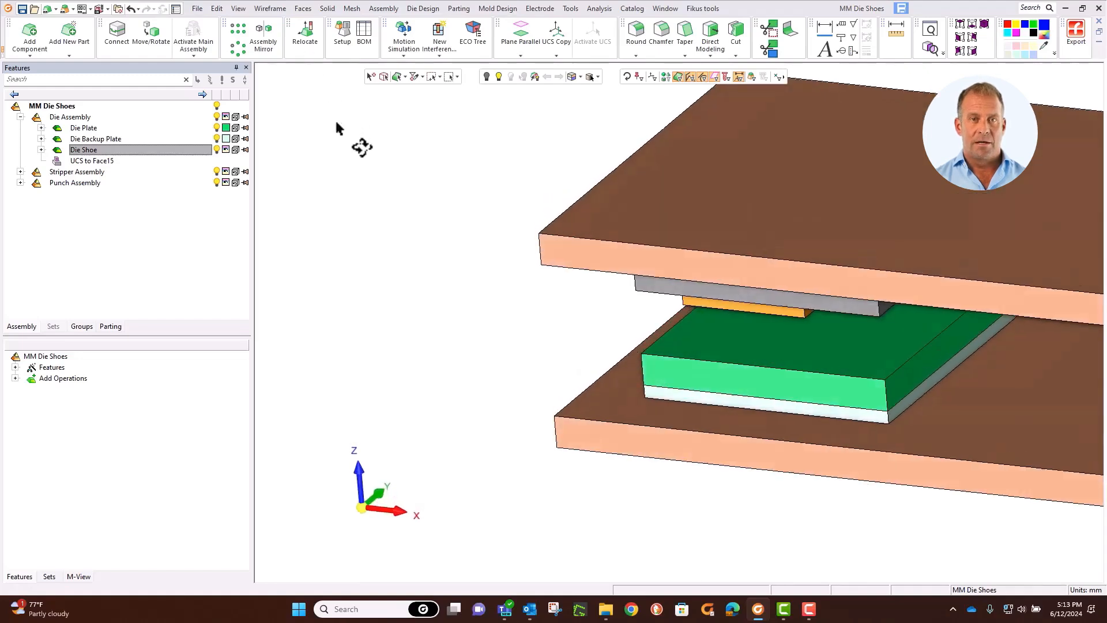
pyautogui.click(343, 33)
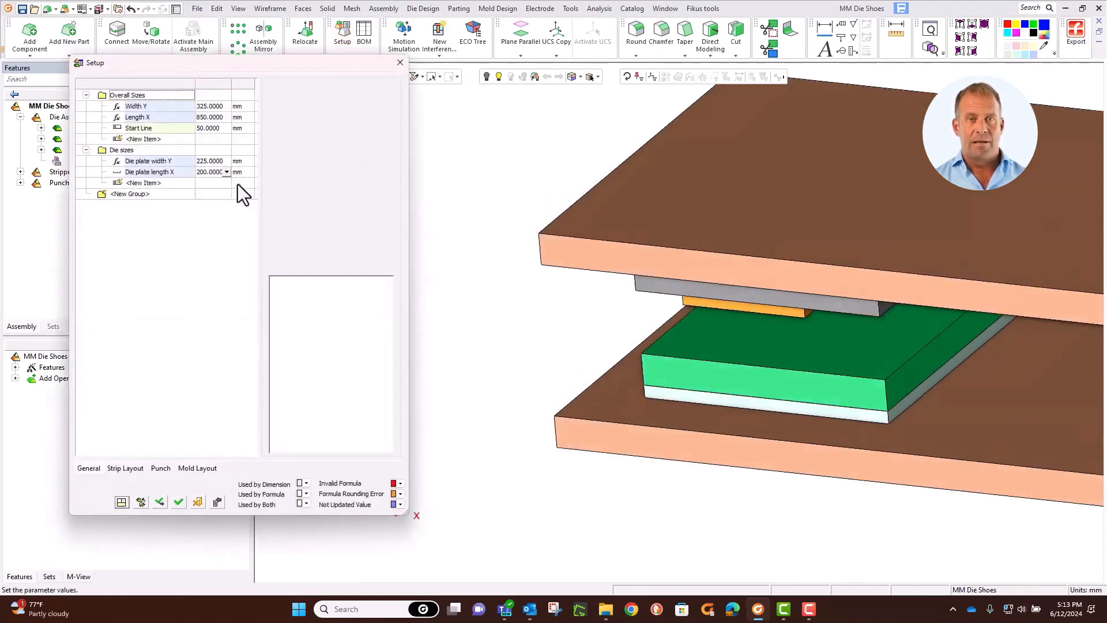
pyautogui.click(226, 172)
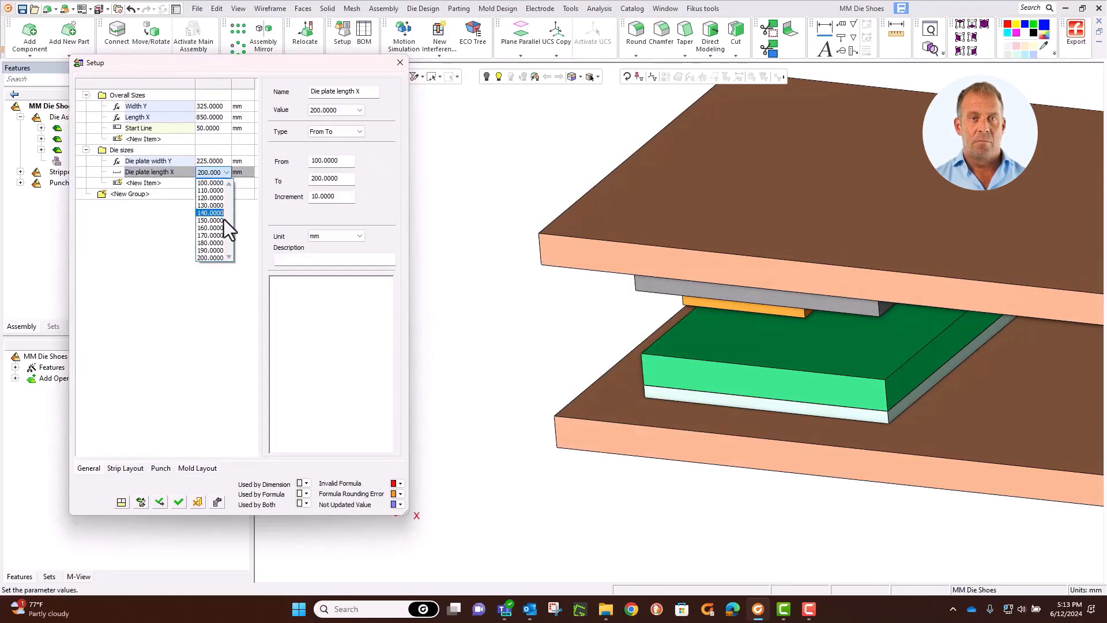
pyautogui.click(224, 220)
pyautogui.click(180, 505)
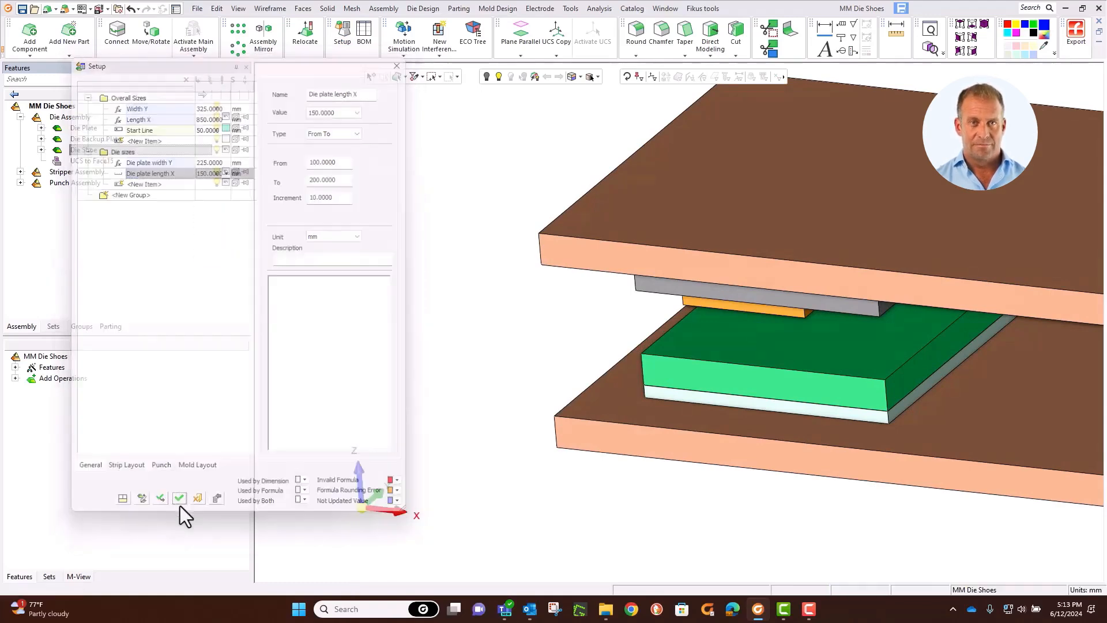
pyautogui.moveTo(422, 408)
pyautogui.mouseDown(button='middle')
pyautogui.moveTo(394, 405)
pyautogui.moveTo(452, 375)
pyautogui.moveTo(527, 382)
pyautogui.moveTo(447, 378)
pyautogui.moveTo(459, 375)
pyautogui.moveTo(427, 400)
pyautogui.mouseUp(button='middle')
pyautogui.moveTo(548, 367); pyautogui.dragTo(323, 368, button='middle')
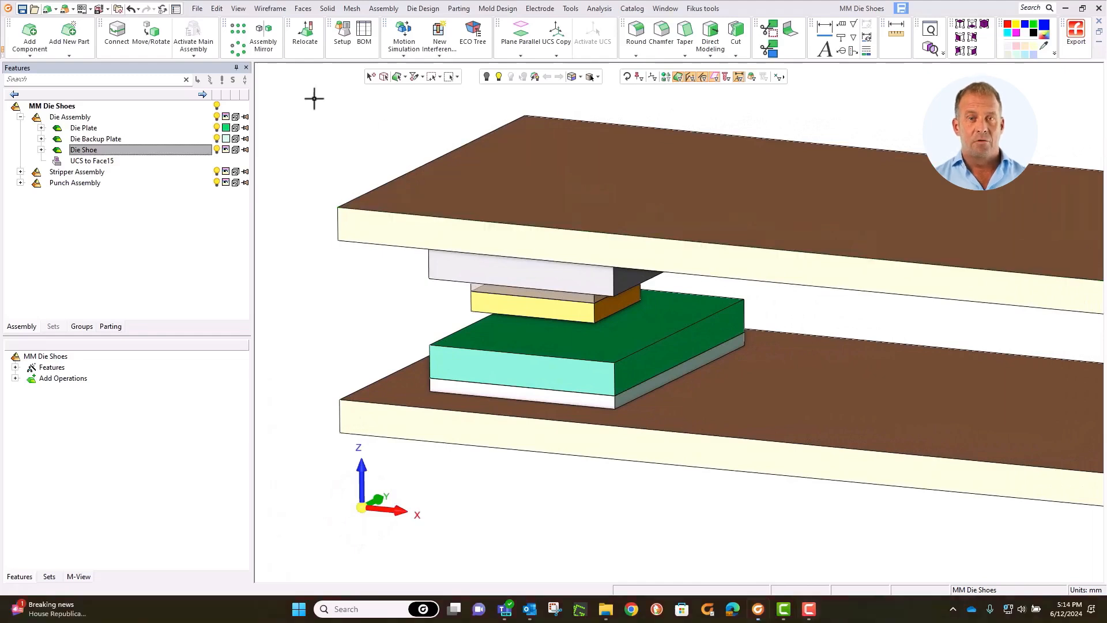
# Add a new parameter group named Stack Height to the assembly setup
pyautogui.click(342, 40)
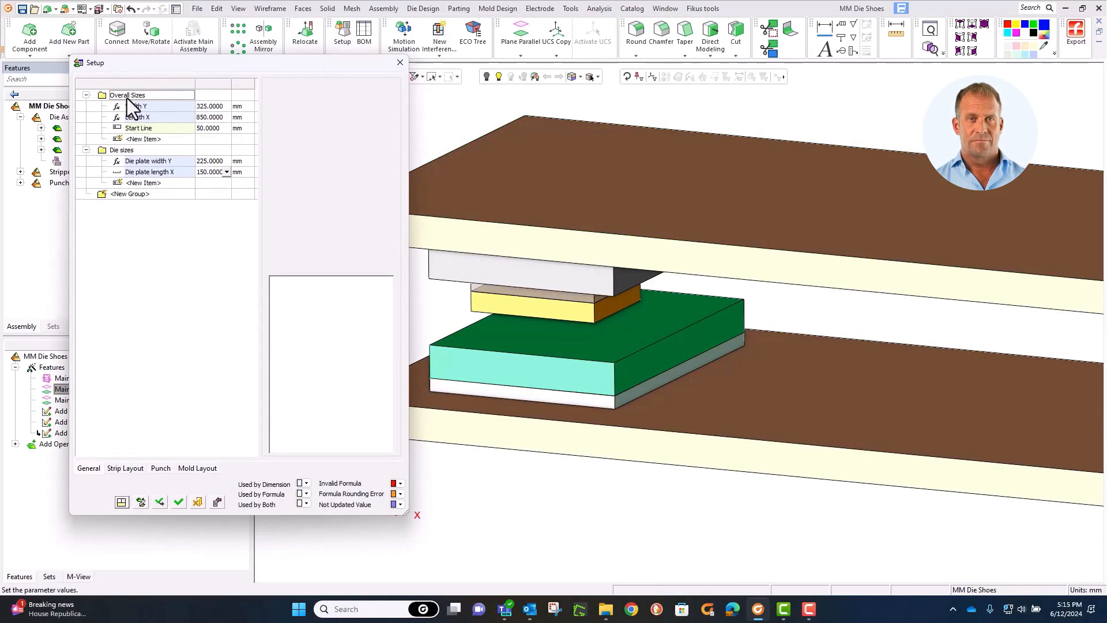
pyautogui.click(130, 195)
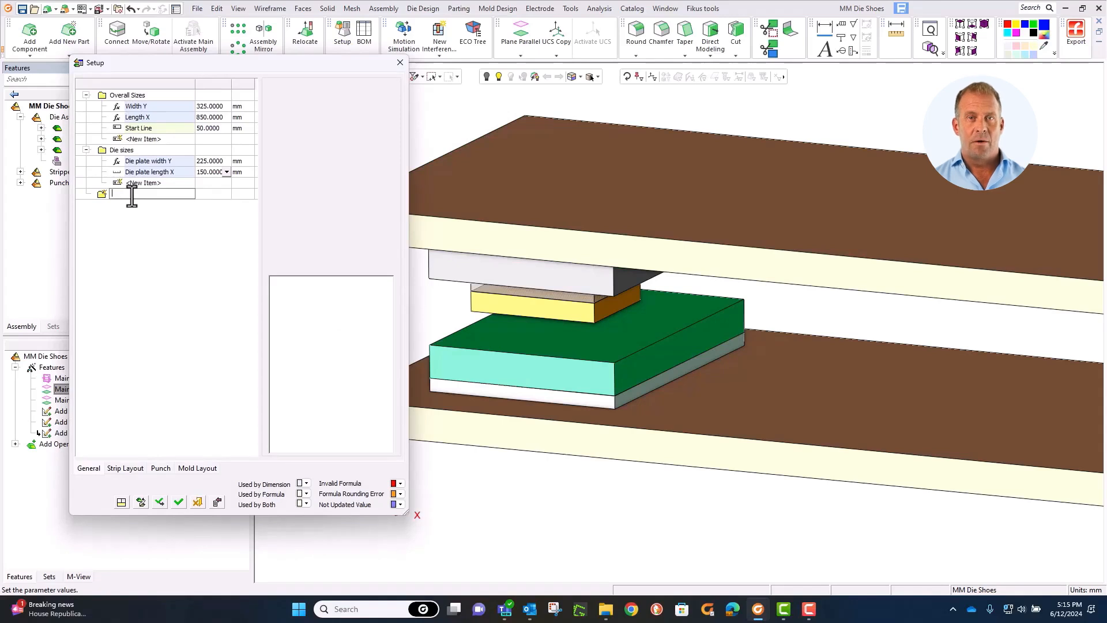
pyautogui.write('Stack')
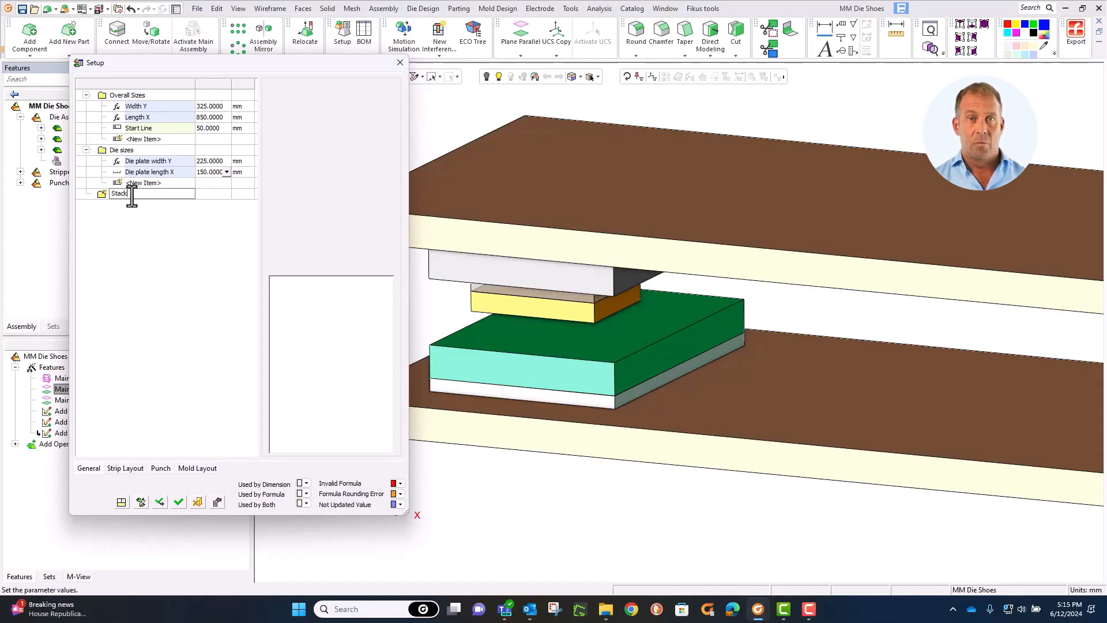
pyautogui.write(' Height')
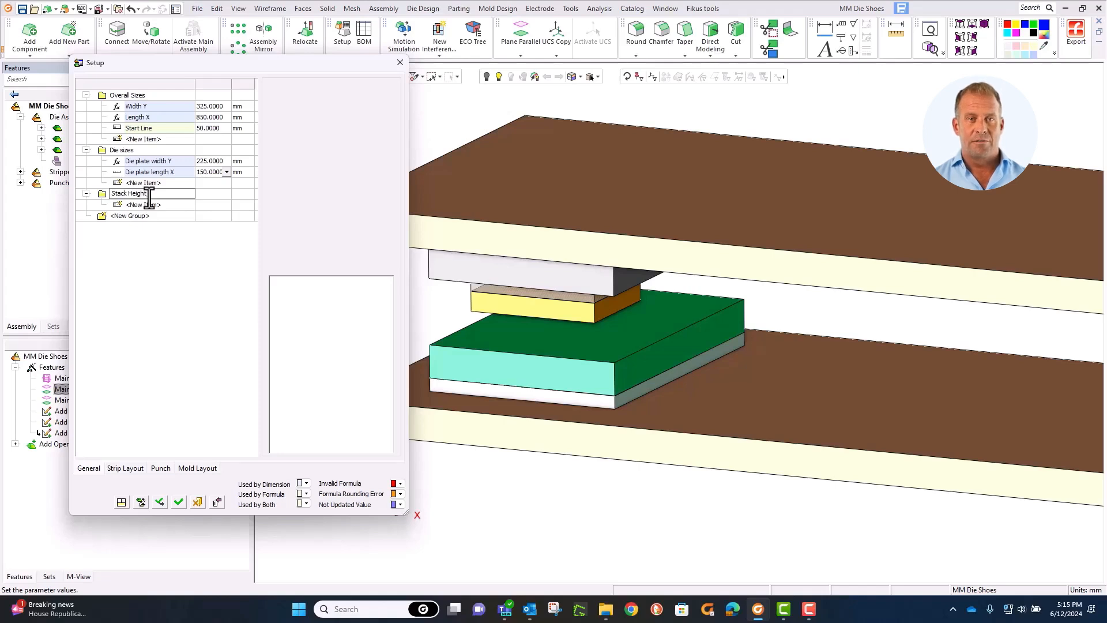
# Add a Coil thickness parameter with a value of 2 mm to the Stack Height group
pyautogui.press('Return')
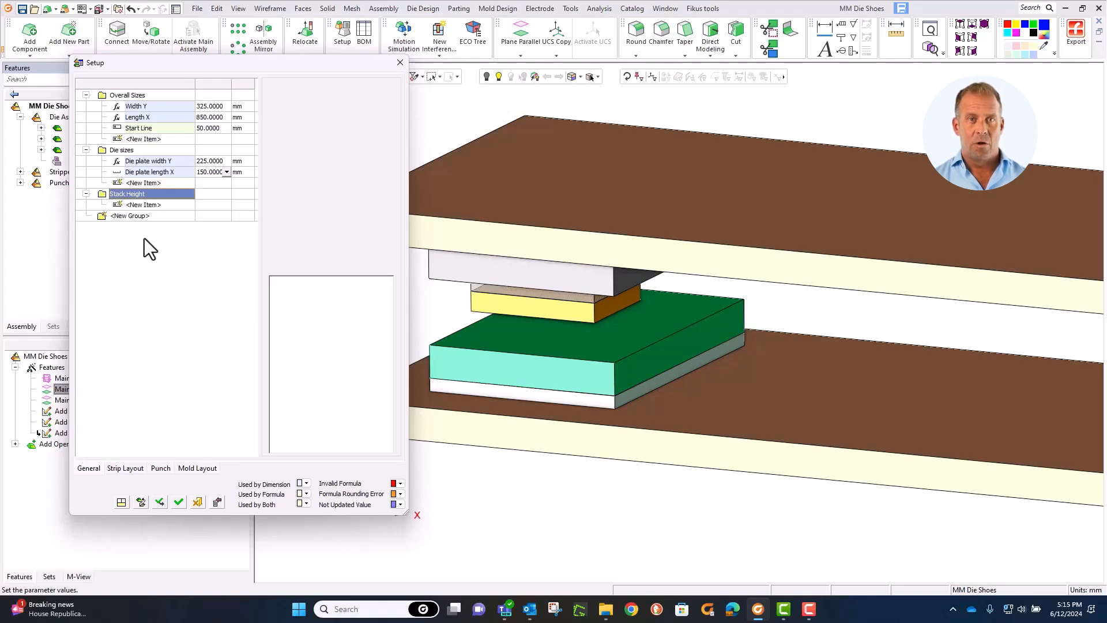
pyautogui.click(151, 205)
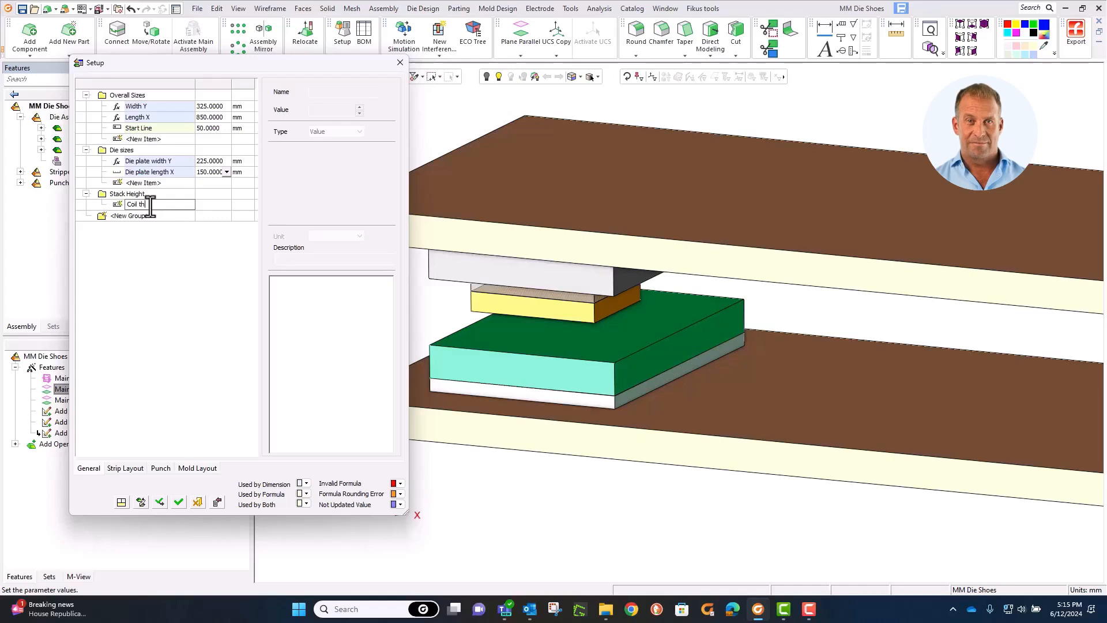
pyautogui.write('Coil thickness')
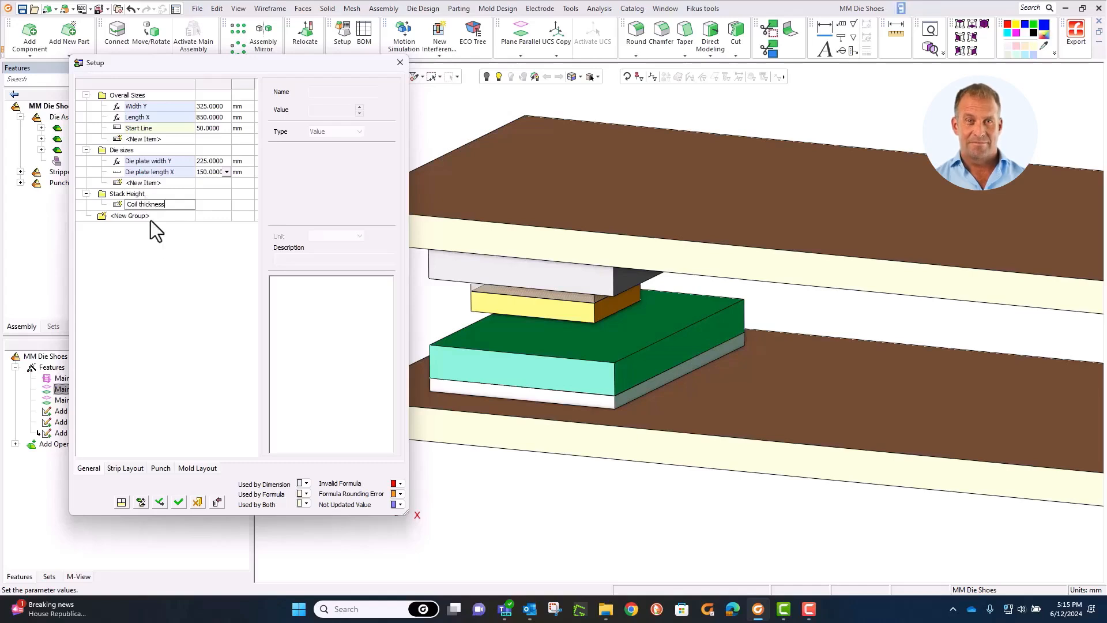
pyautogui.press('Return')
pyautogui.click(213, 217)
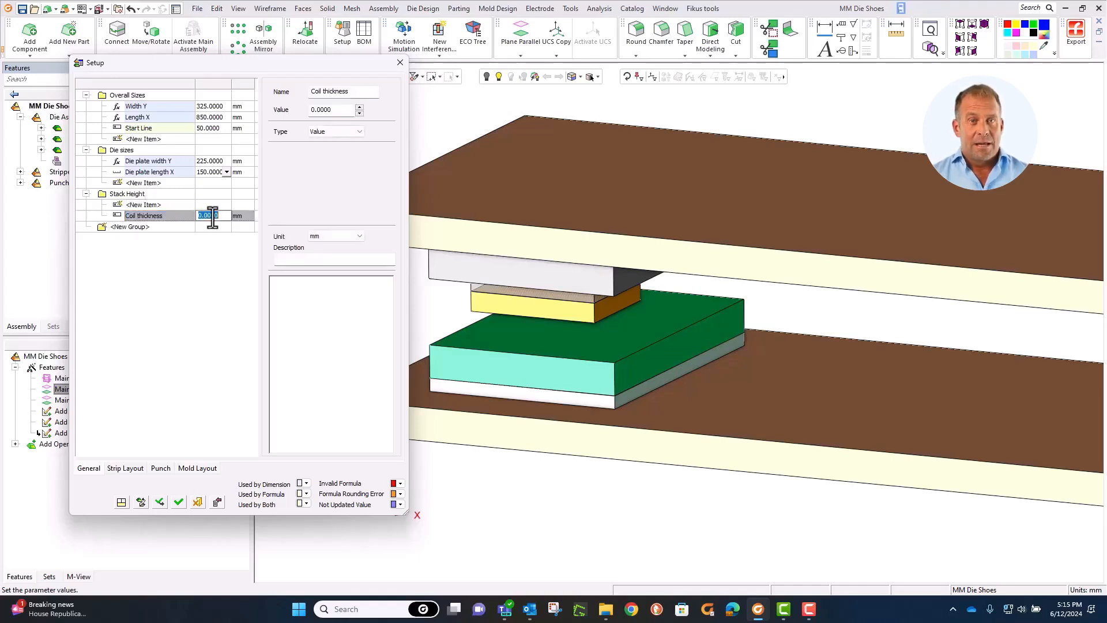
pyautogui.write('2')
pyautogui.press('Return')
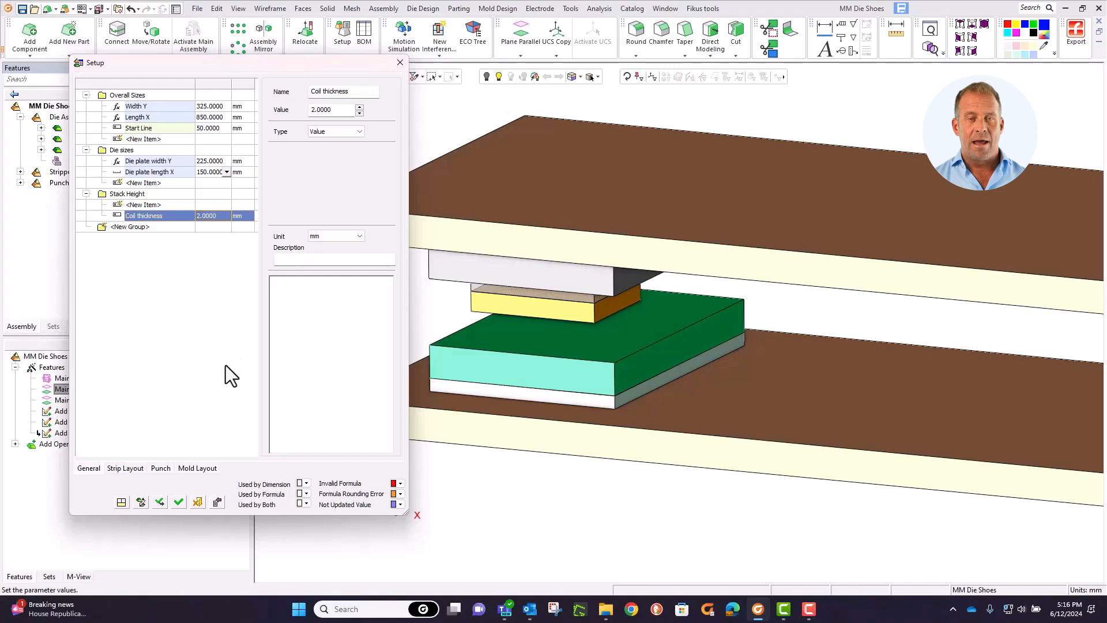
# Check the material thickness in the strip layout data and apply the assembly setup
pyautogui.click(124, 468)
pyautogui.click(149, 92)
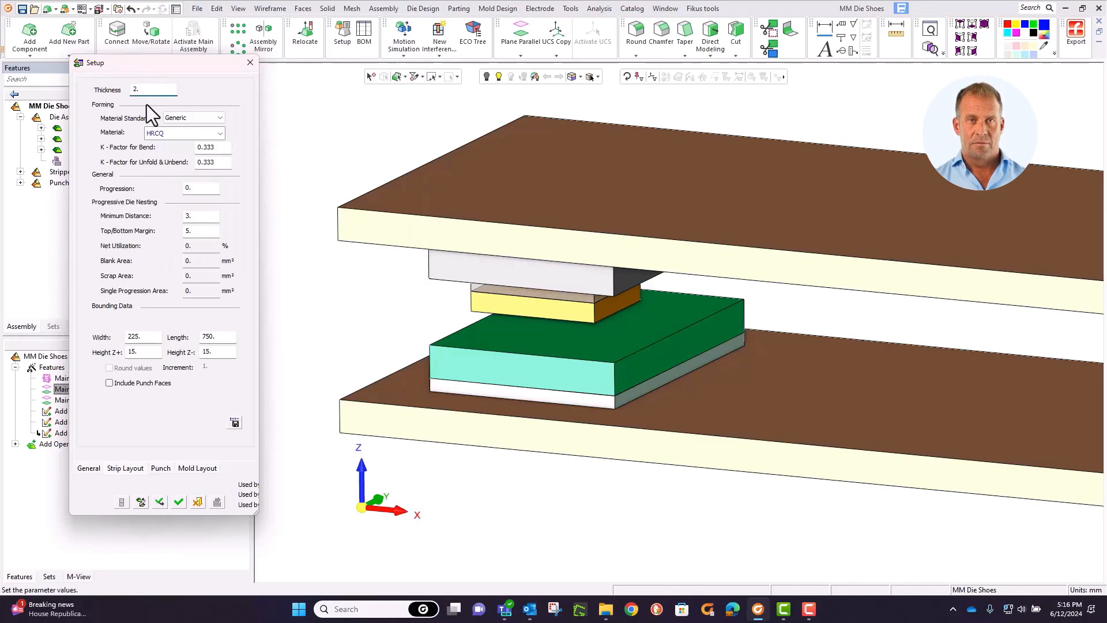
pyautogui.click(174, 504)
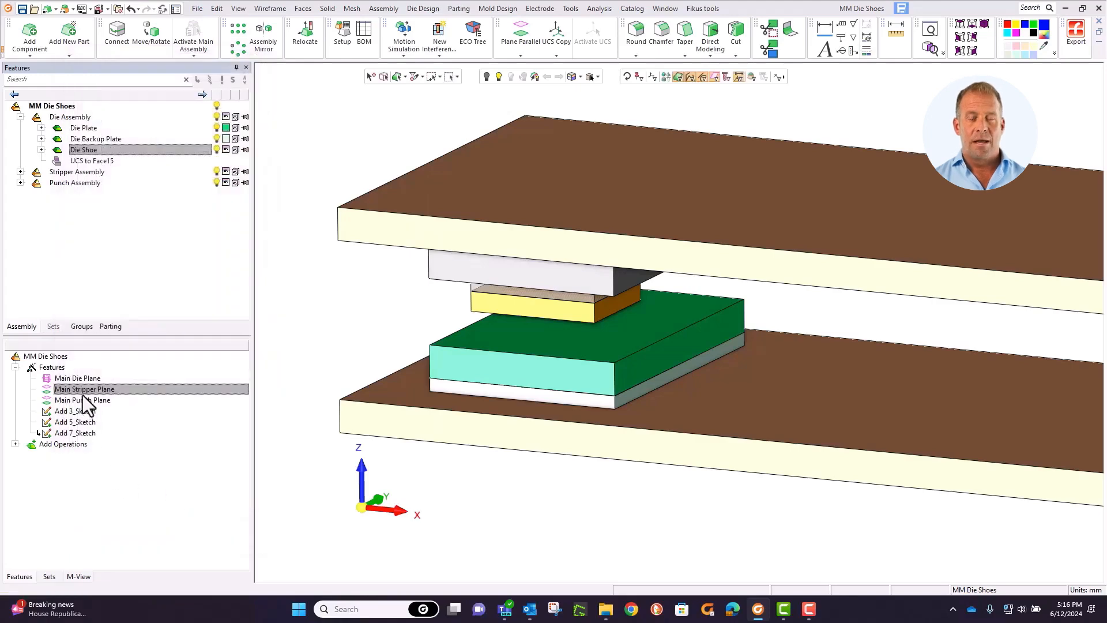
# Link the Main Stripper Plane's L1 offset to the Coil thickness setup parameter with an expression
pyautogui.doubleClick(82, 391)
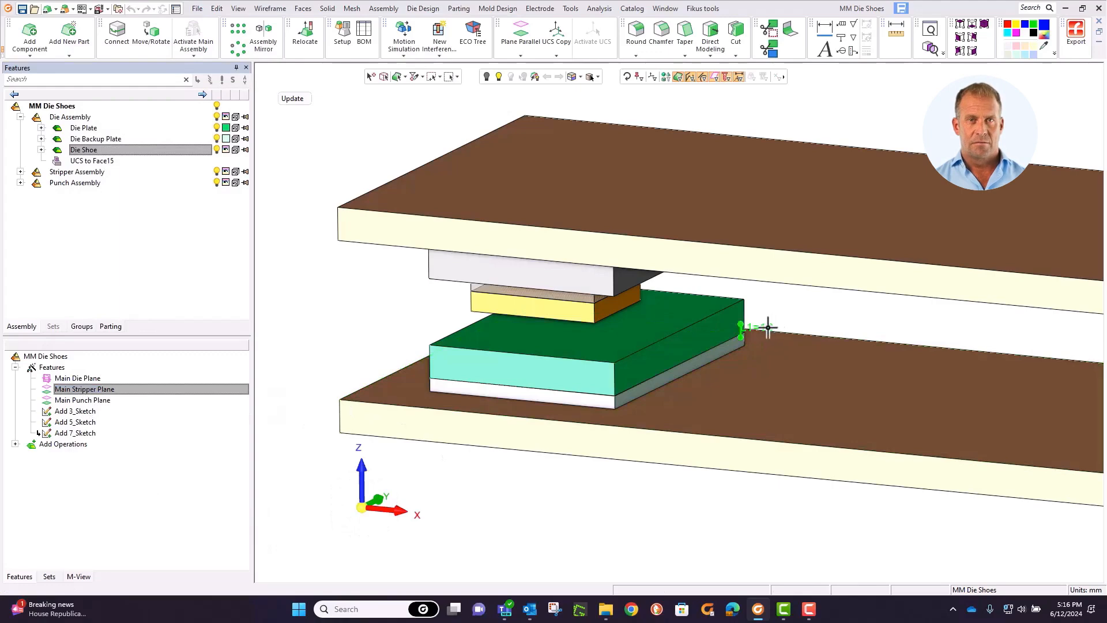
pyautogui.click(766, 327)
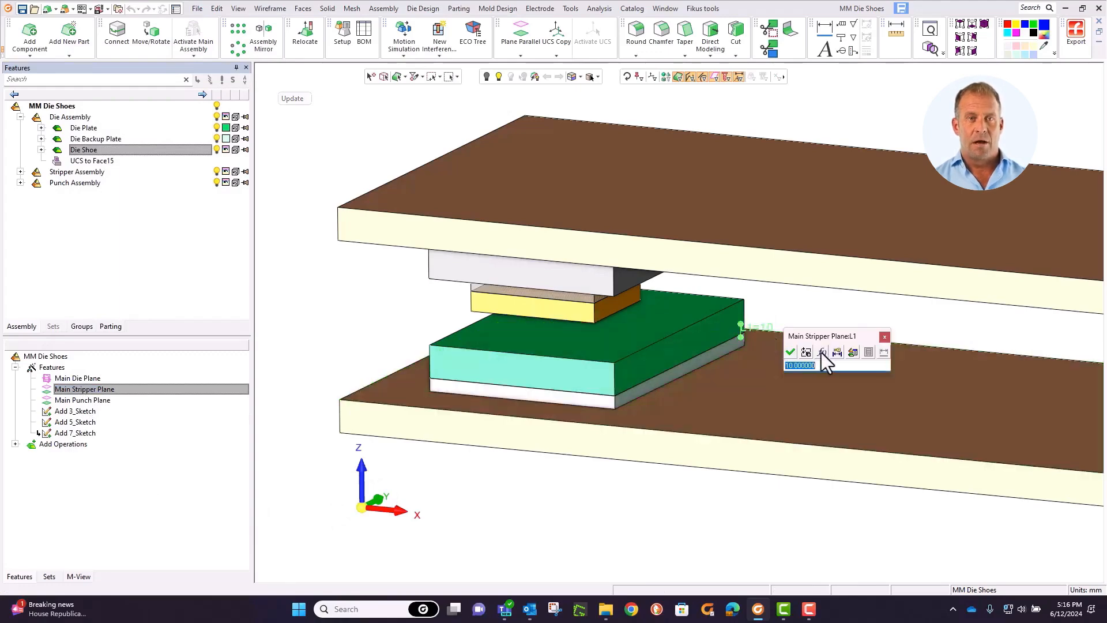
pyautogui.click(821, 353)
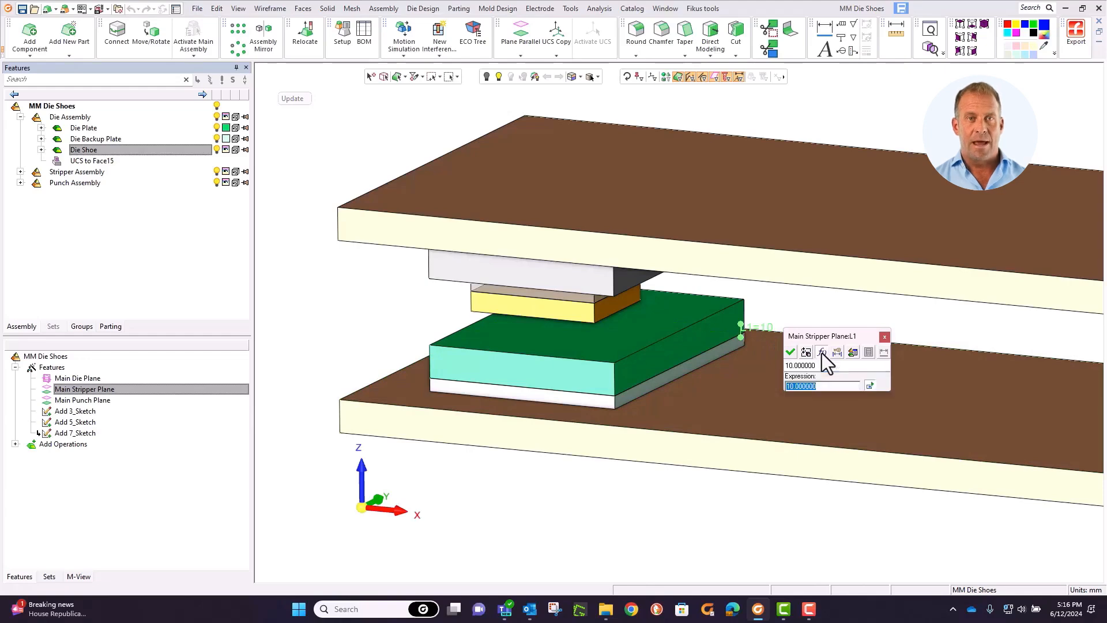
pyautogui.click(853, 352)
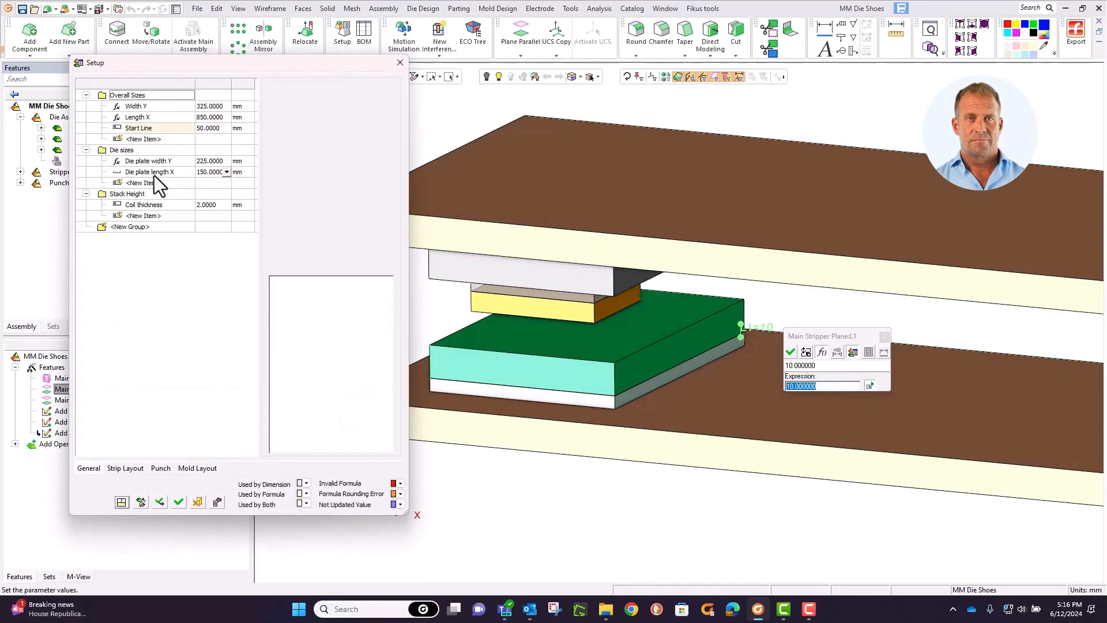
pyautogui.doubleClick(146, 203)
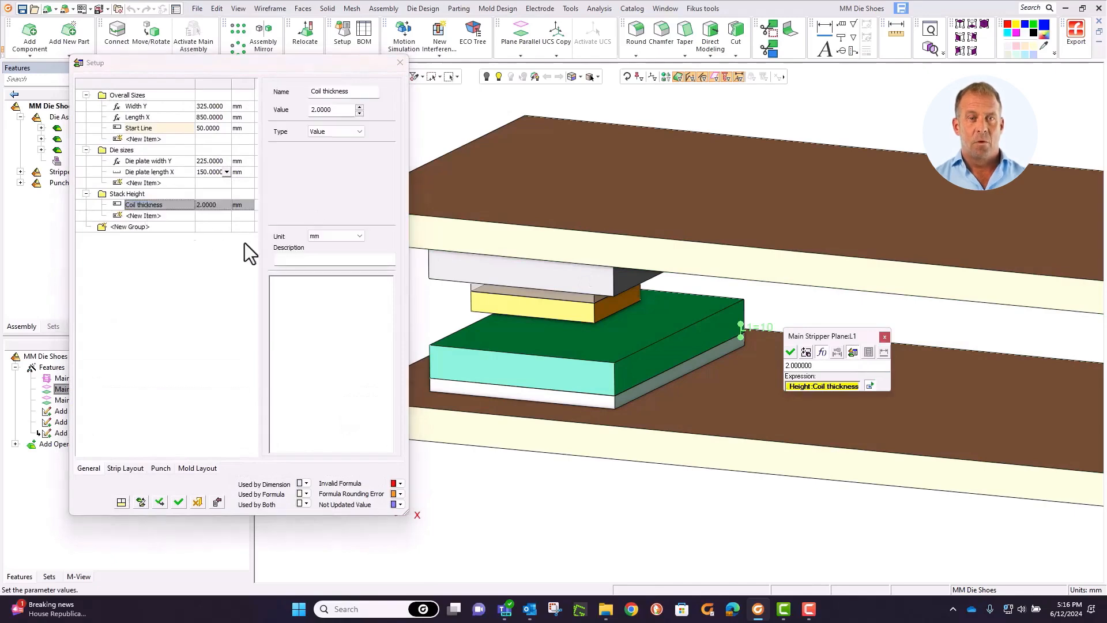
pyautogui.click(791, 352)
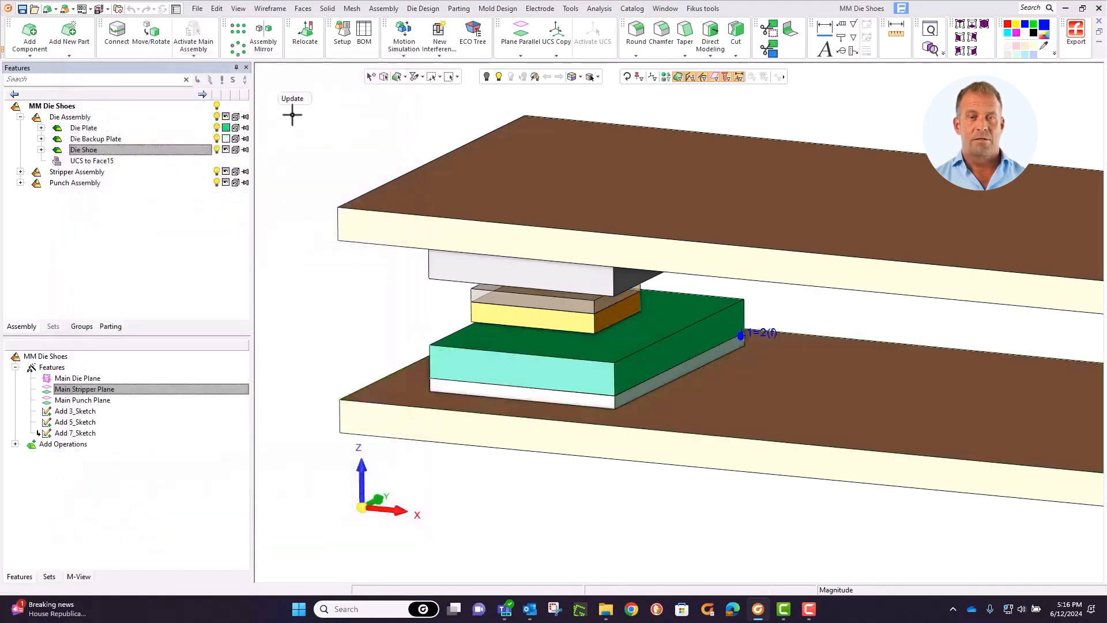
# Make Coil thickness a formula that takes the strip layout's Thickness, and apply the assembly setup
pyautogui.click(337, 45)
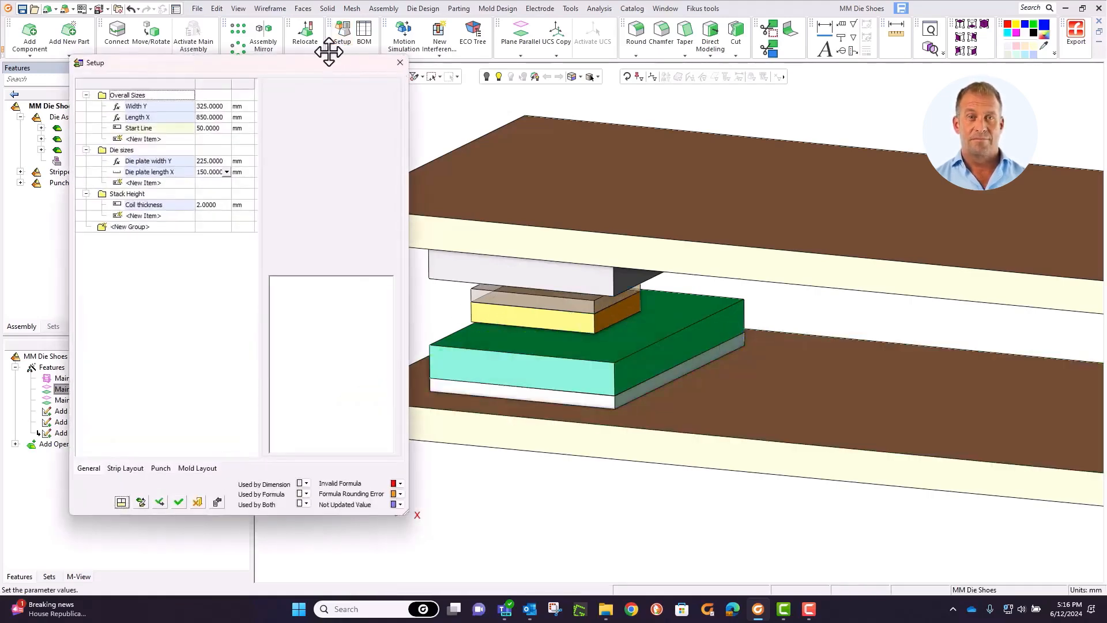
pyautogui.click(147, 205)
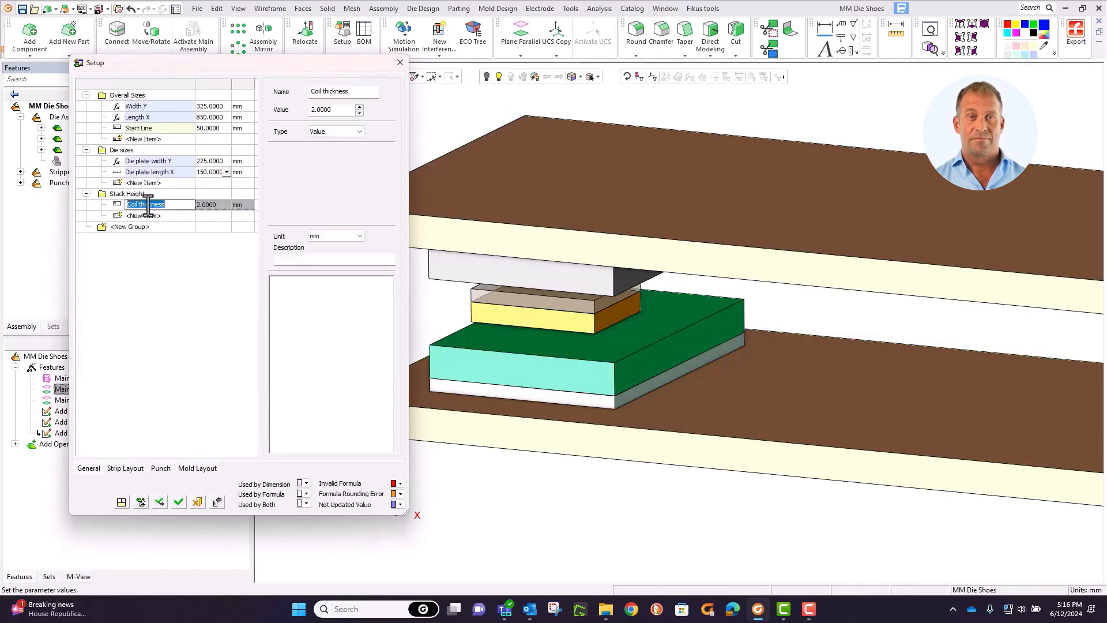
pyautogui.click(334, 131)
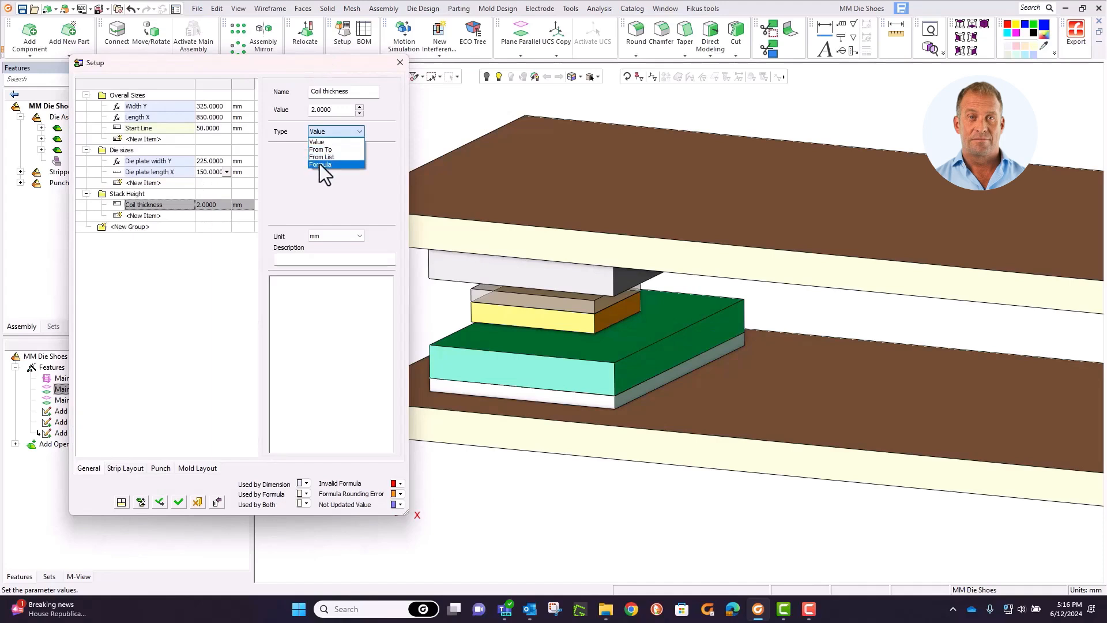
pyautogui.click(319, 162)
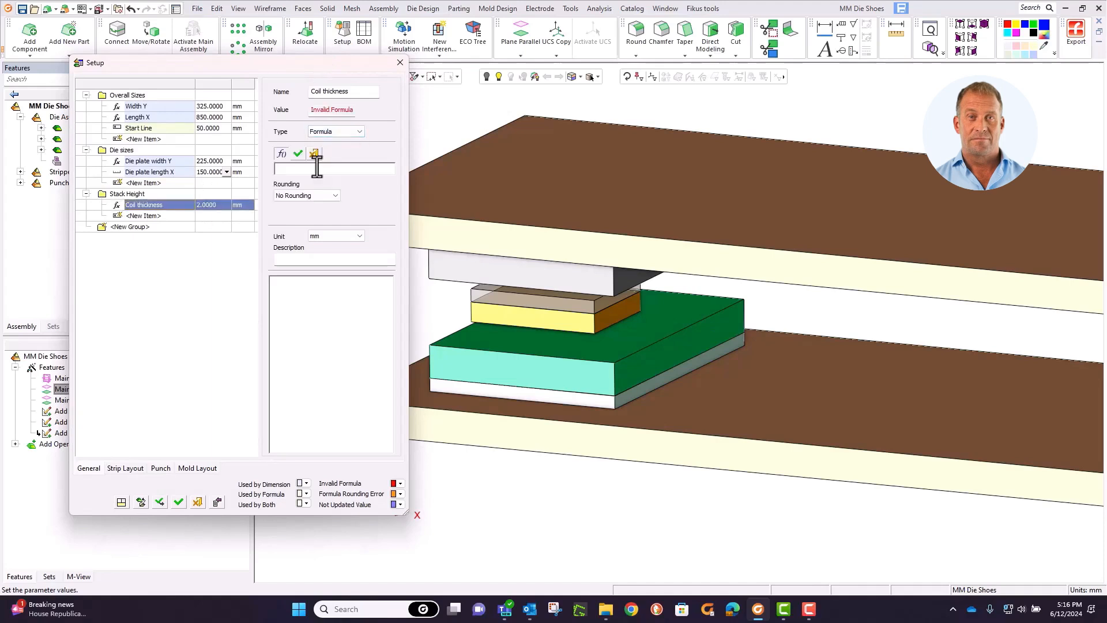
pyautogui.click(129, 469)
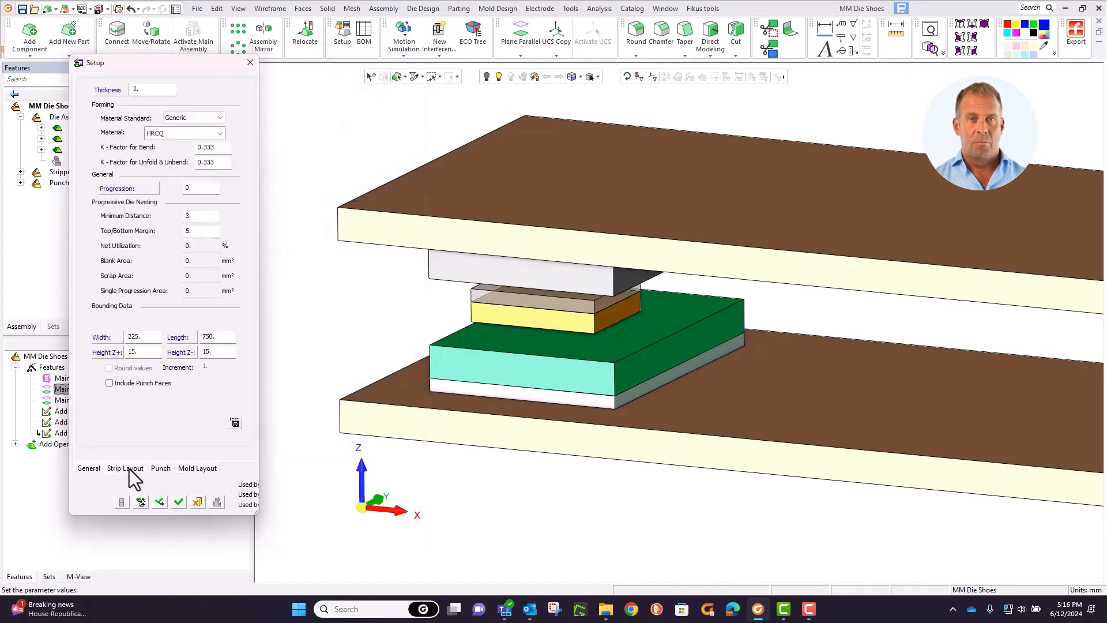
pyautogui.click(106, 91)
pyautogui.click(297, 153)
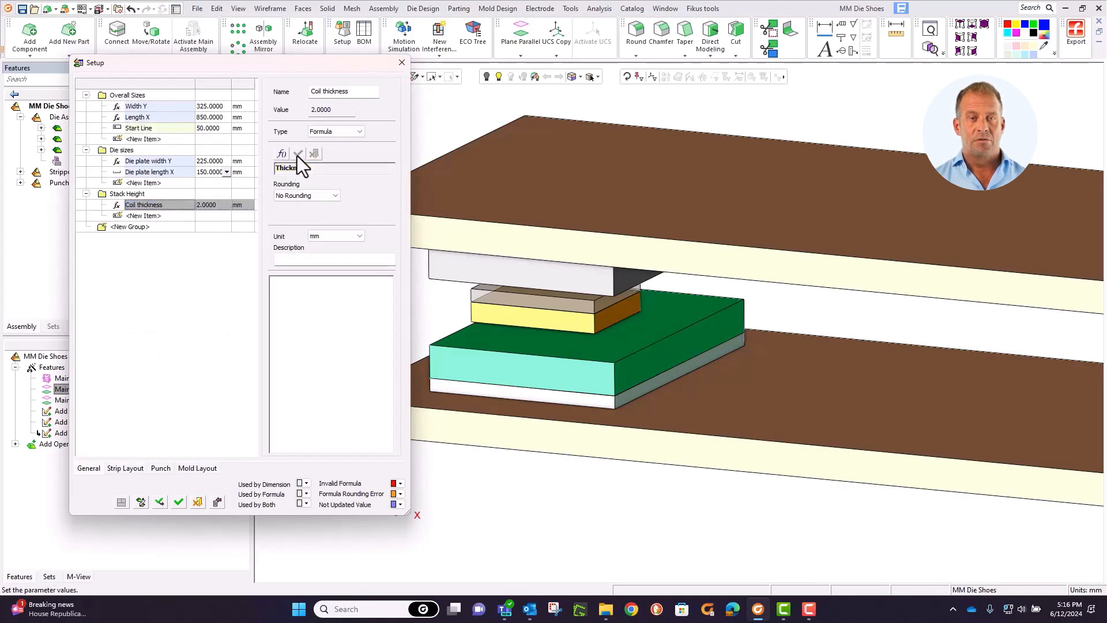
pyautogui.click(175, 503)
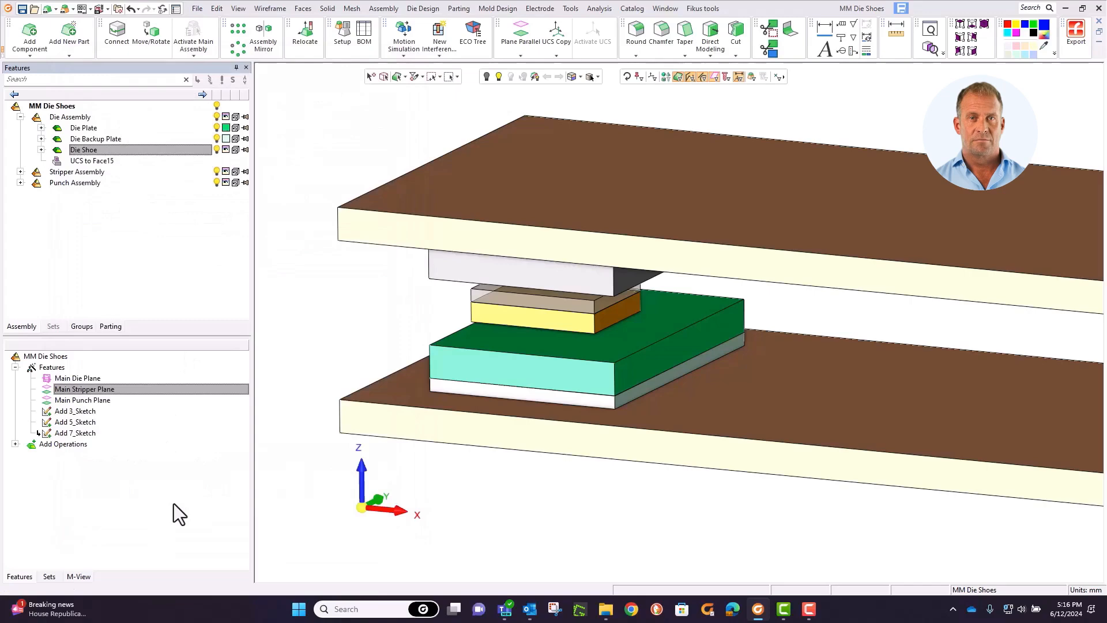
# Add a new parameter group named Stripper sizes to the assembly setup
pyautogui.moveTo(334, 397); pyautogui.dragTo(431, 285, button='middle')
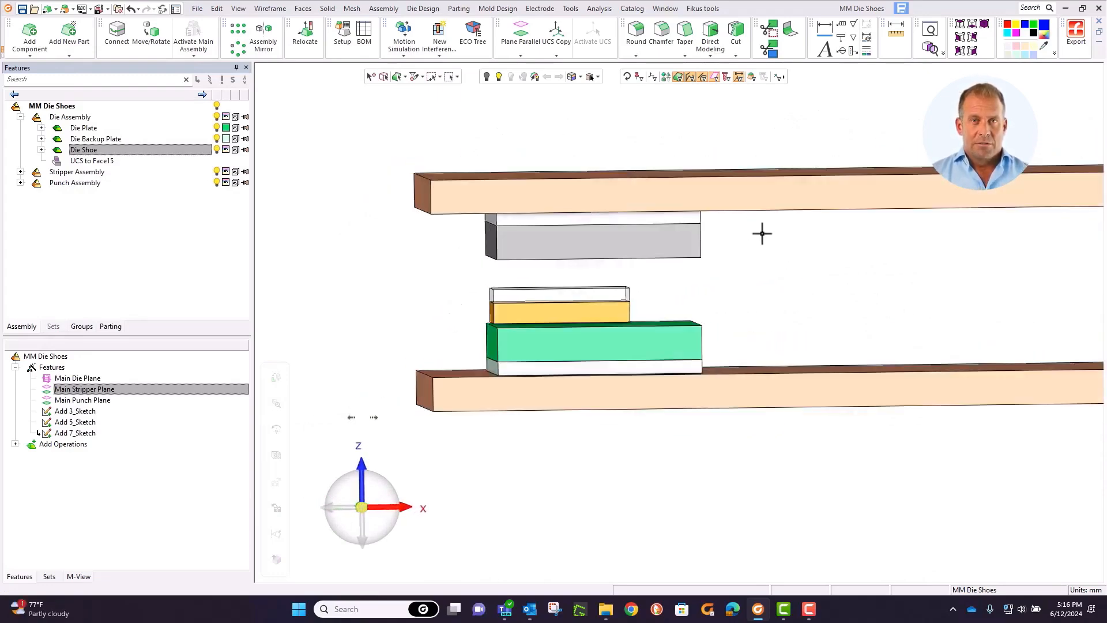
pyautogui.click(962, 50)
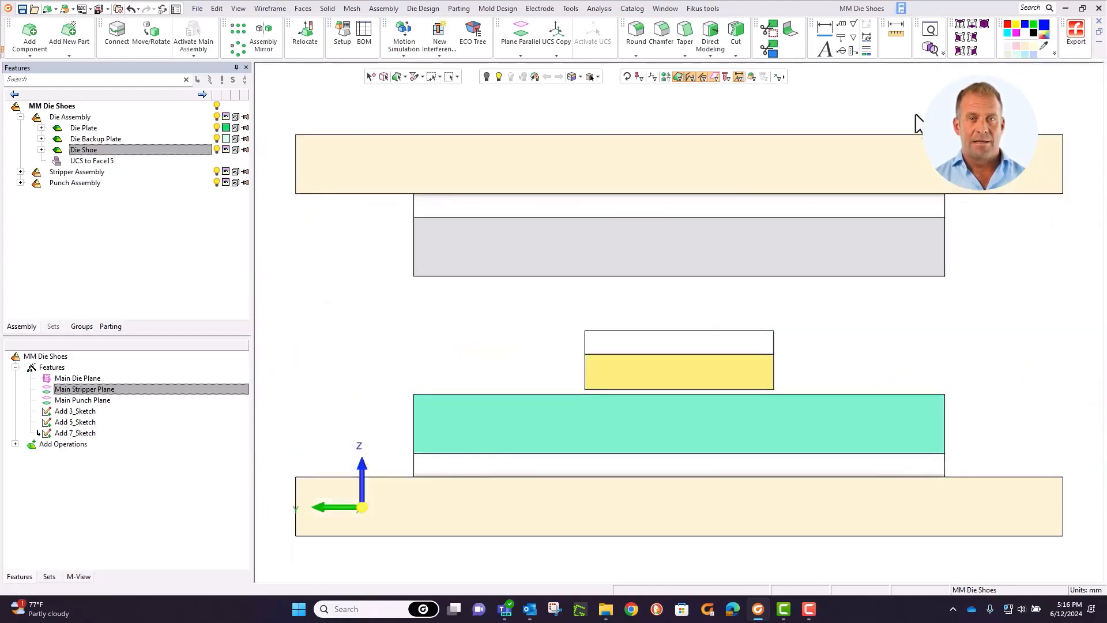
pyautogui.keyDown('ctrl'); pyautogui.moveTo(925, 158); pyautogui.dragTo(920, 244, button='right'); pyautogui.keyUp('ctrl')
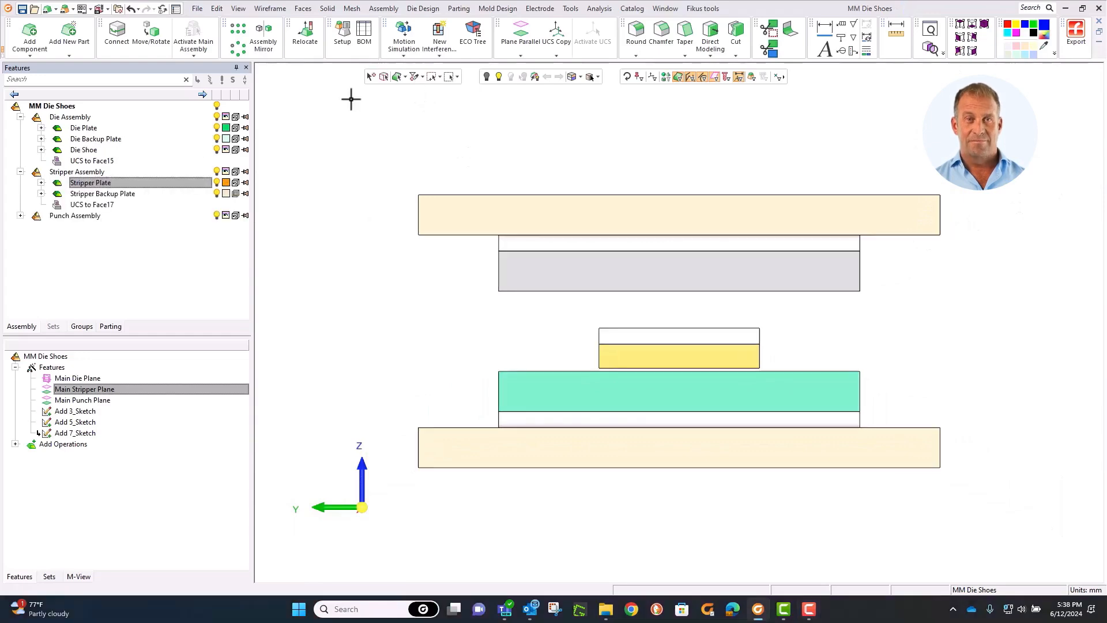
pyautogui.click(337, 45)
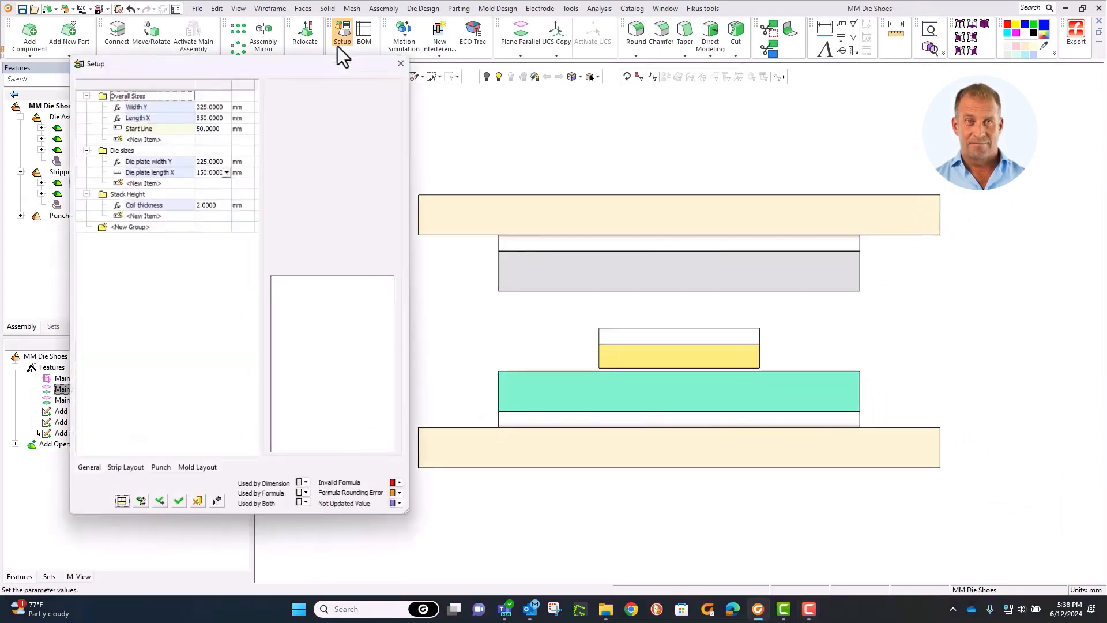
pyautogui.click(155, 227)
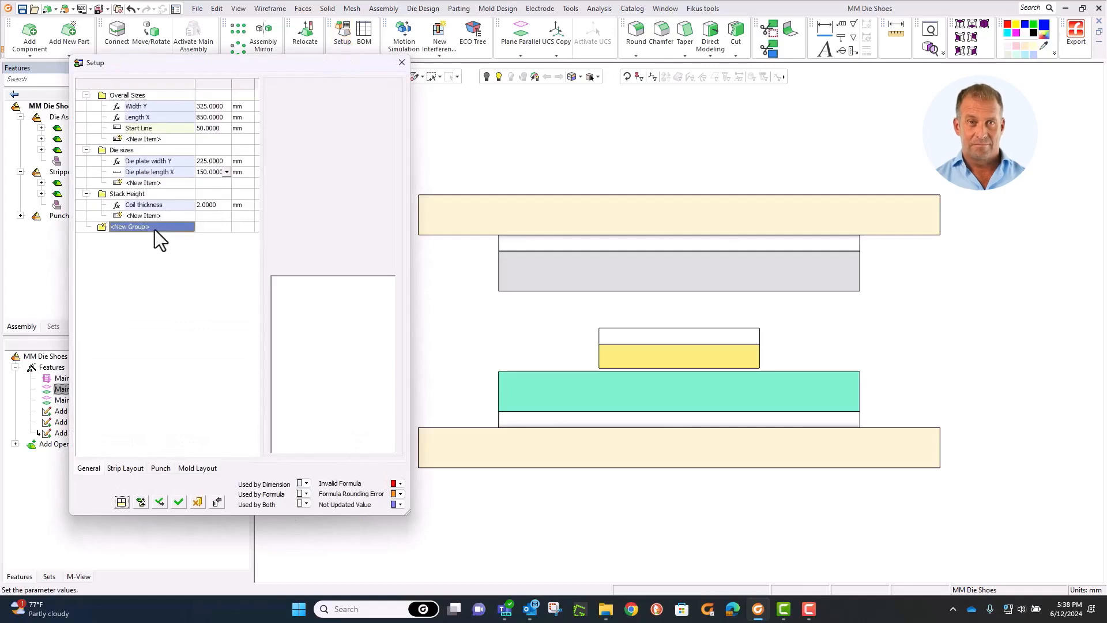
pyautogui.write('Stripper sizes')
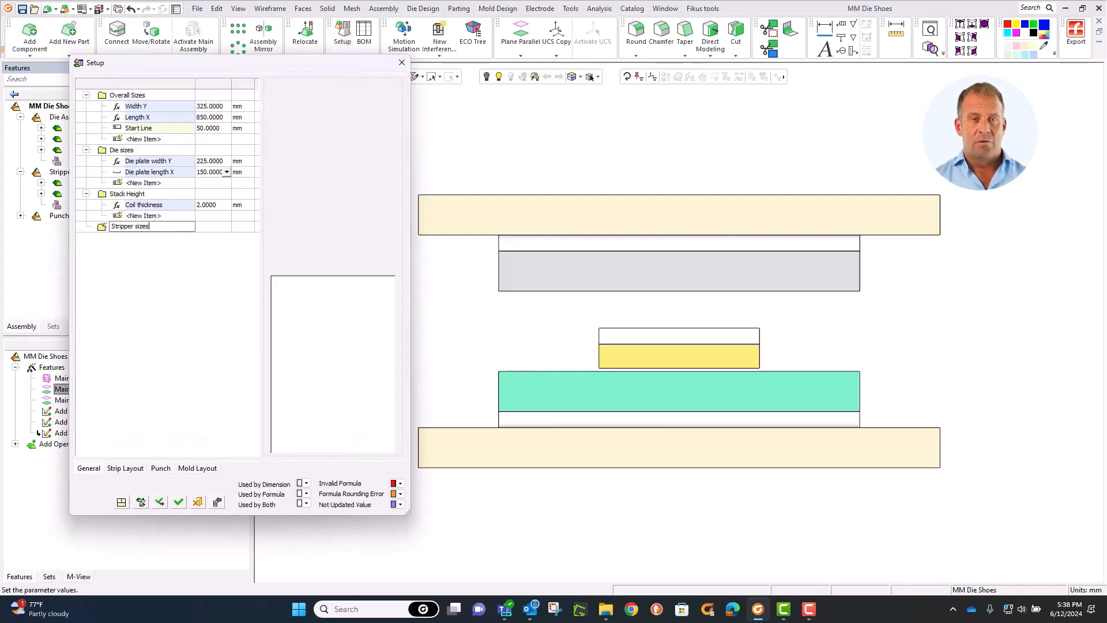
pyautogui.press('Return')
# Add the parameters Stripper width Y and Stripper length X to the Stripper sizes group
pyautogui.click(140, 236)
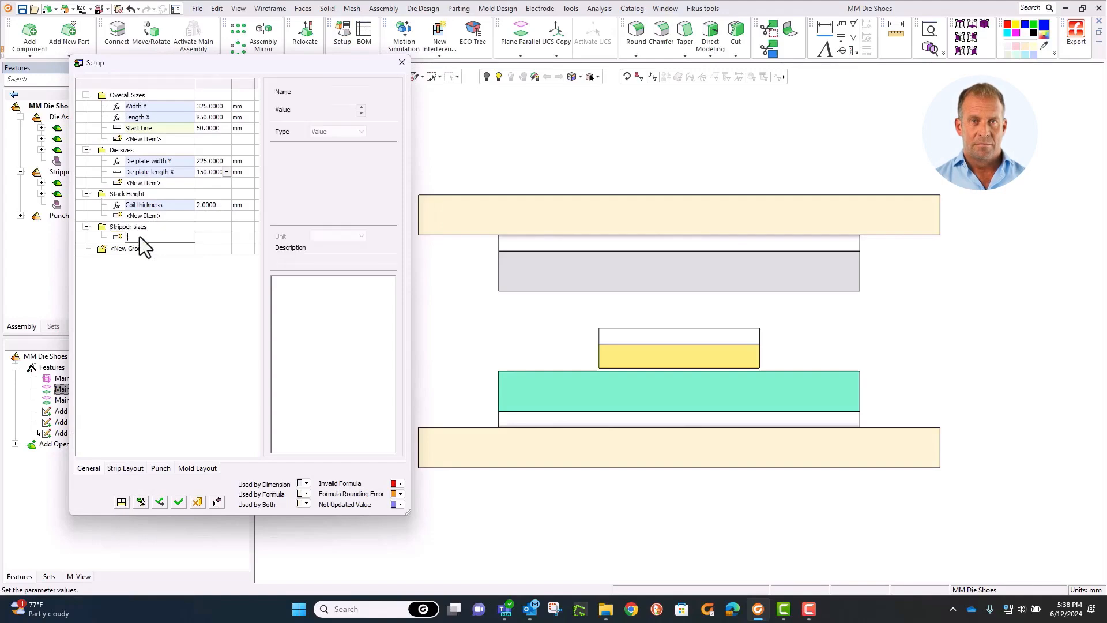
pyautogui.write('Stripper width Y')
pyautogui.press('Return')
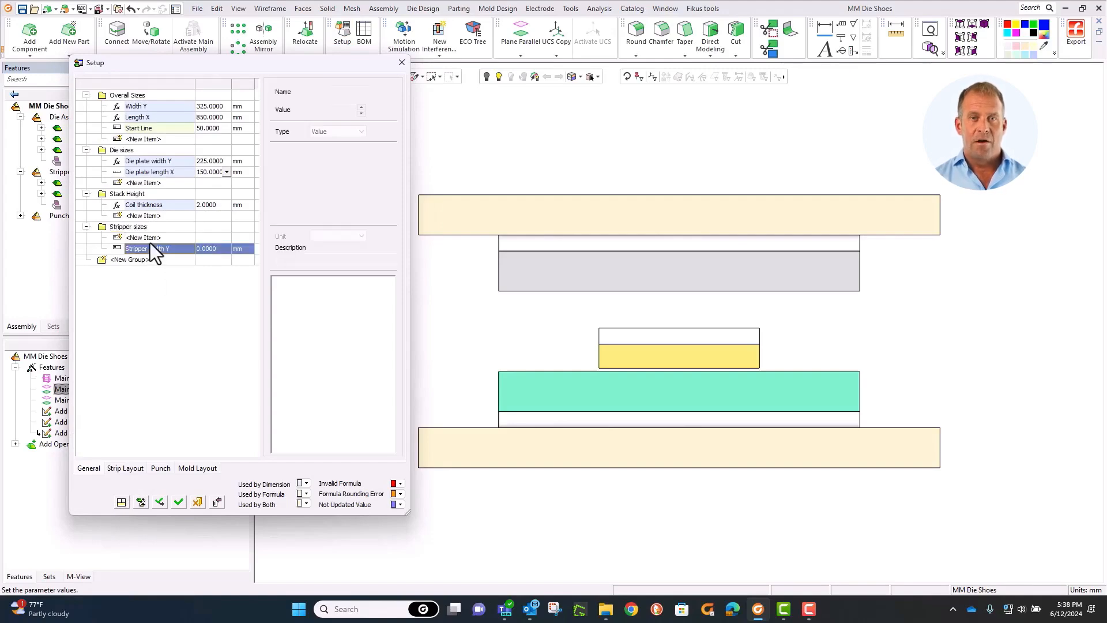
pyautogui.click(150, 241)
pyautogui.write('Stripper length X')
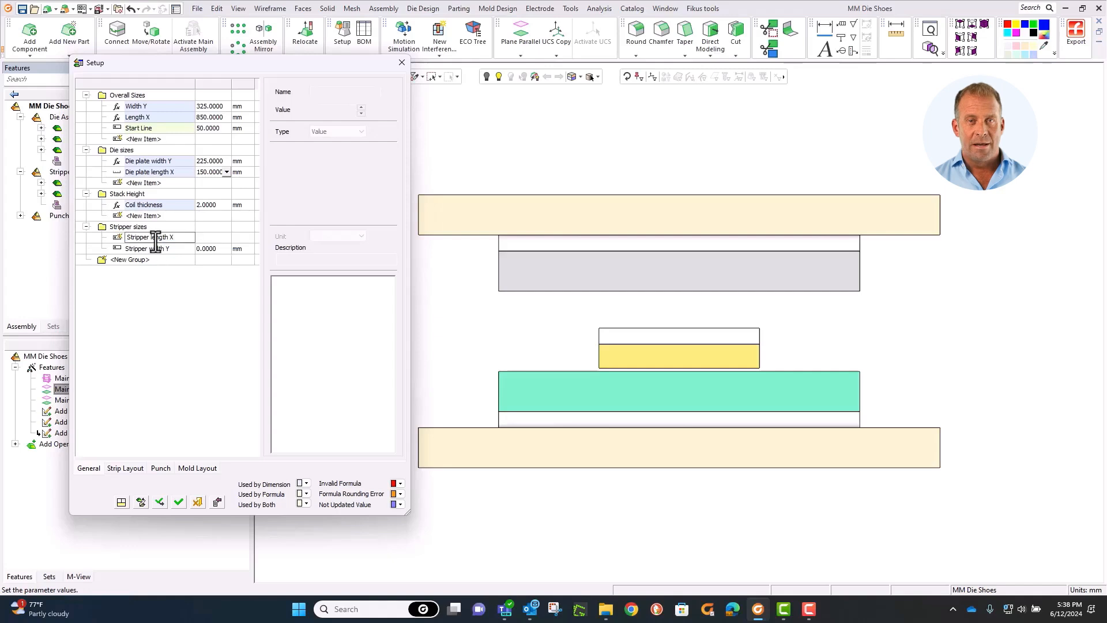
pyautogui.click(182, 268)
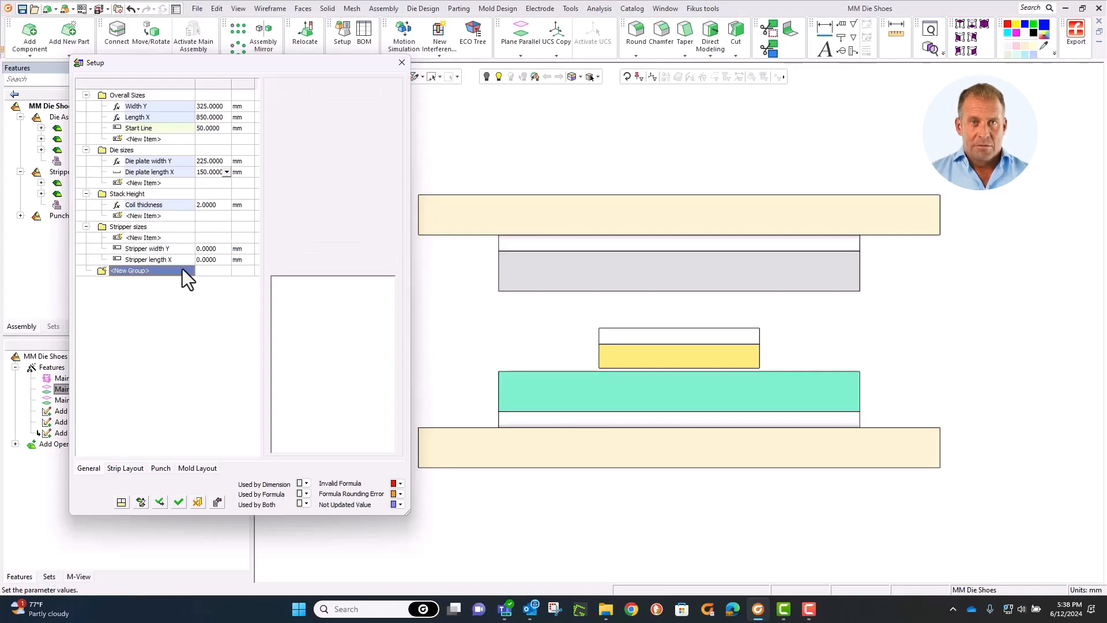
# Define Stripper length X by a formula equal to Die plate length X
pyautogui.click(196, 258)
pyautogui.click(169, 258)
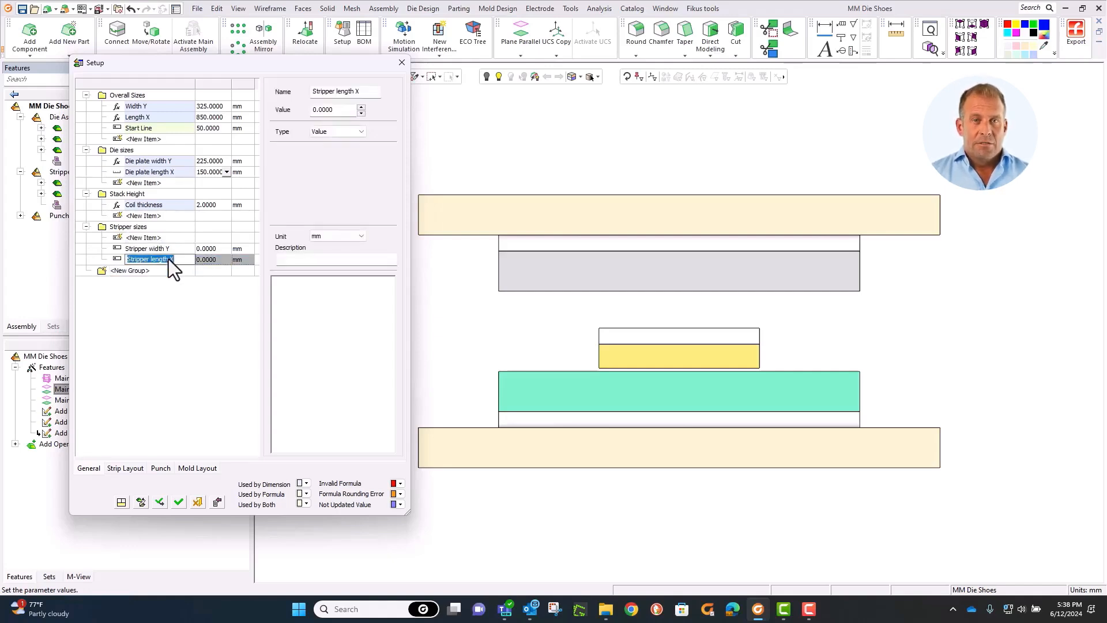
pyautogui.click(328, 133)
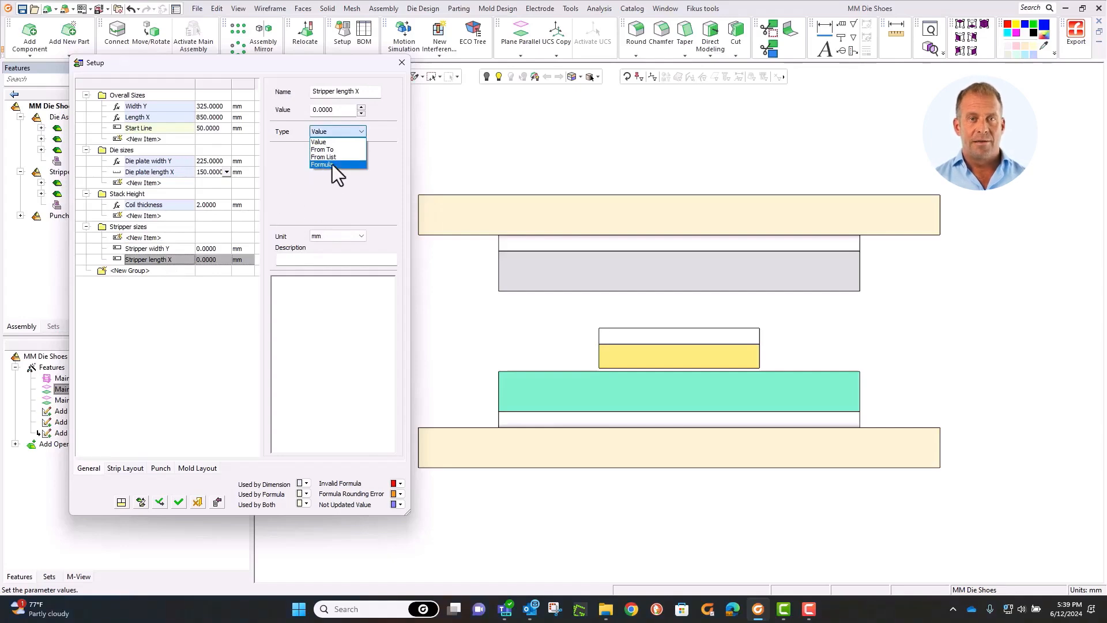
pyautogui.click(332, 165)
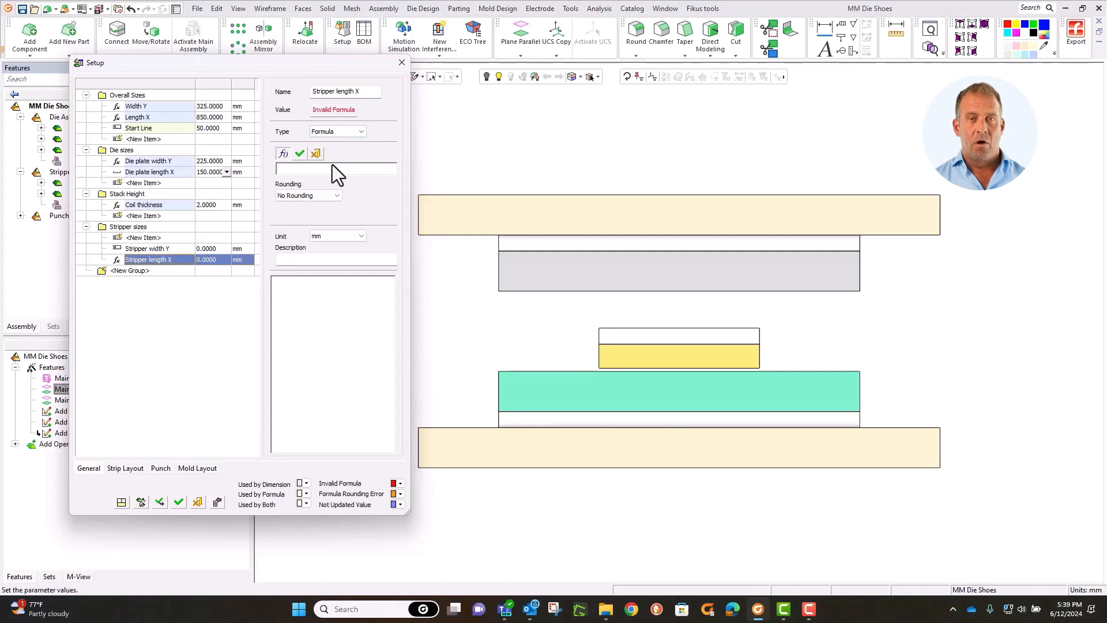
pyautogui.doubleClick(155, 169)
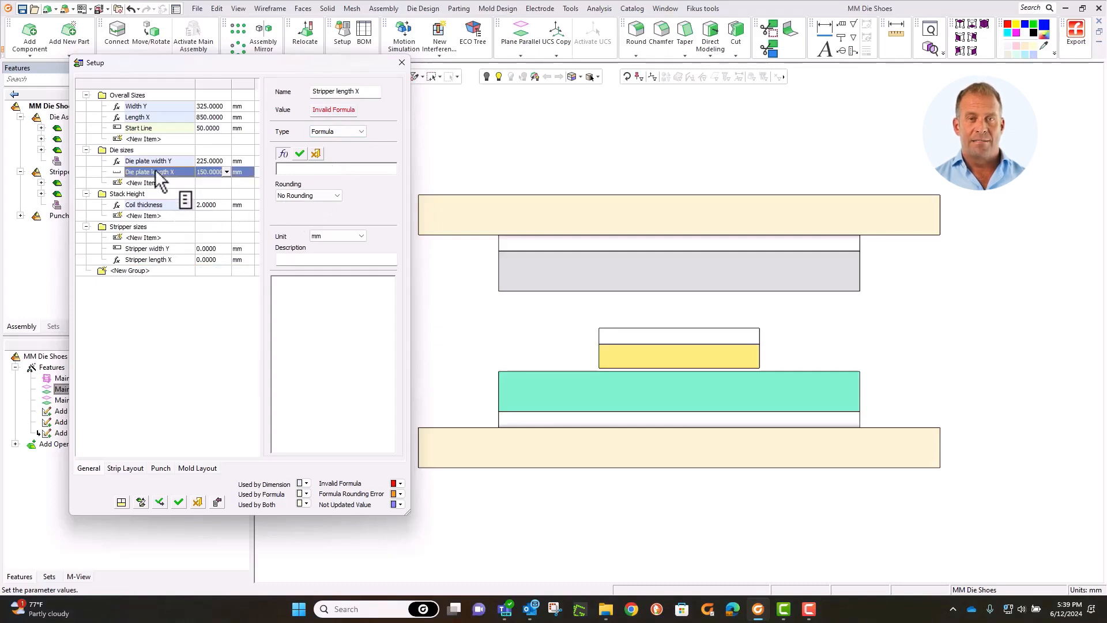
pyautogui.click(300, 153)
pyautogui.moveTo(576, 189)
pyautogui.mouseDown(button='middle')
pyautogui.moveTo(502, 203)
pyautogui.moveTo(652, 267)
pyautogui.moveTo(583, 262)
pyautogui.moveTo(397, 433)
pyautogui.mouseUp(button='middle')
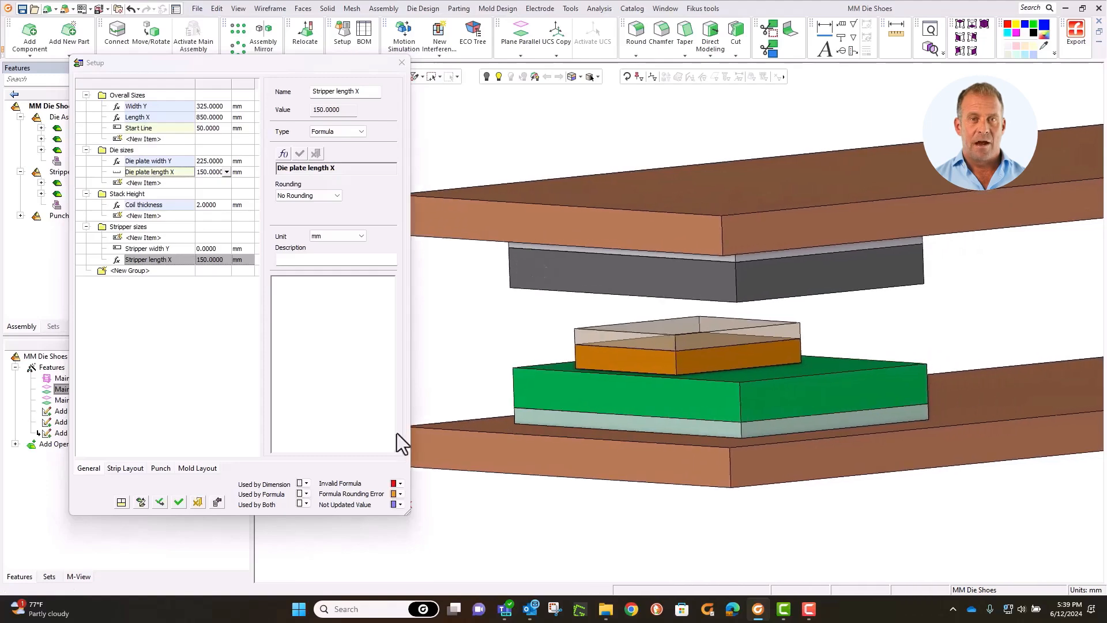
# Apply the assembly setup and link the stripper plate's L1 length dimension to the Stripper length X parameter
pyautogui.click(178, 502)
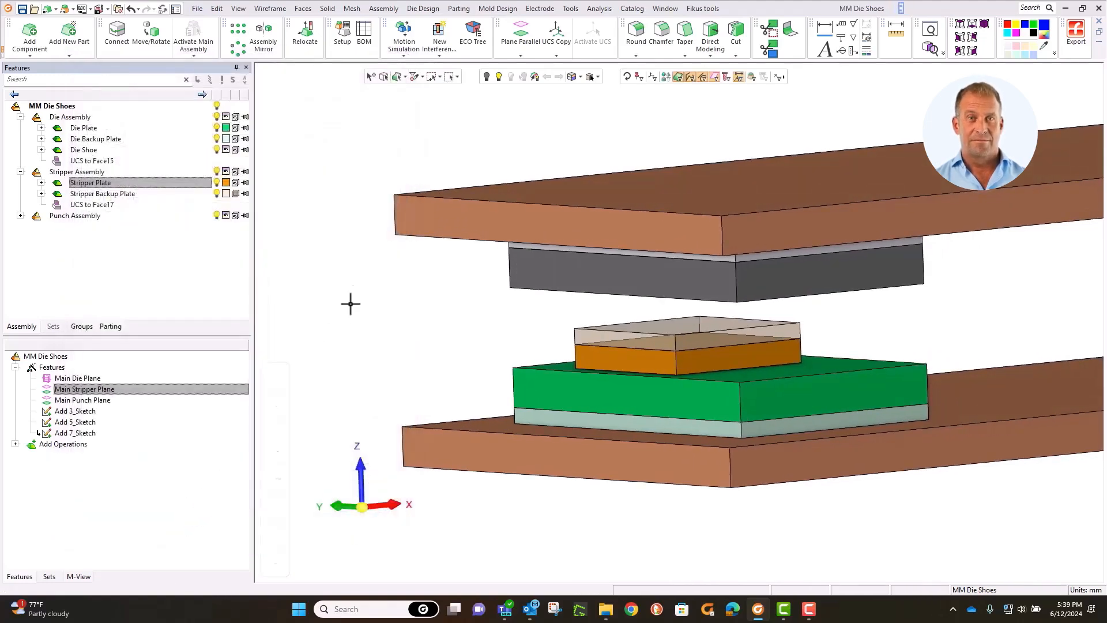
pyautogui.doubleClick(704, 361)
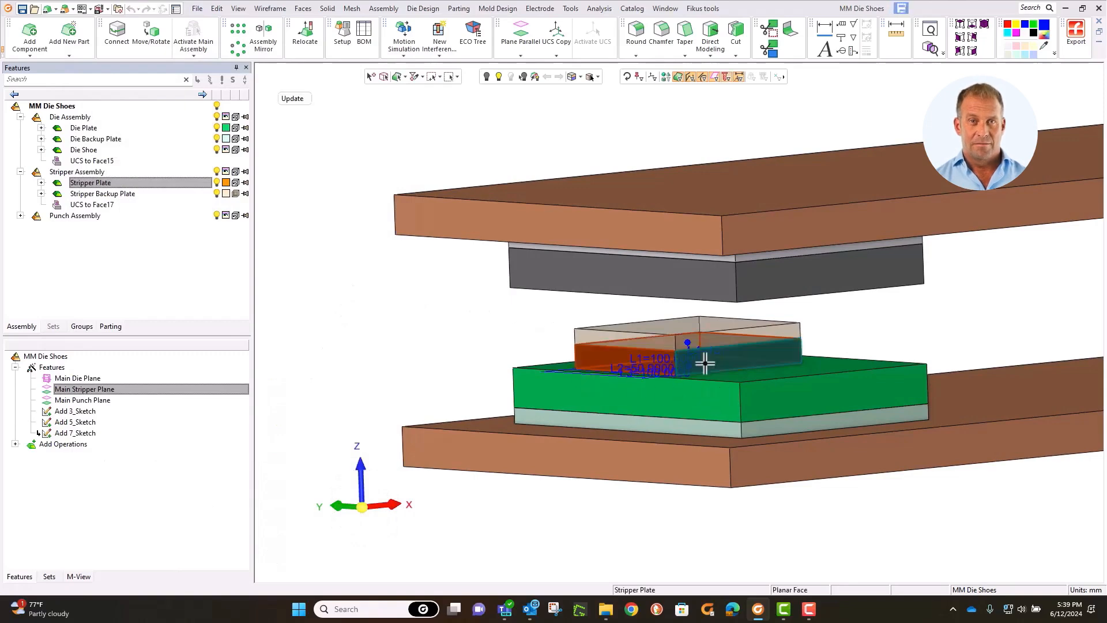
pyautogui.moveTo(704, 364); pyautogui.dragTo(706, 379, button='middle')
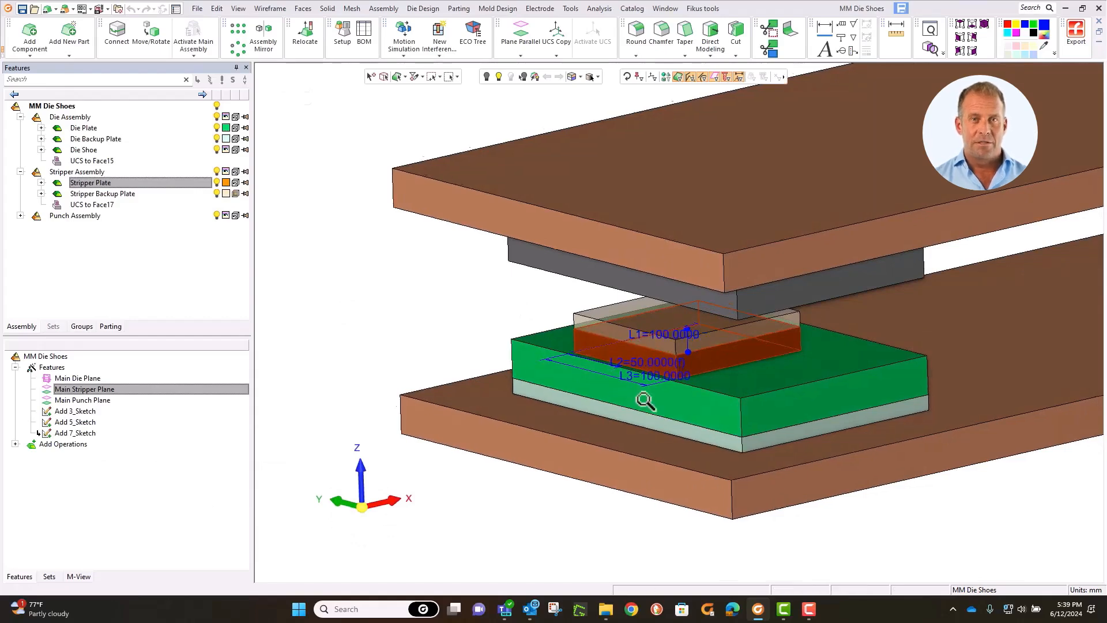
pyautogui.scroll(5, 642, 375)
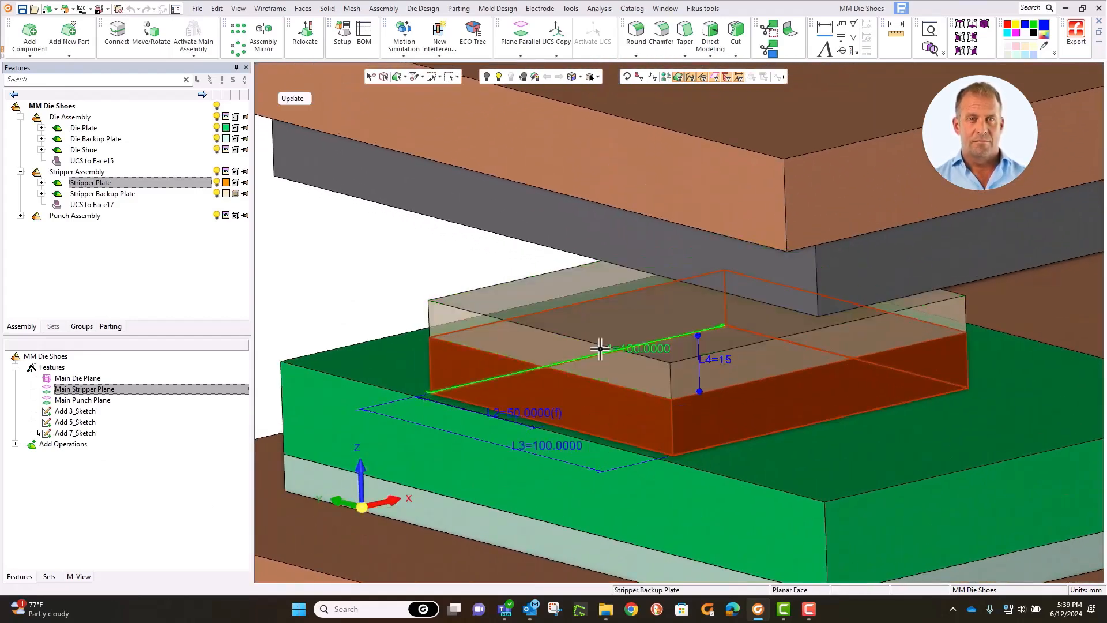
pyautogui.doubleClick(600, 349)
pyautogui.click(685, 374)
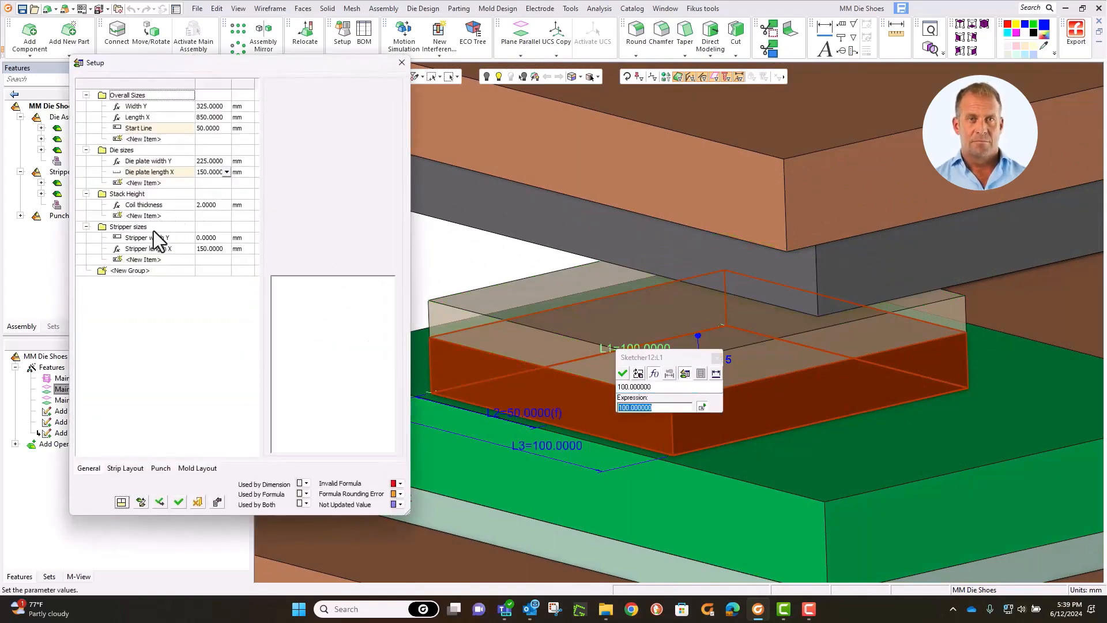
pyautogui.click(161, 248)
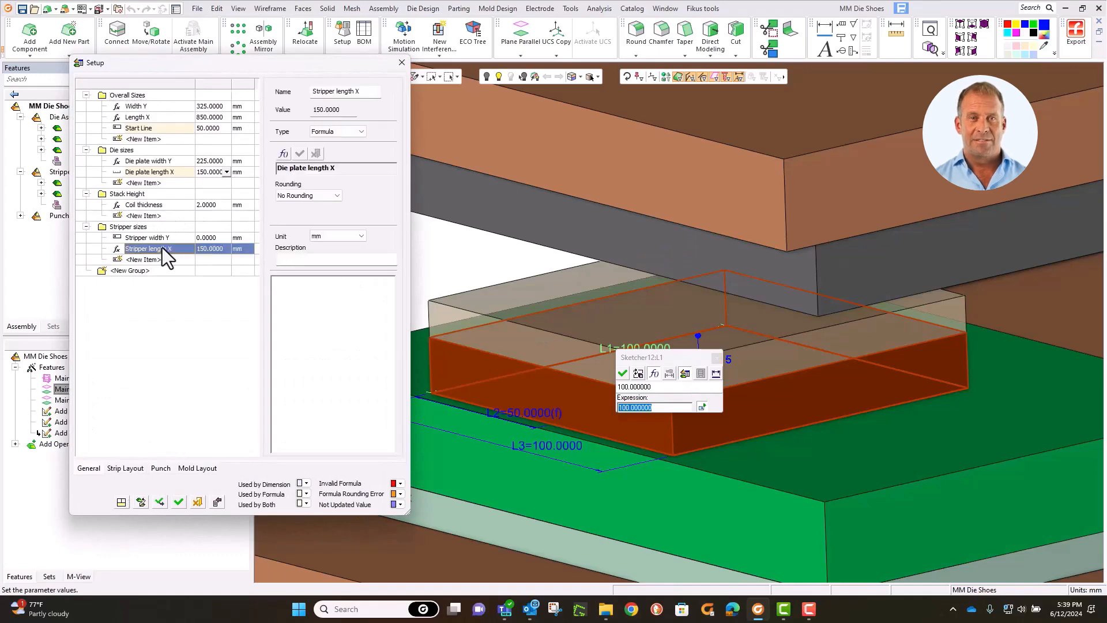
pyautogui.click(622, 373)
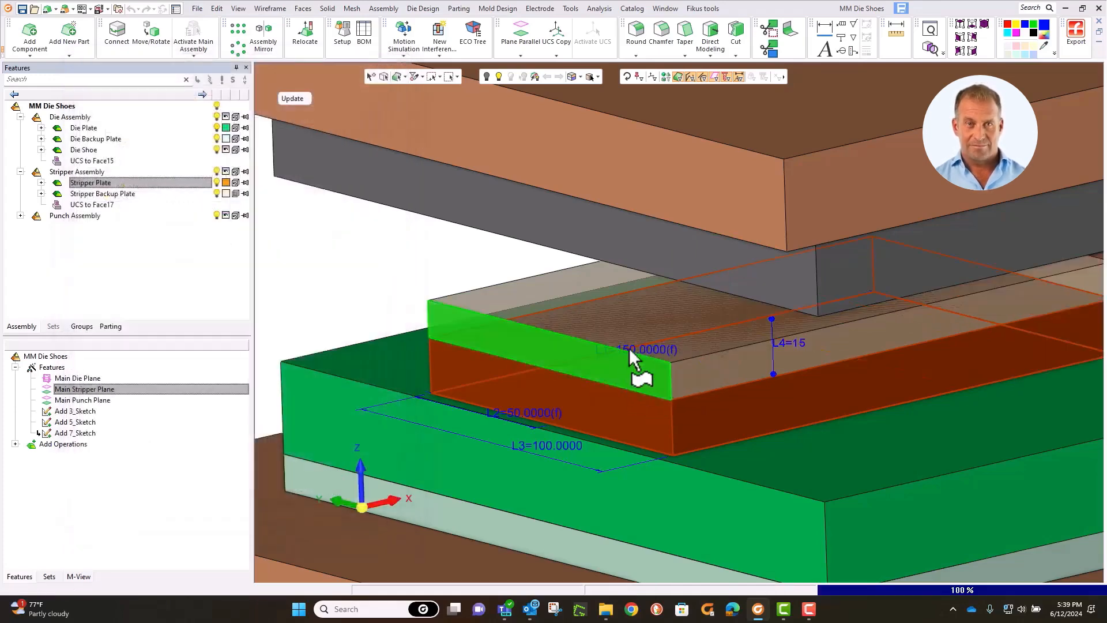
pyautogui.keyDown('ctrl'); pyautogui.moveTo(624, 278); pyautogui.dragTo(627, 389, button='right'); pyautogui.keyUp('ctrl')
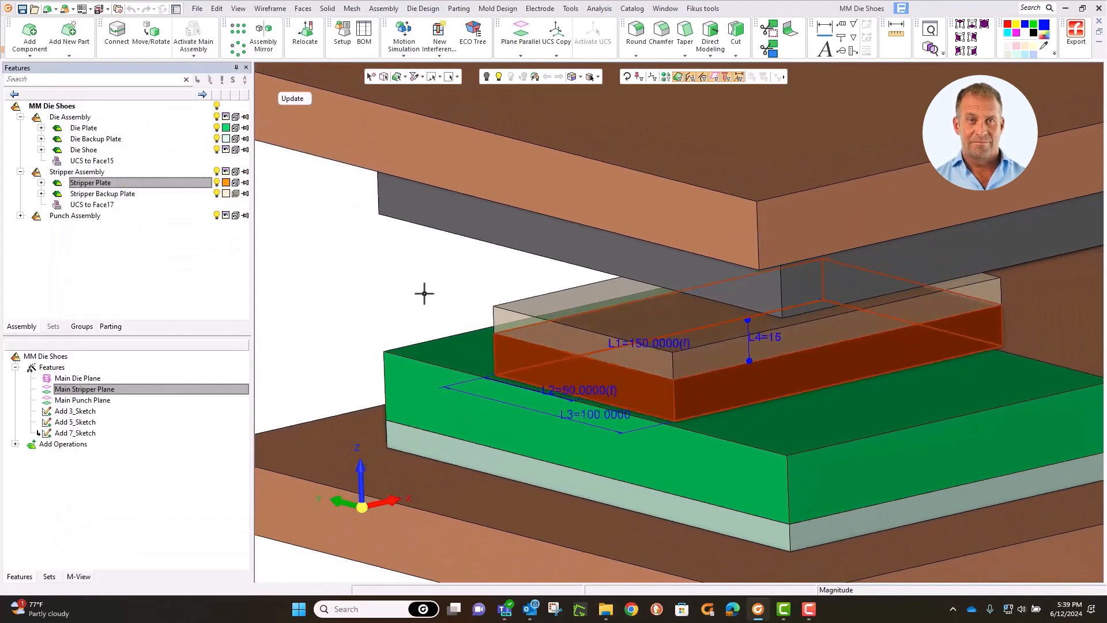
pyautogui.keyDown('ctrl'); pyautogui.moveTo(485, 208); pyautogui.dragTo(506, 416, button='right'); pyautogui.keyUp('ctrl')
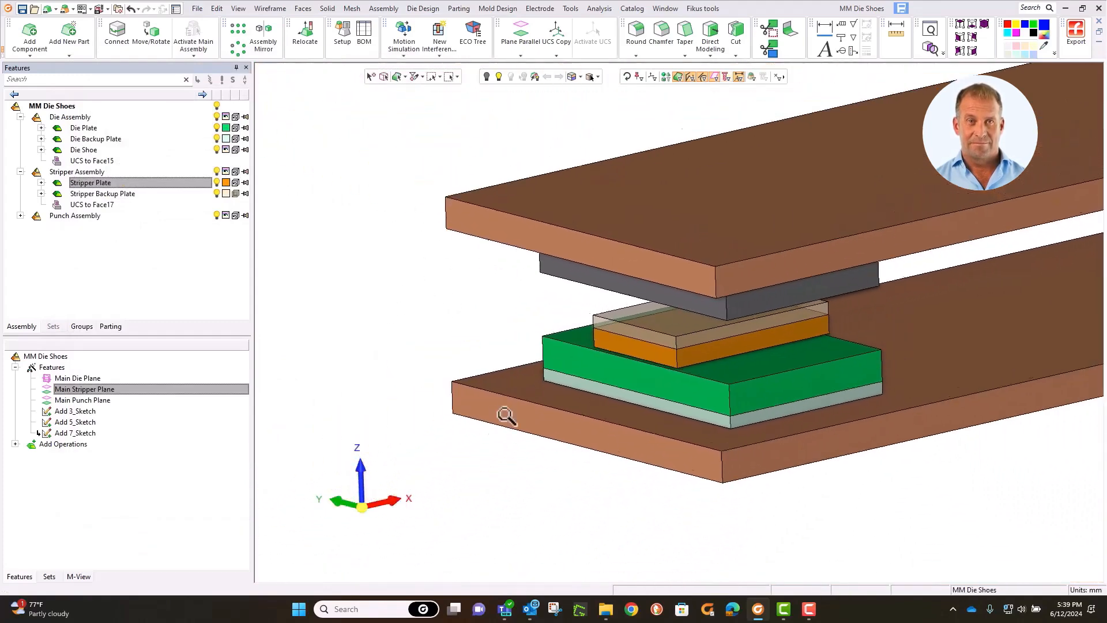
pyautogui.keyDown('ctrl'); pyautogui.moveTo(748, 265); pyautogui.dragTo(674, 302); pyautogui.keyUp('ctrl')
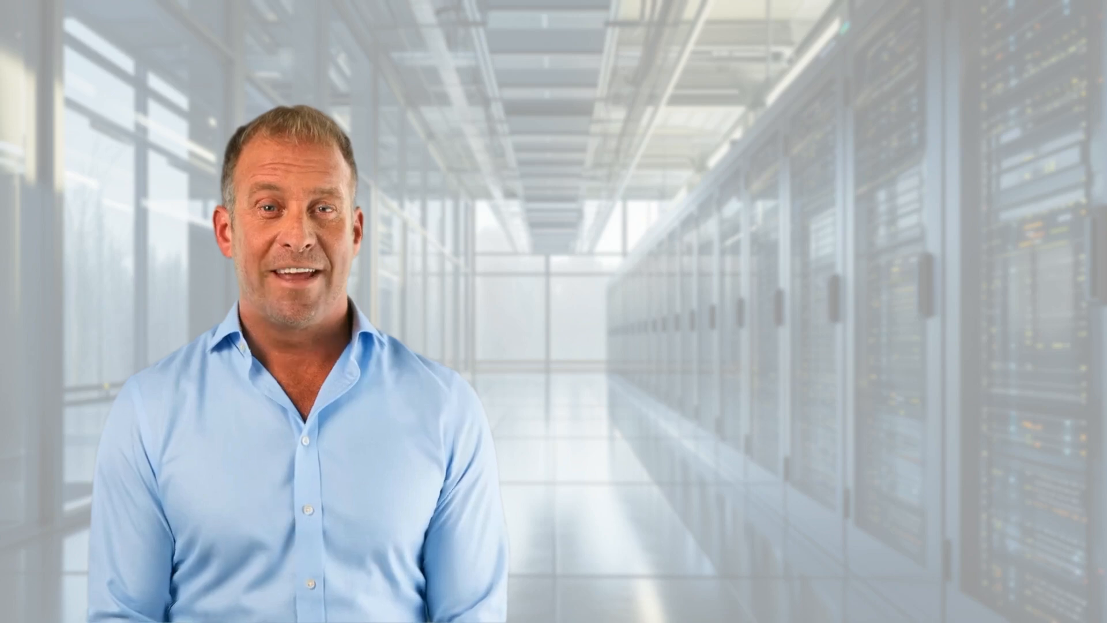